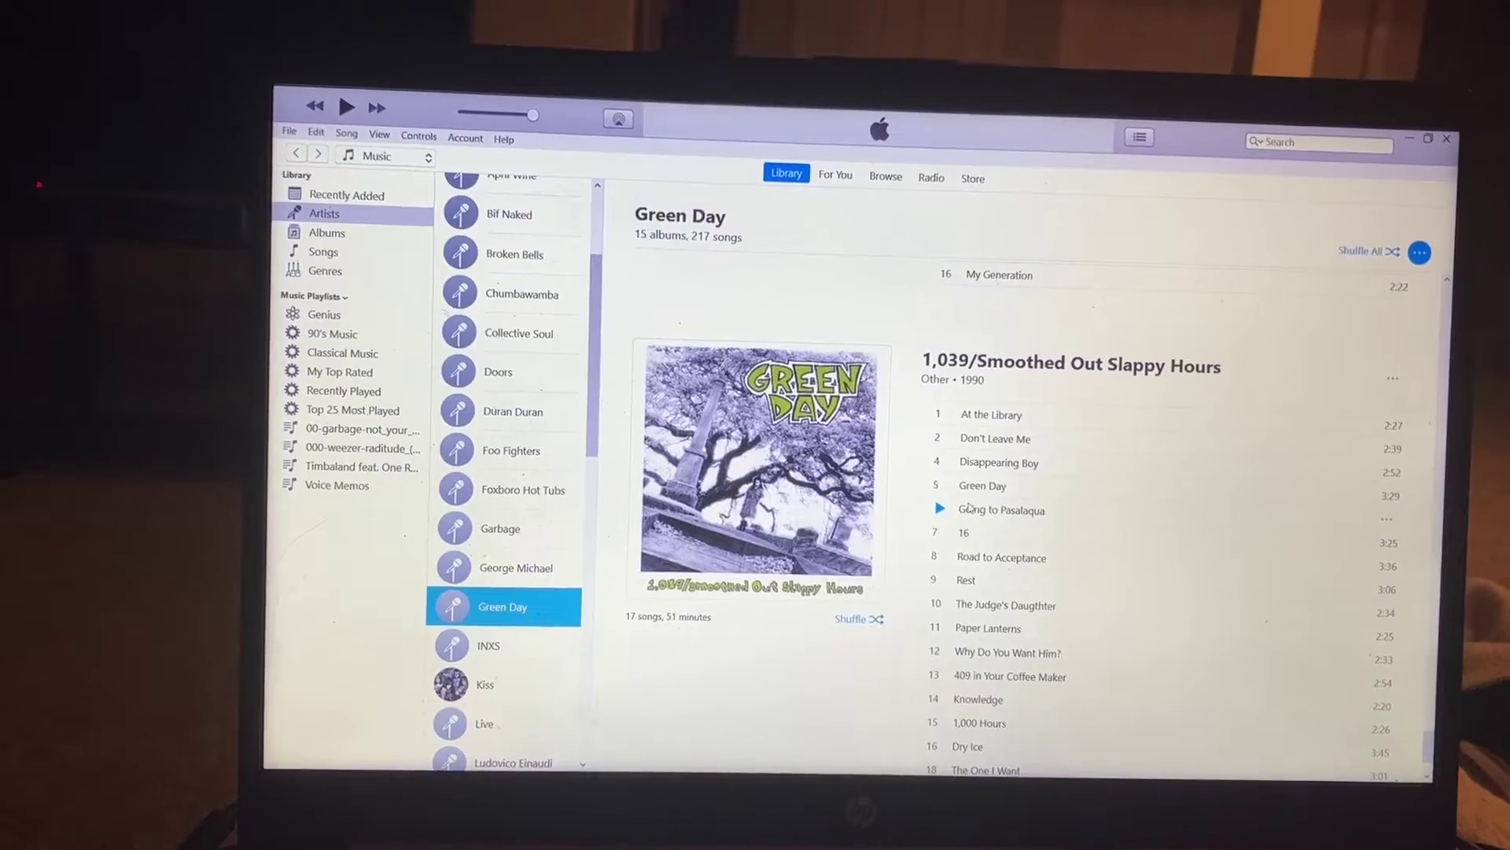
- Browse the Green Day albums in the artist library, from 1,039/Smoothed Out Slappy Hours back to ¡TRÉ!
scroll(890, 476, up, 10)
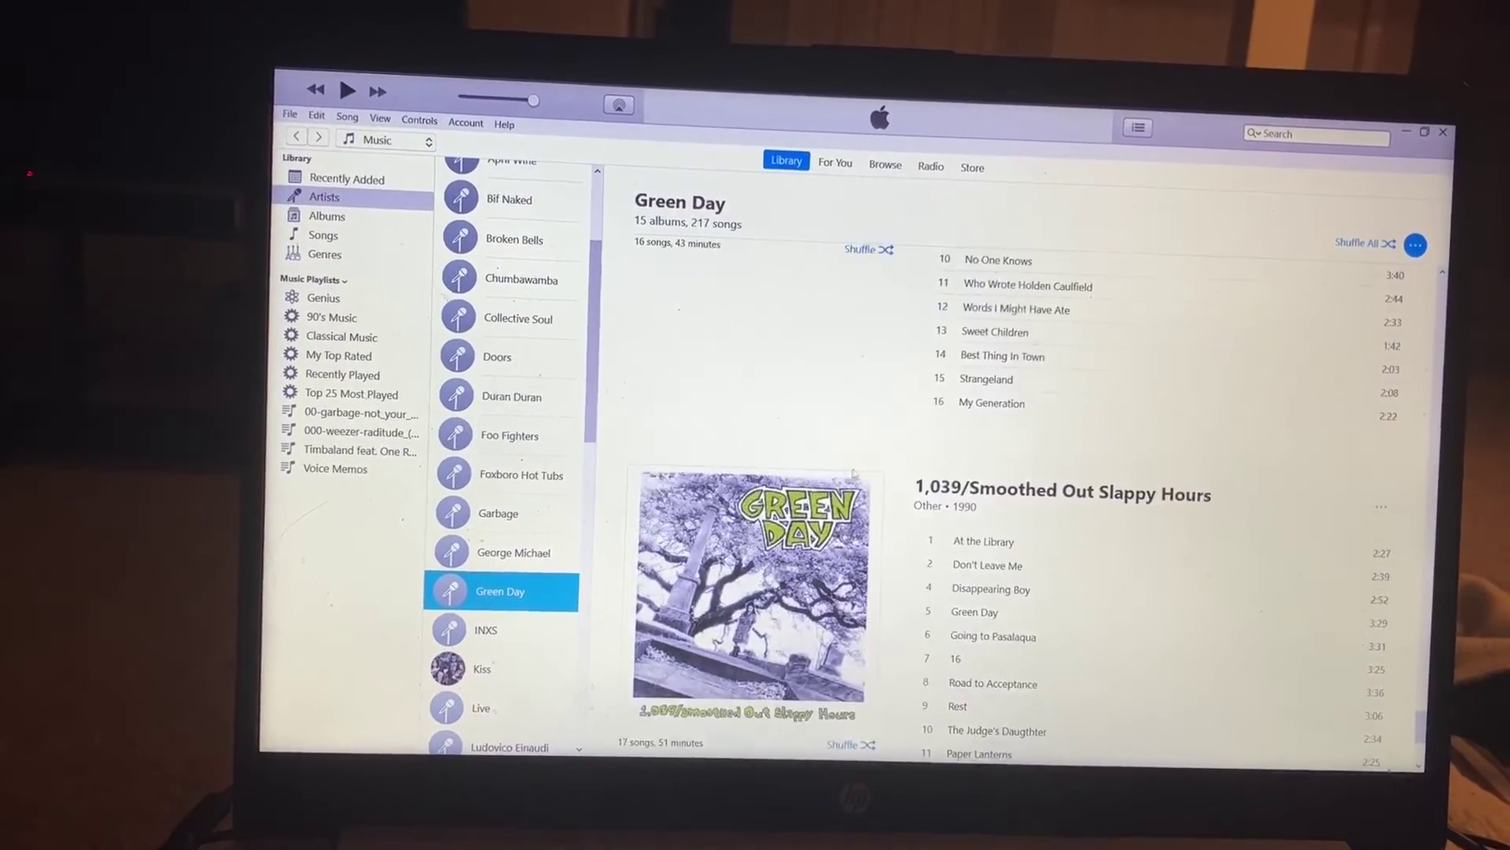
scroll(849, 470, up, 5)
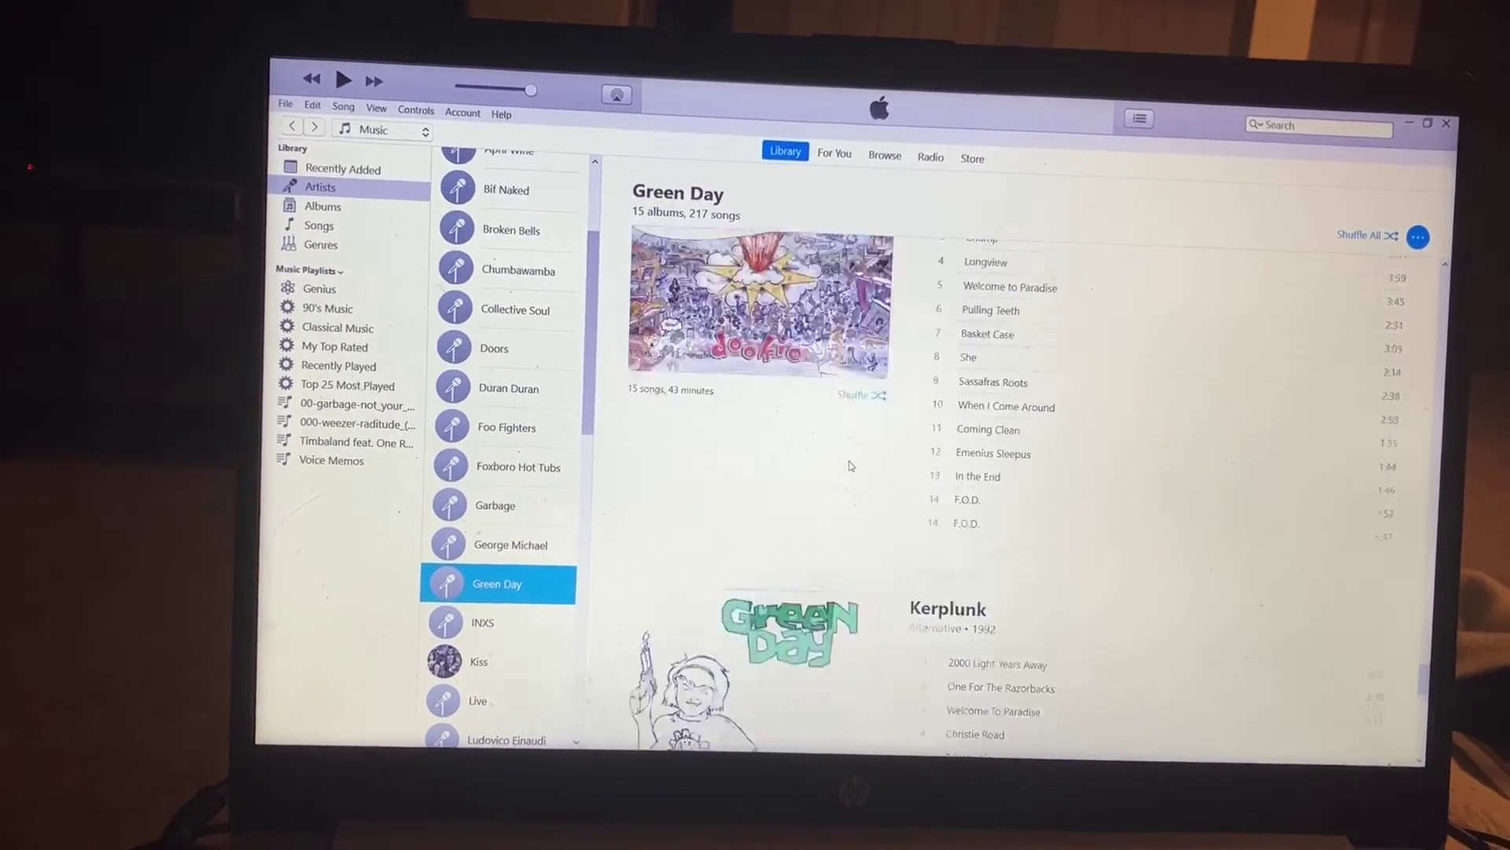
scroll(855, 464, up, 8)
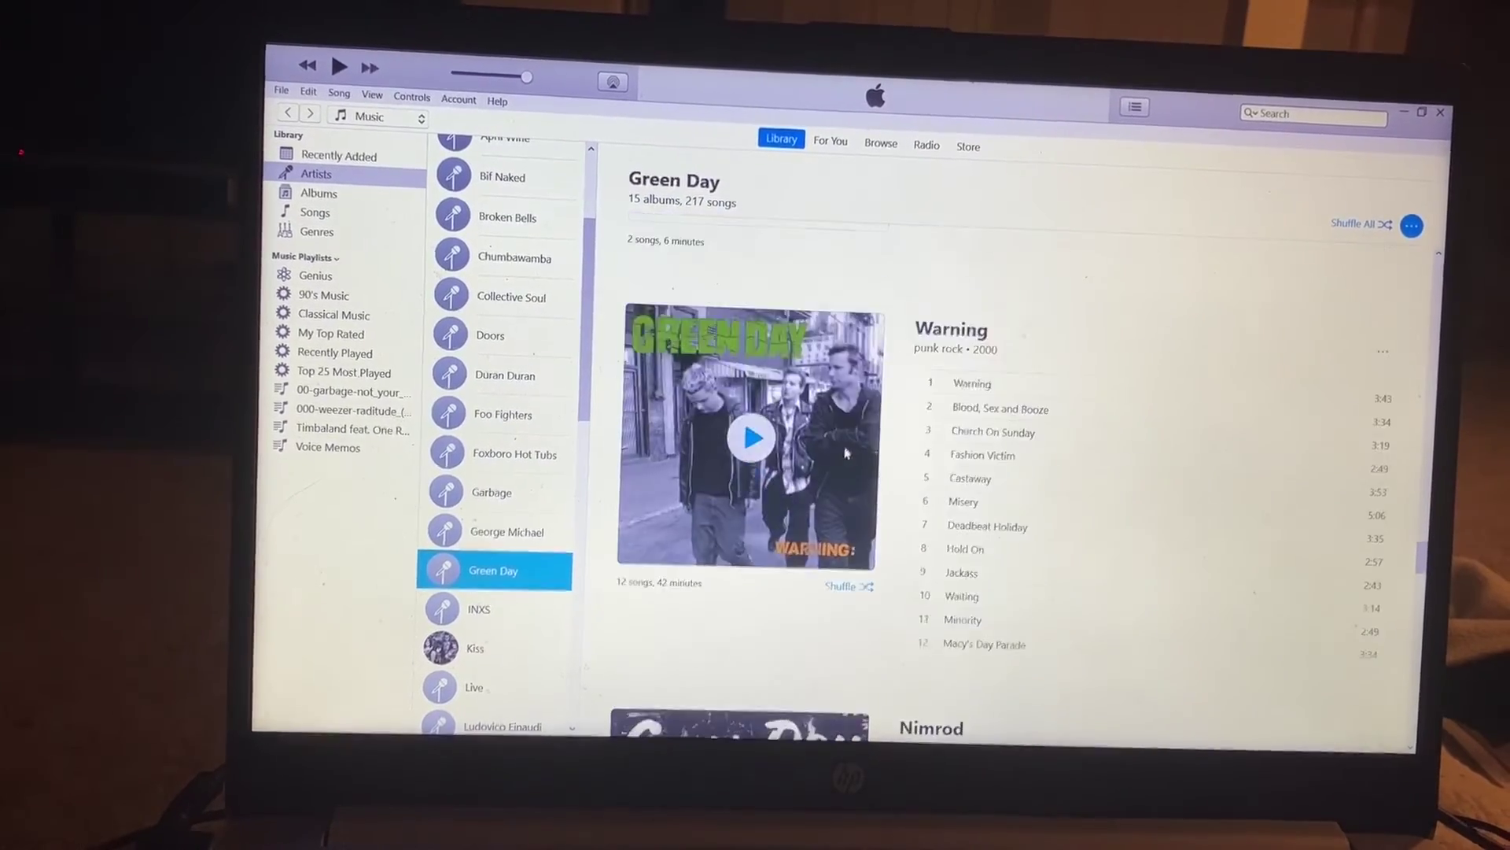
scroll(844, 447, up, 5)
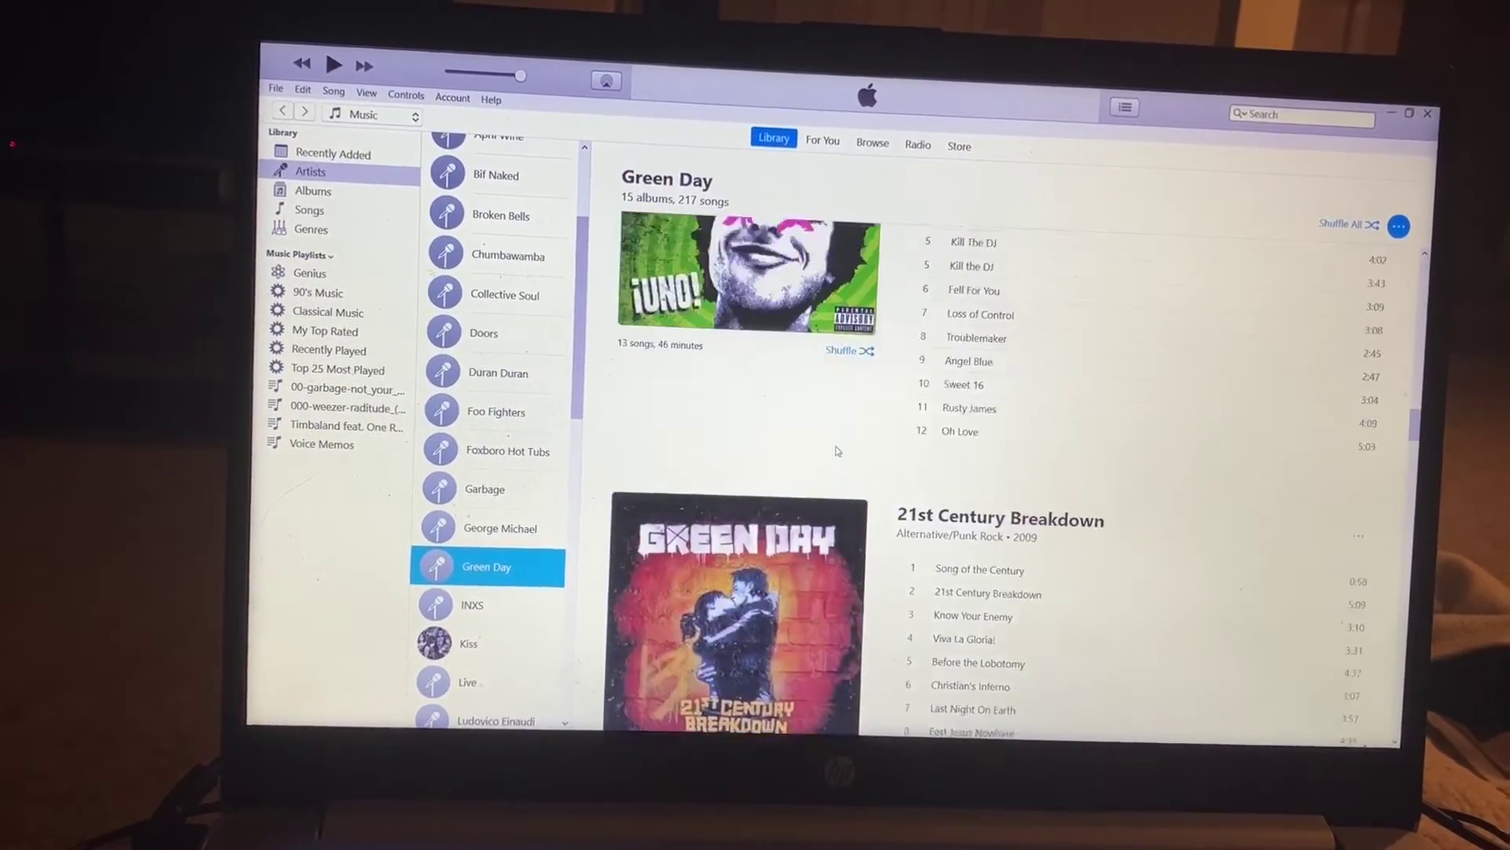
scroll(838, 448, up, 12)
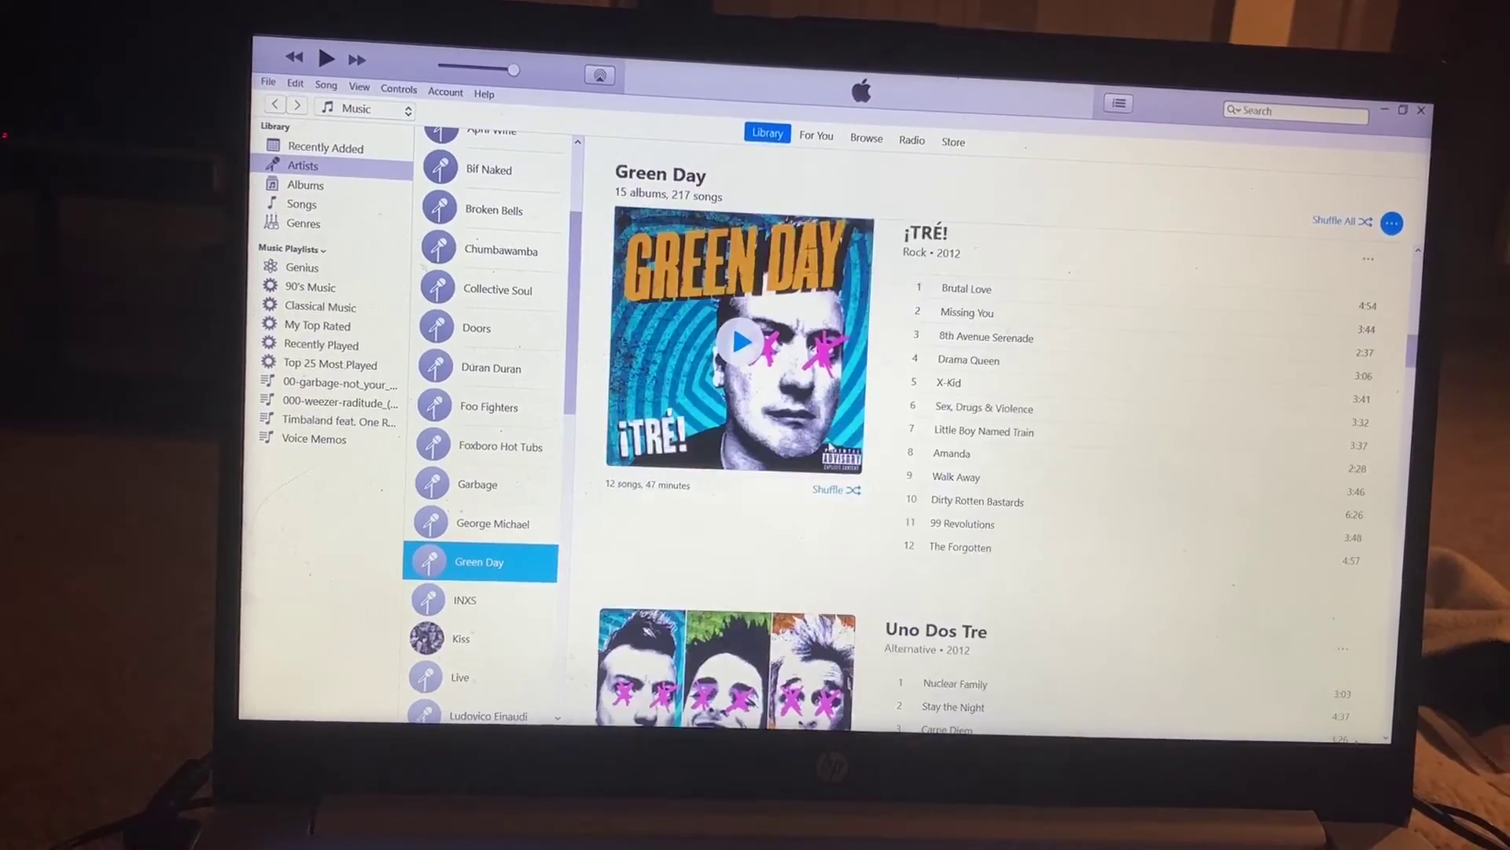
scroll(832, 443, up, 10)
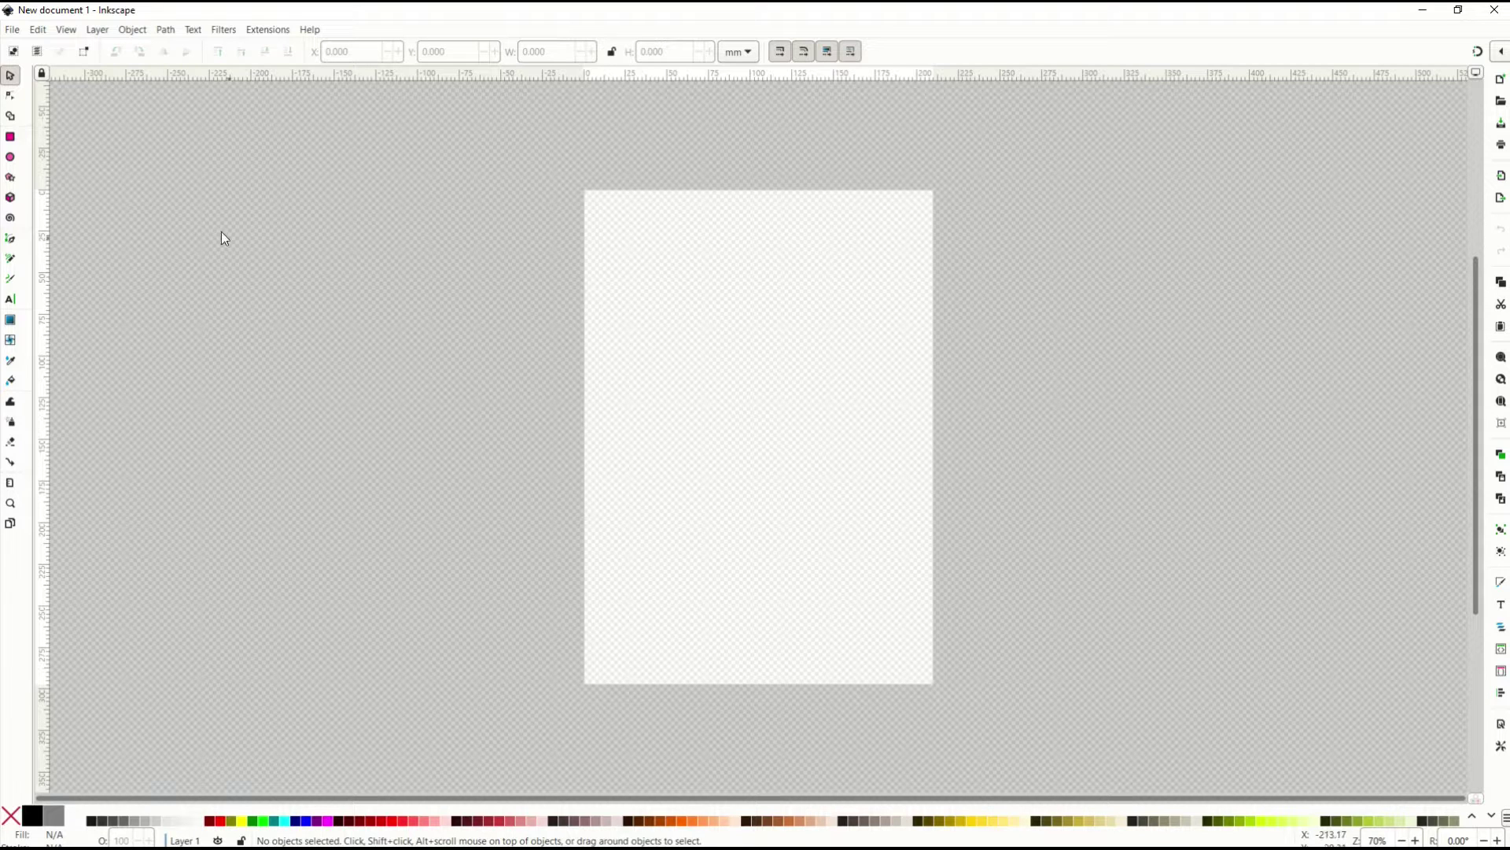
- Set the document's page background colour to bright green, RGBA 1cff00ff
click(14, 30)
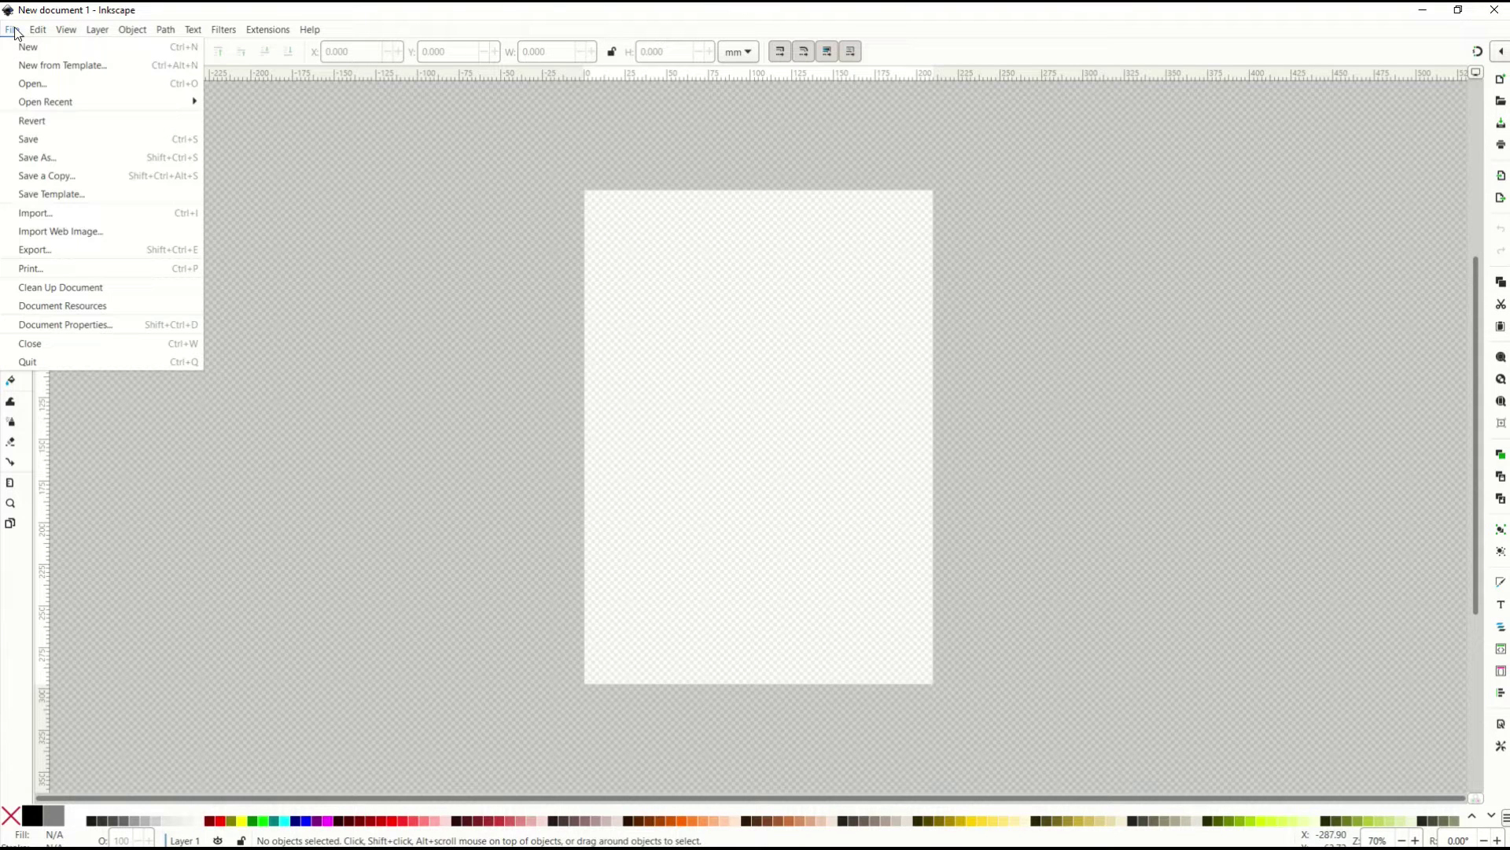
click(88, 329)
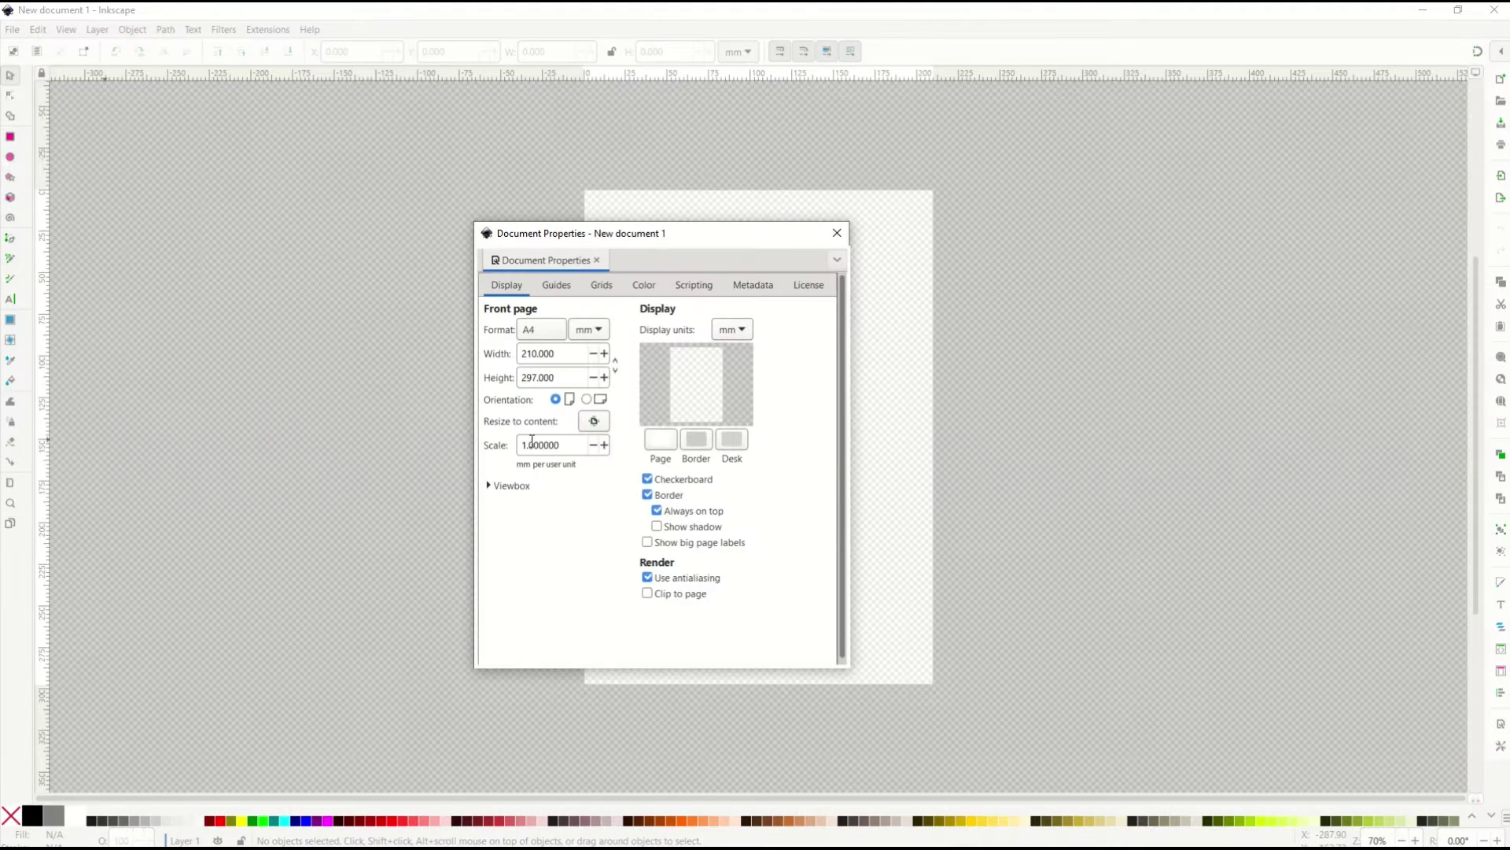
click(659, 439)
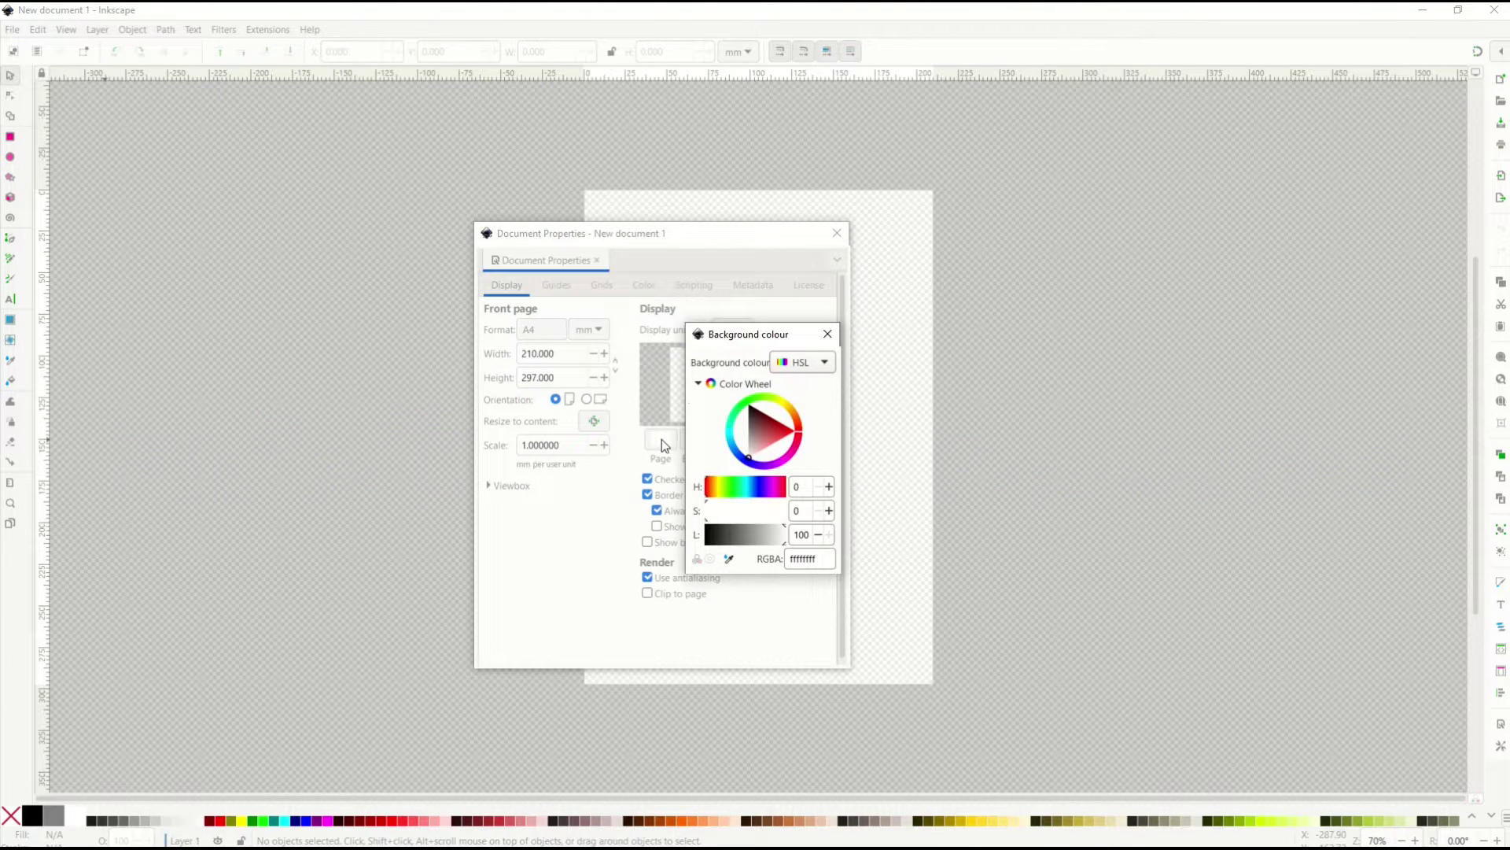
drag(717, 339, 472, 344)
mouse_move(515, 438)
mouse_down()
mouse_move(488, 442)
mouse_move(493, 406)
mouse_move(551, 439)
mouse_move(504, 415)
mouse_up()
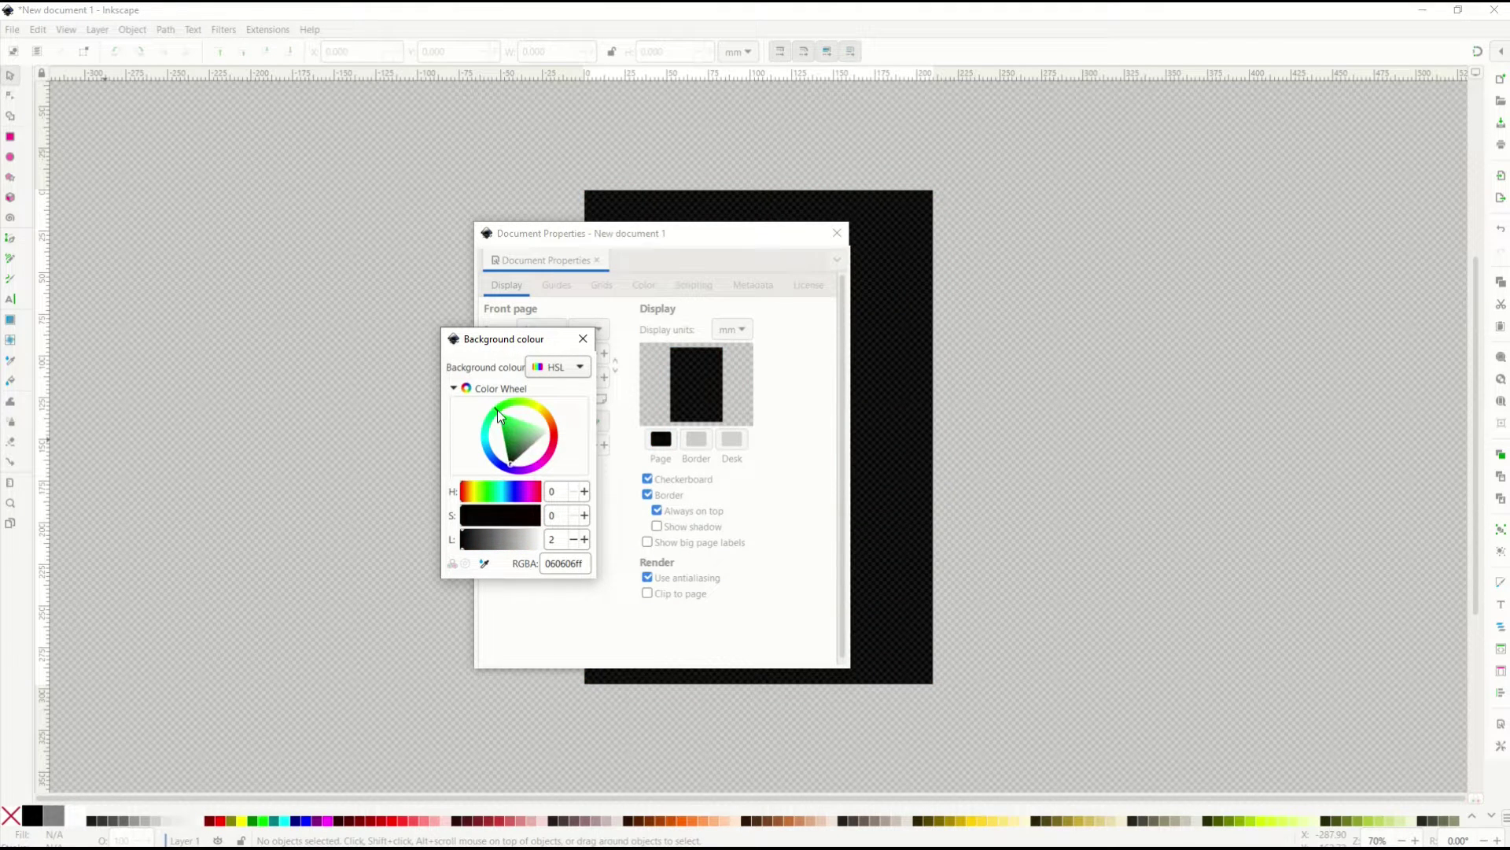
click(503, 396)
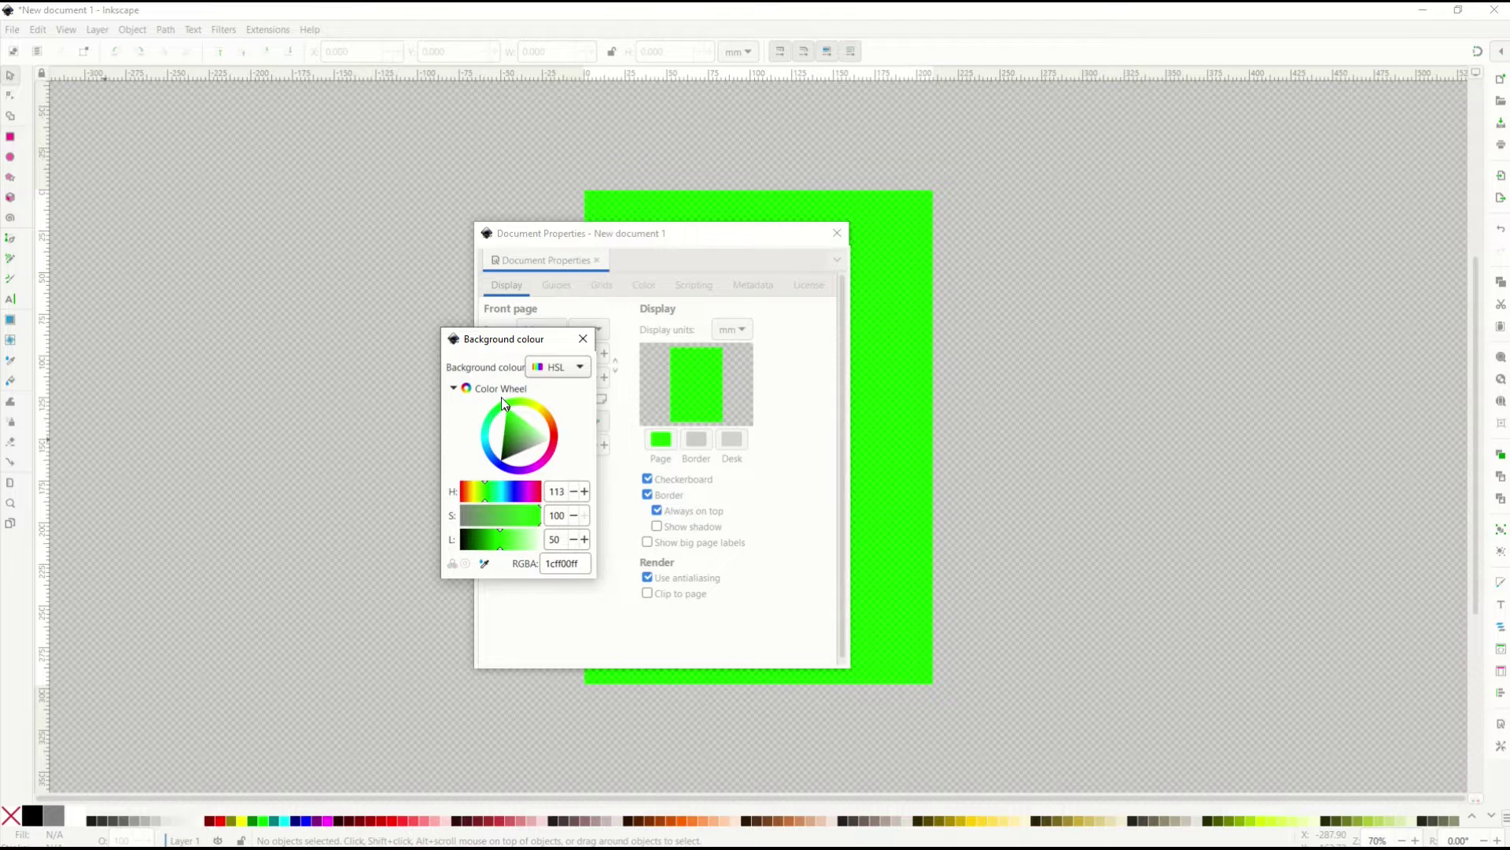
click(583, 338)
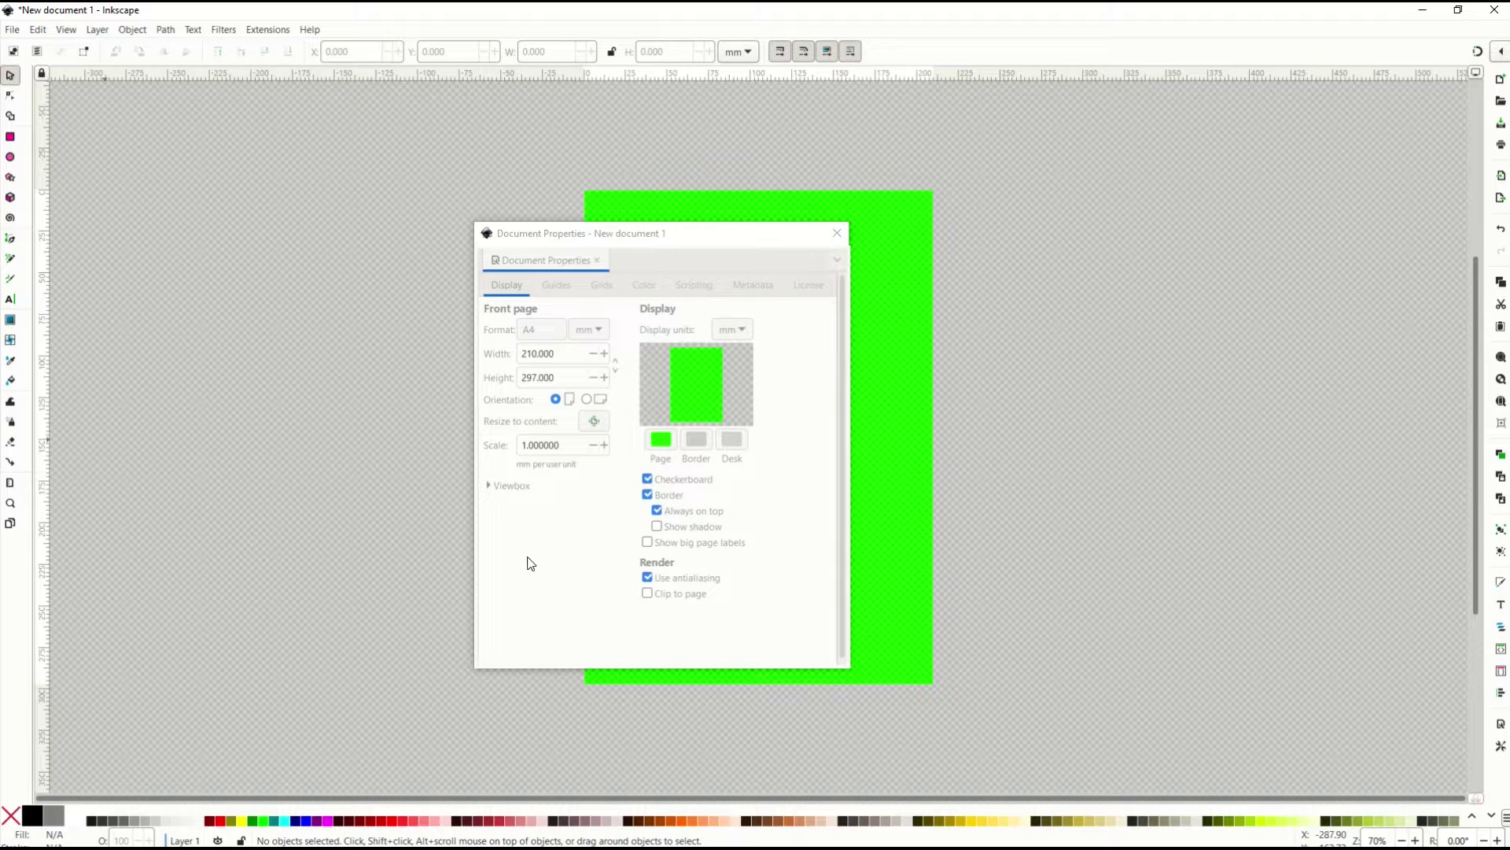
- Switch the page size units to px and set the page width and height to 1000 each
click(525, 333)
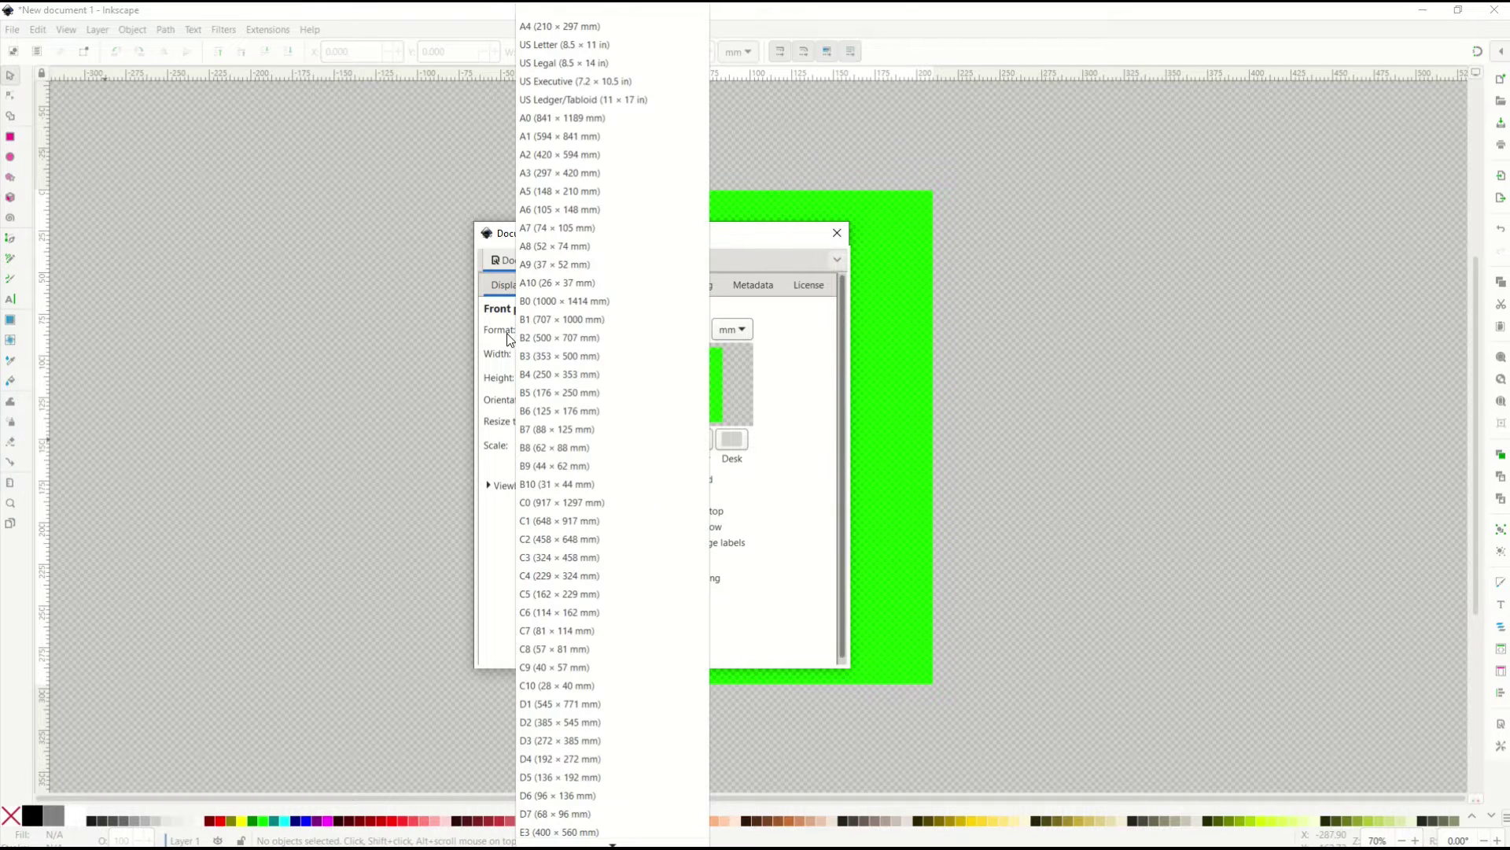
click(506, 336)
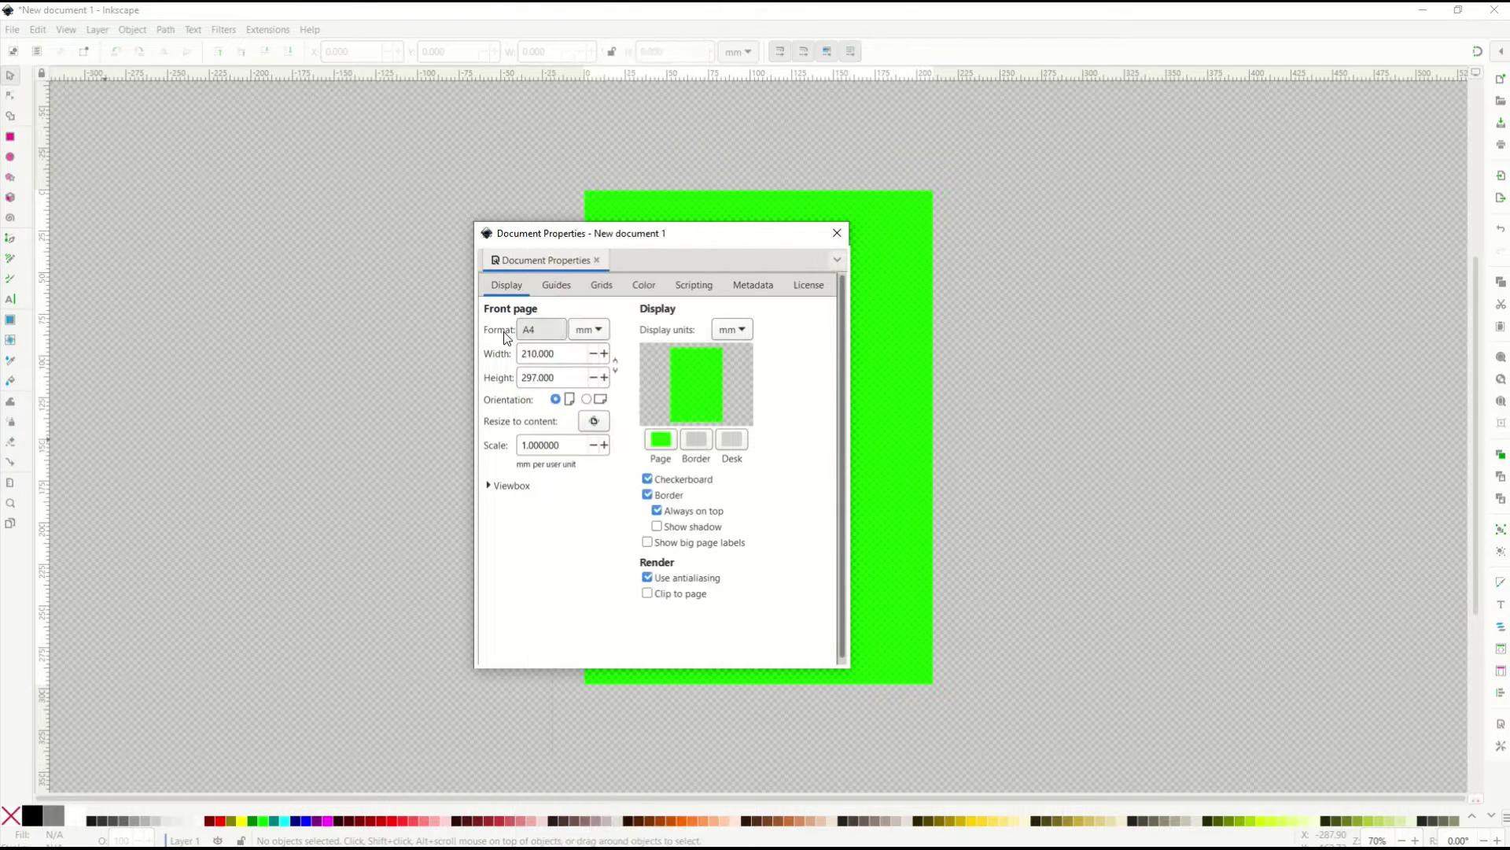
click(579, 338)
click(579, 351)
drag(557, 354, 480, 359)
text(1000)
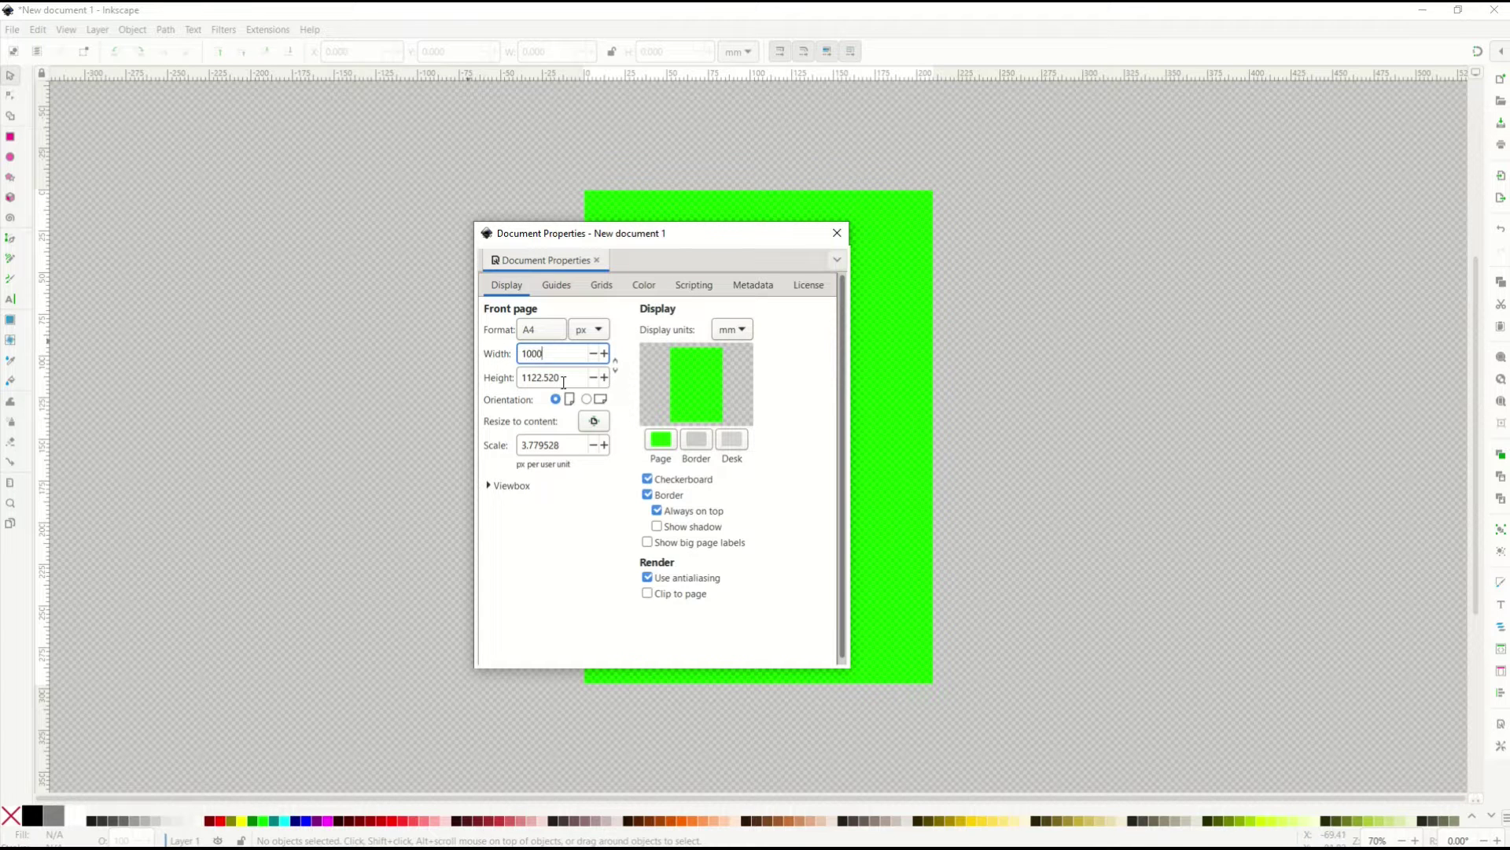
key(Tab)
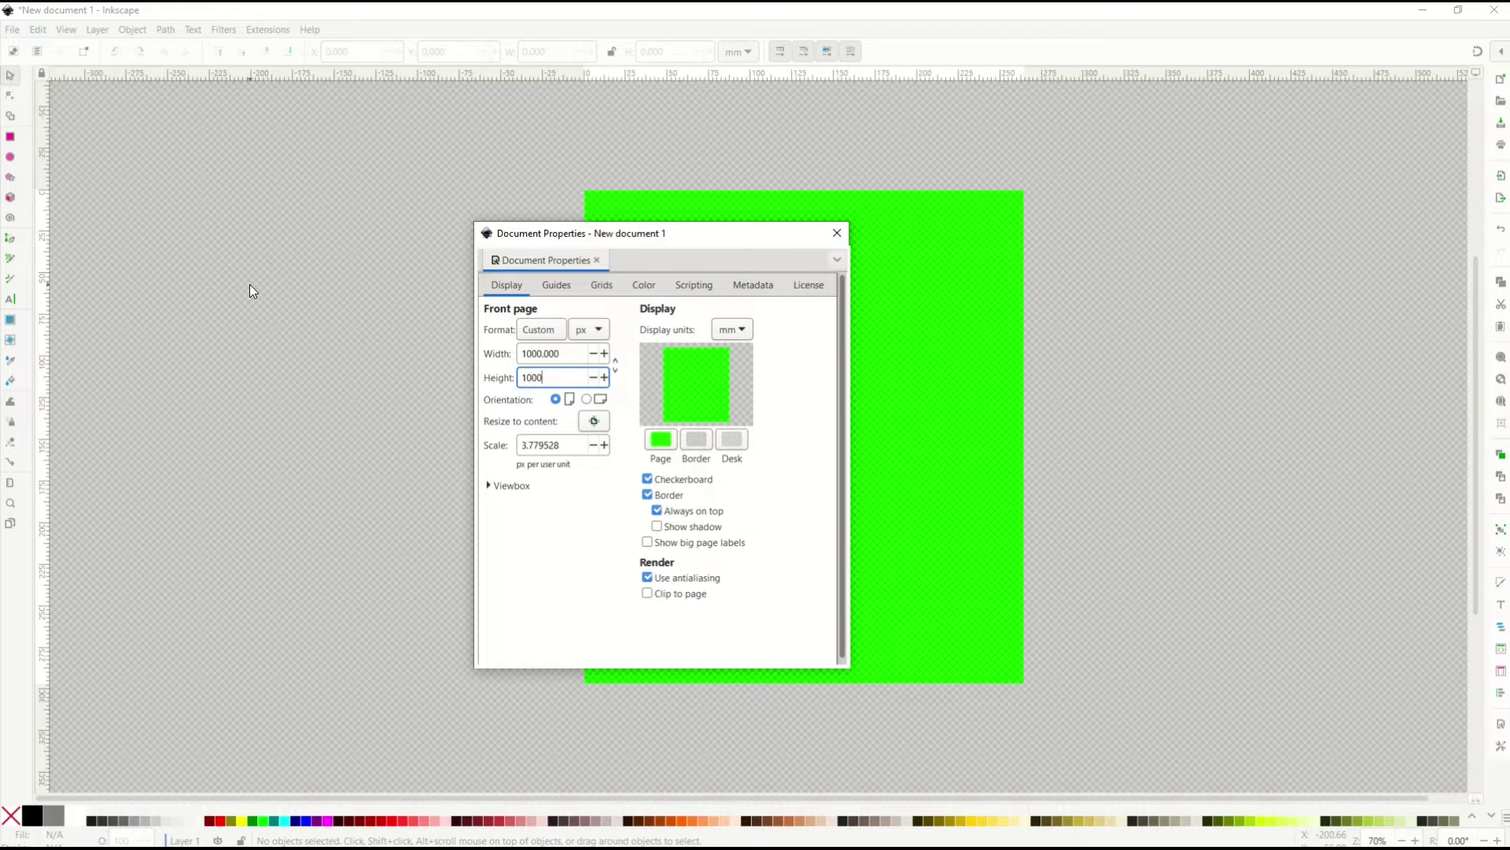
drag(586, 233, 307, 214)
text(1000)
click(271, 334)
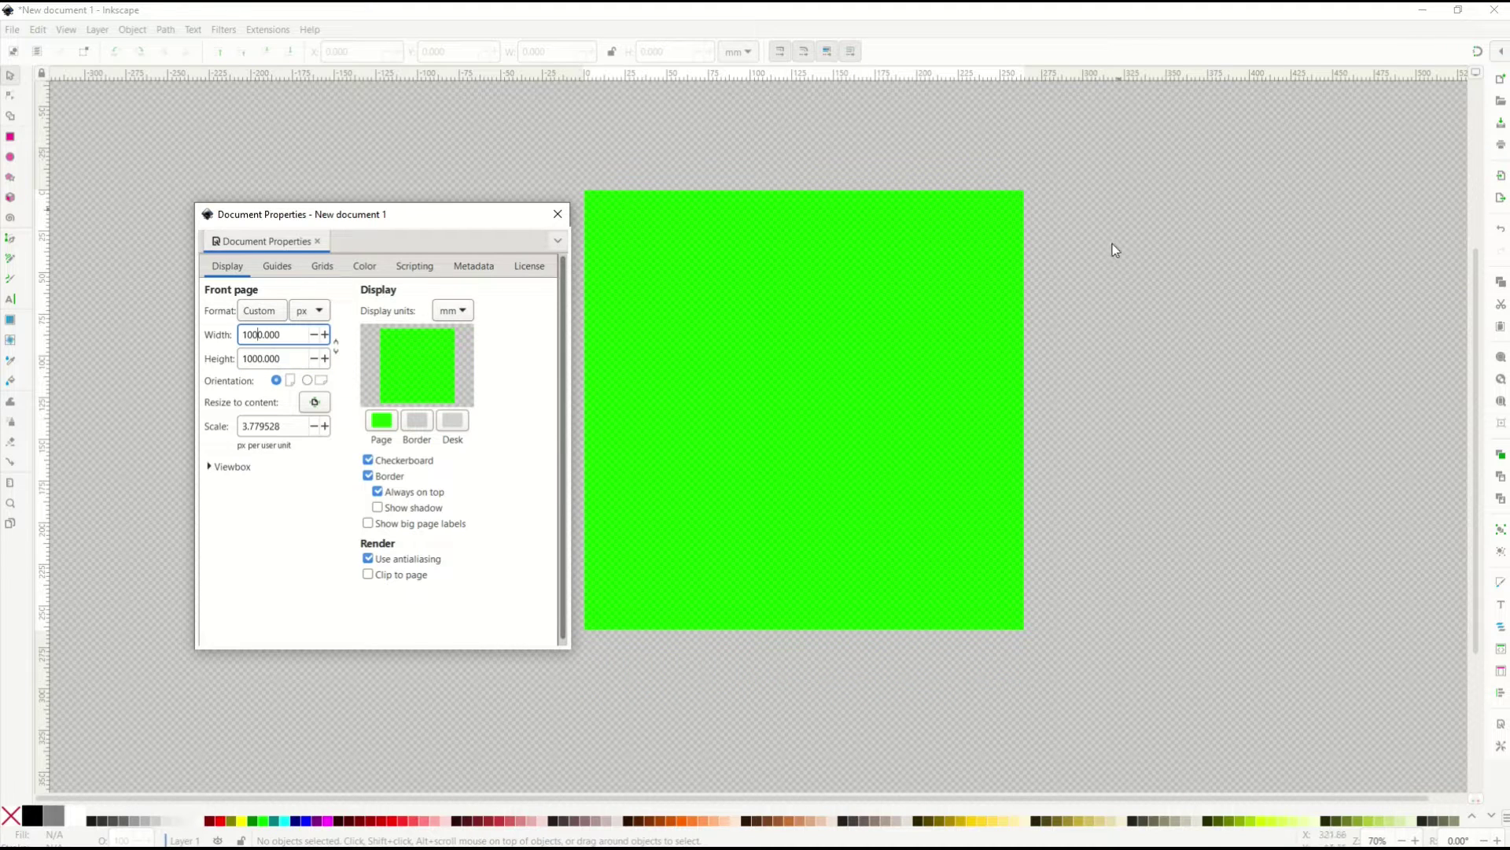
- Turn off the checkerboard display, keep the page border on, and close the document properties
click(377, 463)
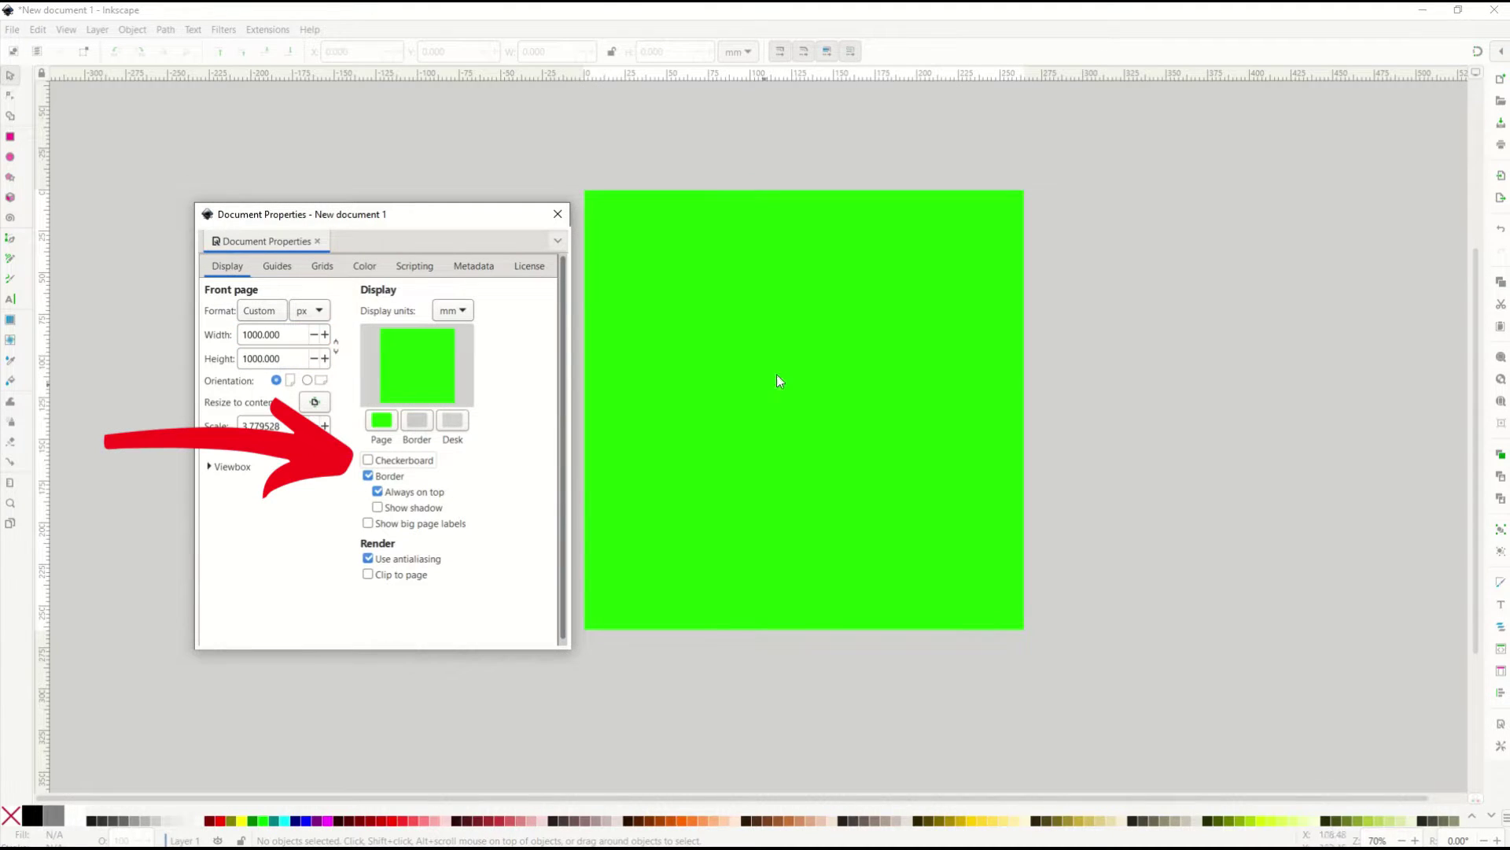
click(367, 477)
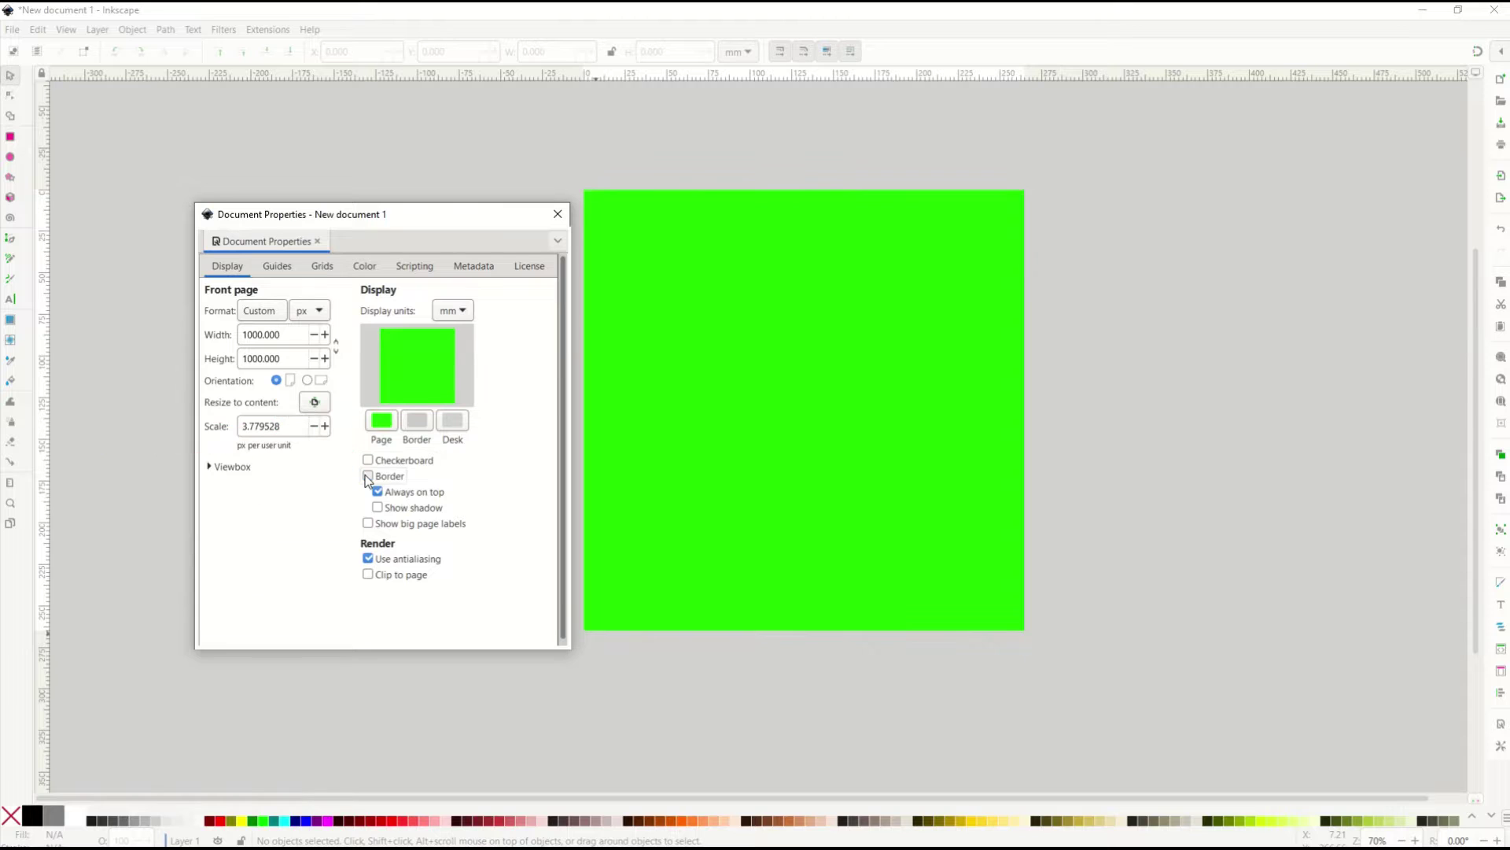
click(368, 477)
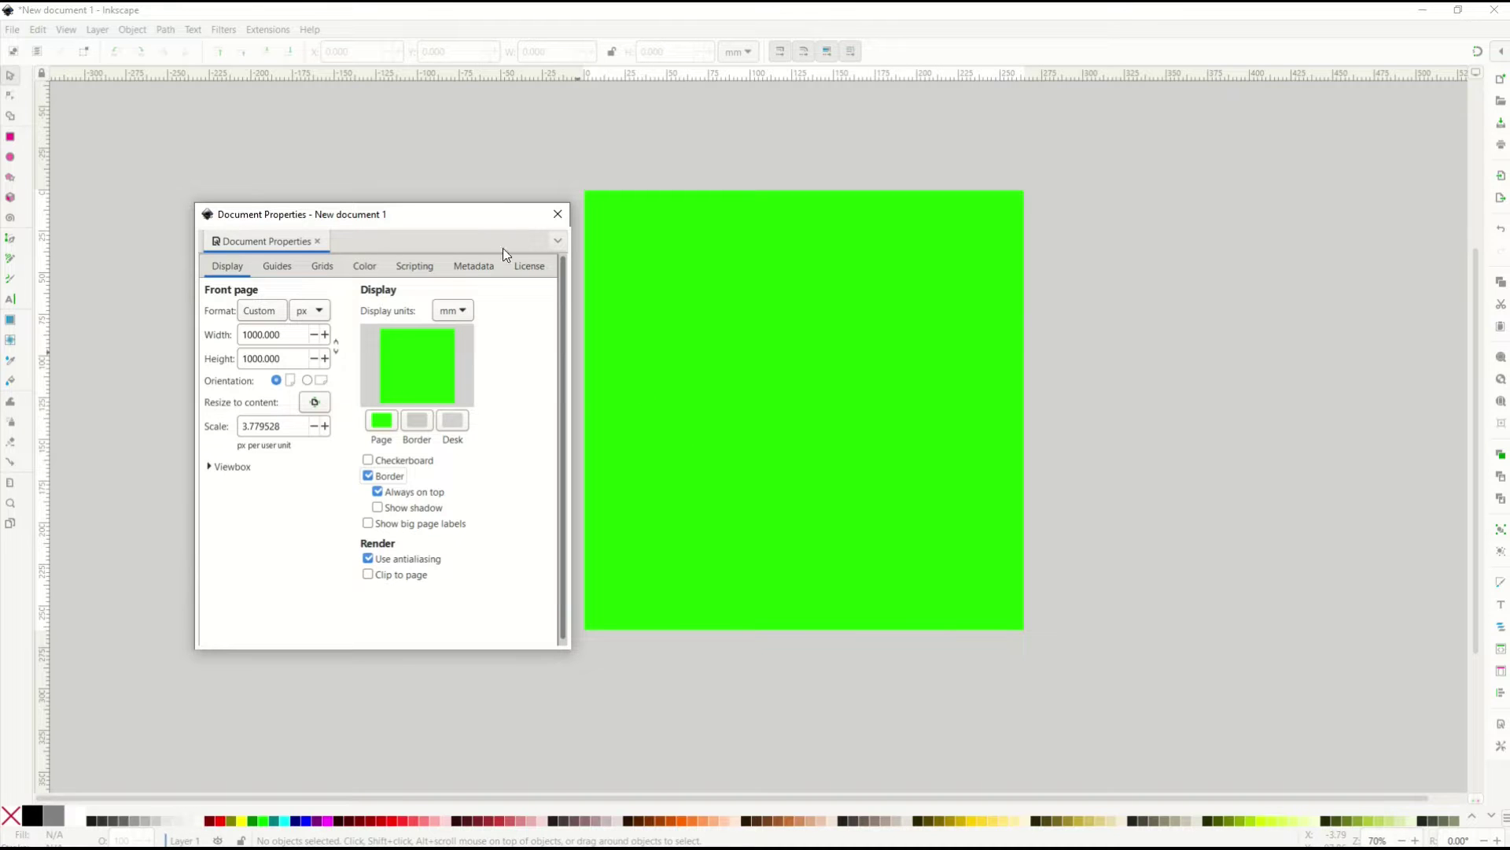
click(558, 214)
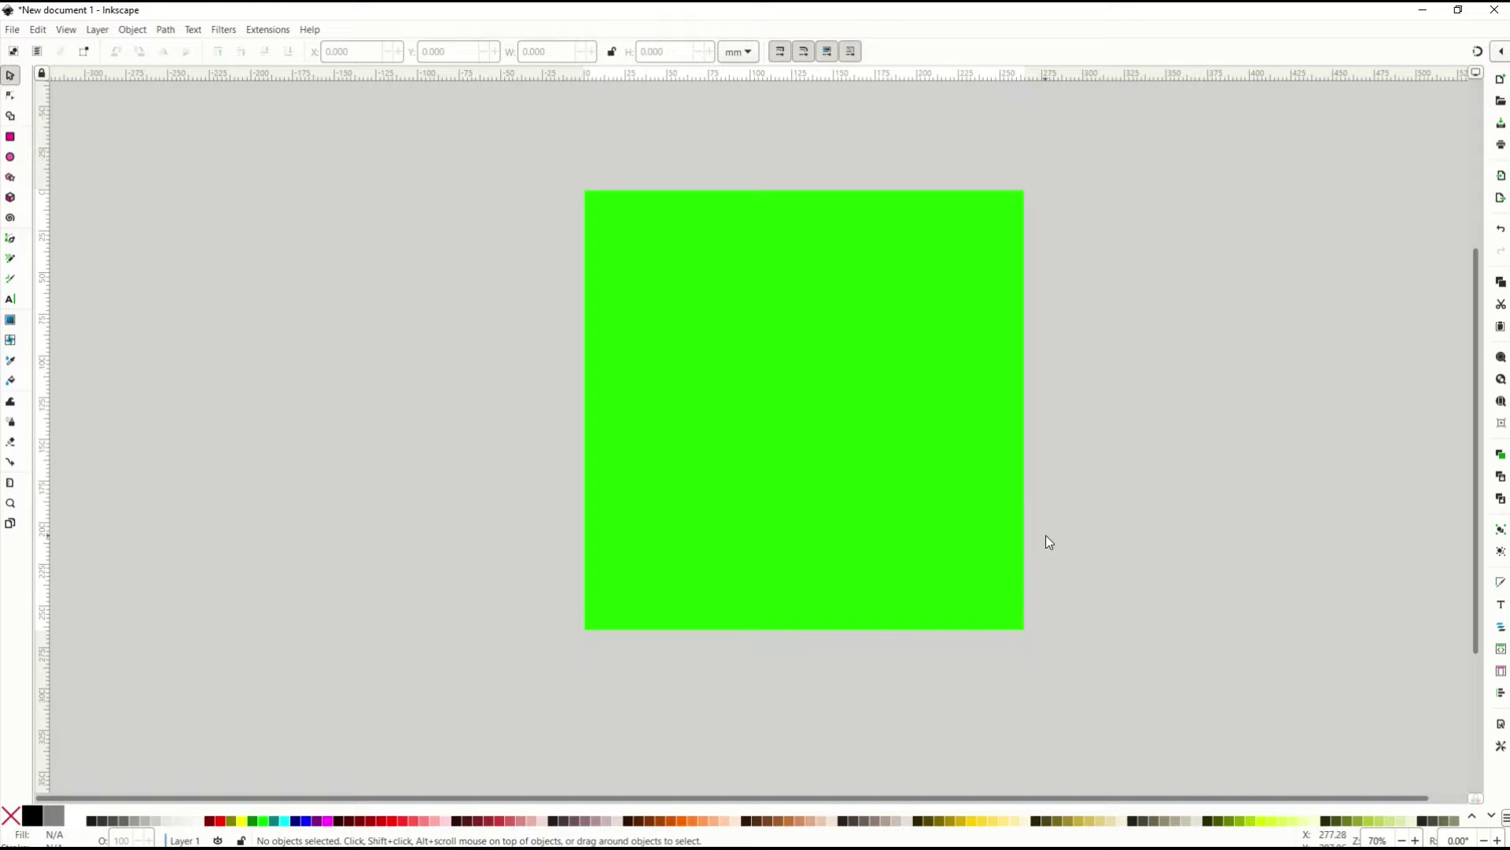
- Set the desk colour around the page to white in the document properties
click(9, 27)
click(68, 325)
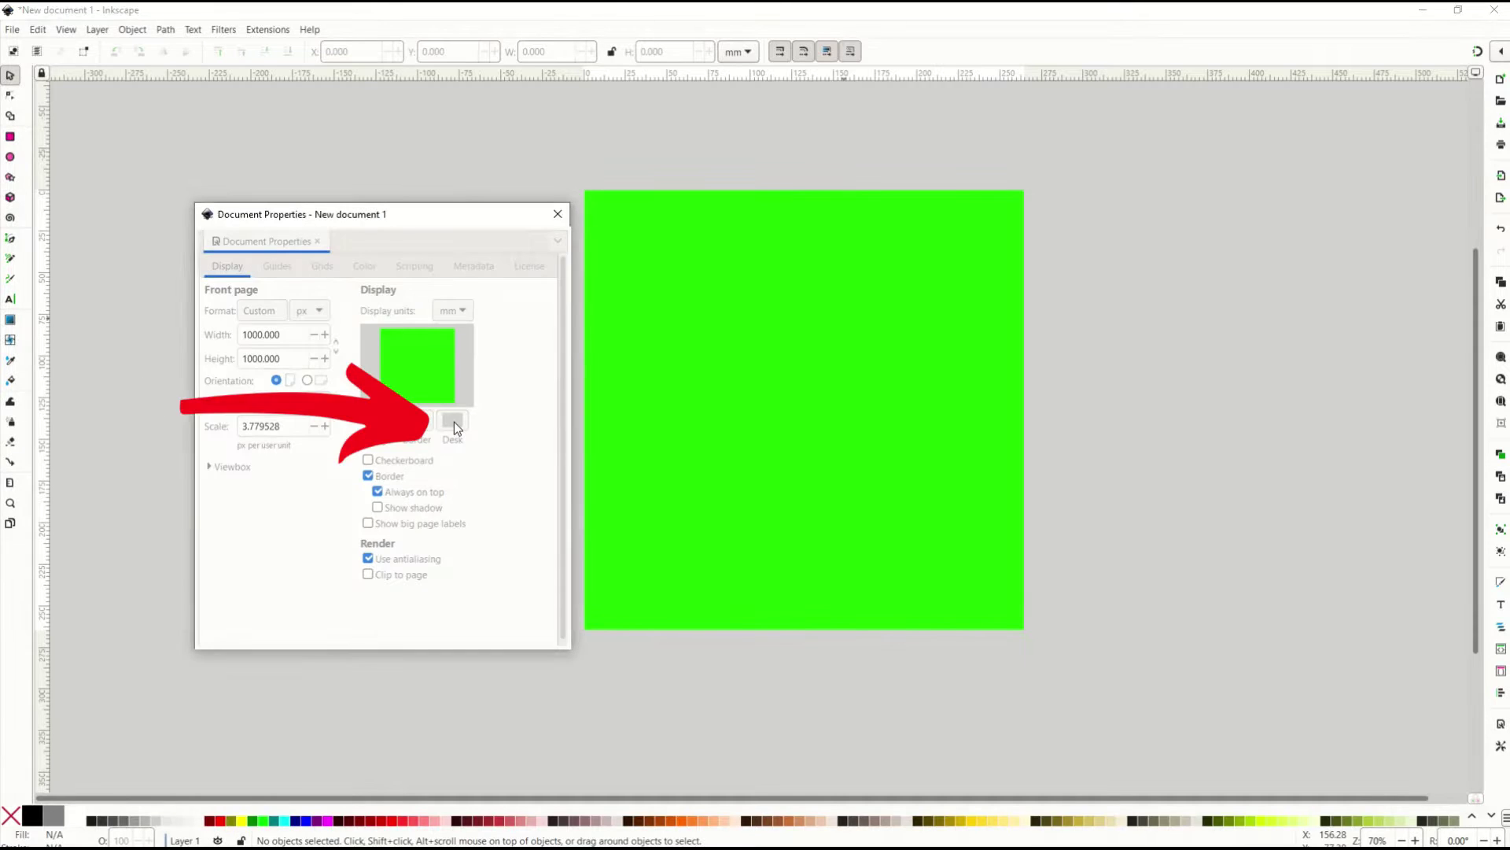
click(454, 421)
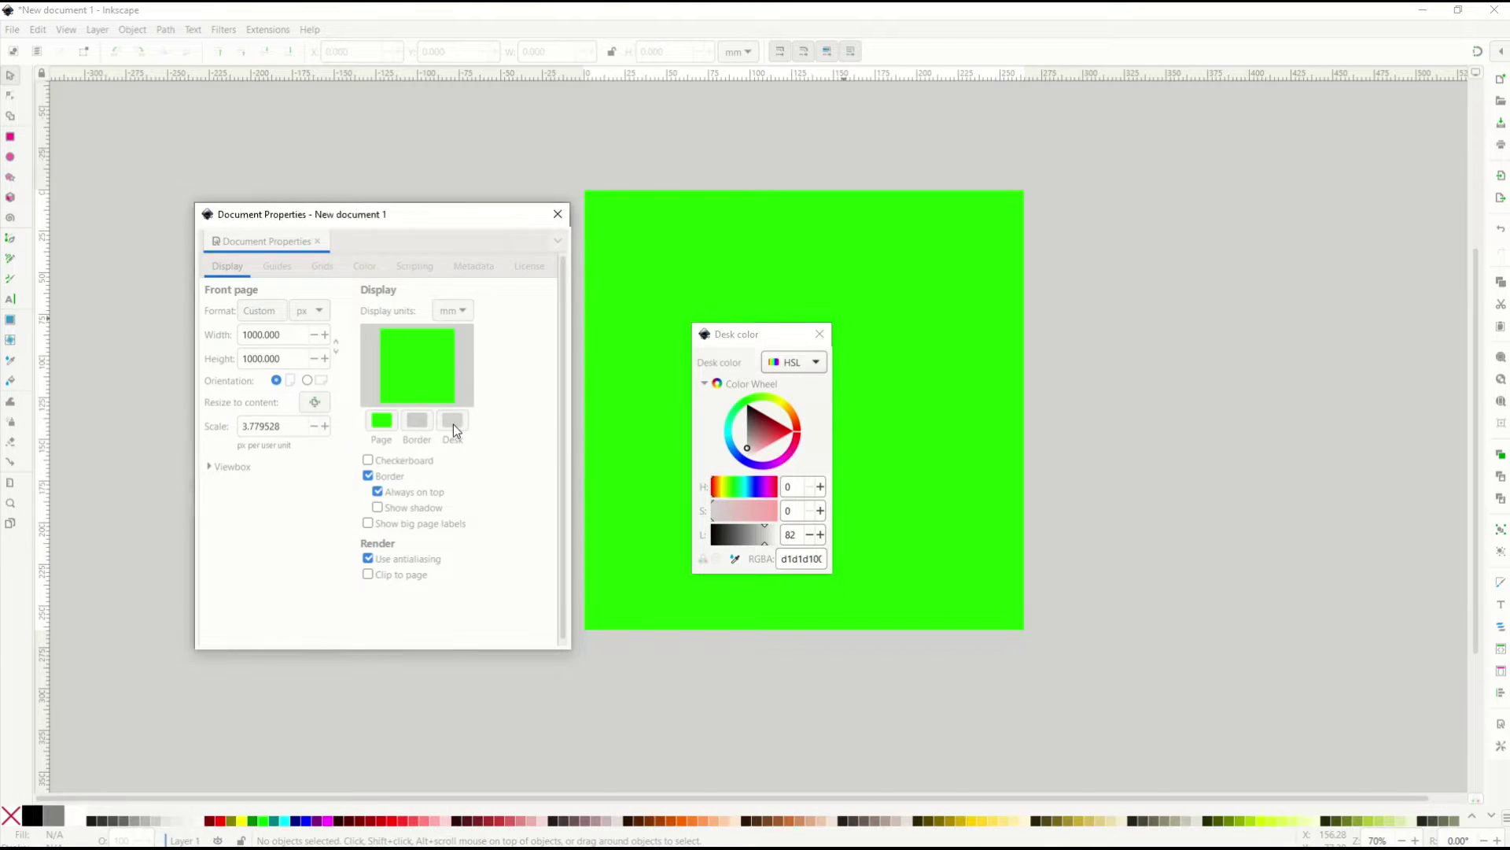
drag(761, 433, 706, 470)
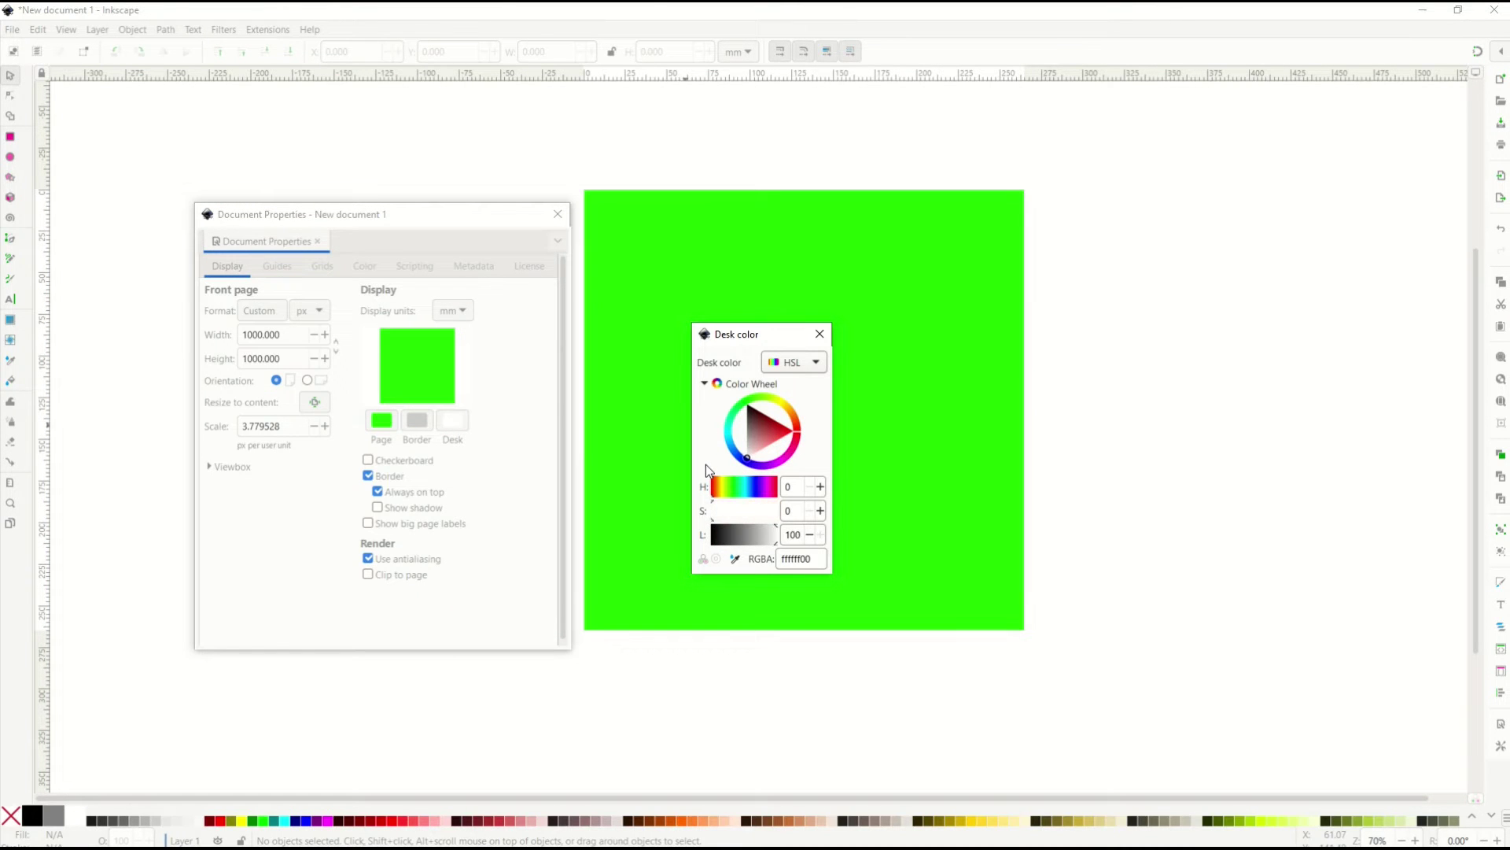
click(819, 334)
click(558, 214)
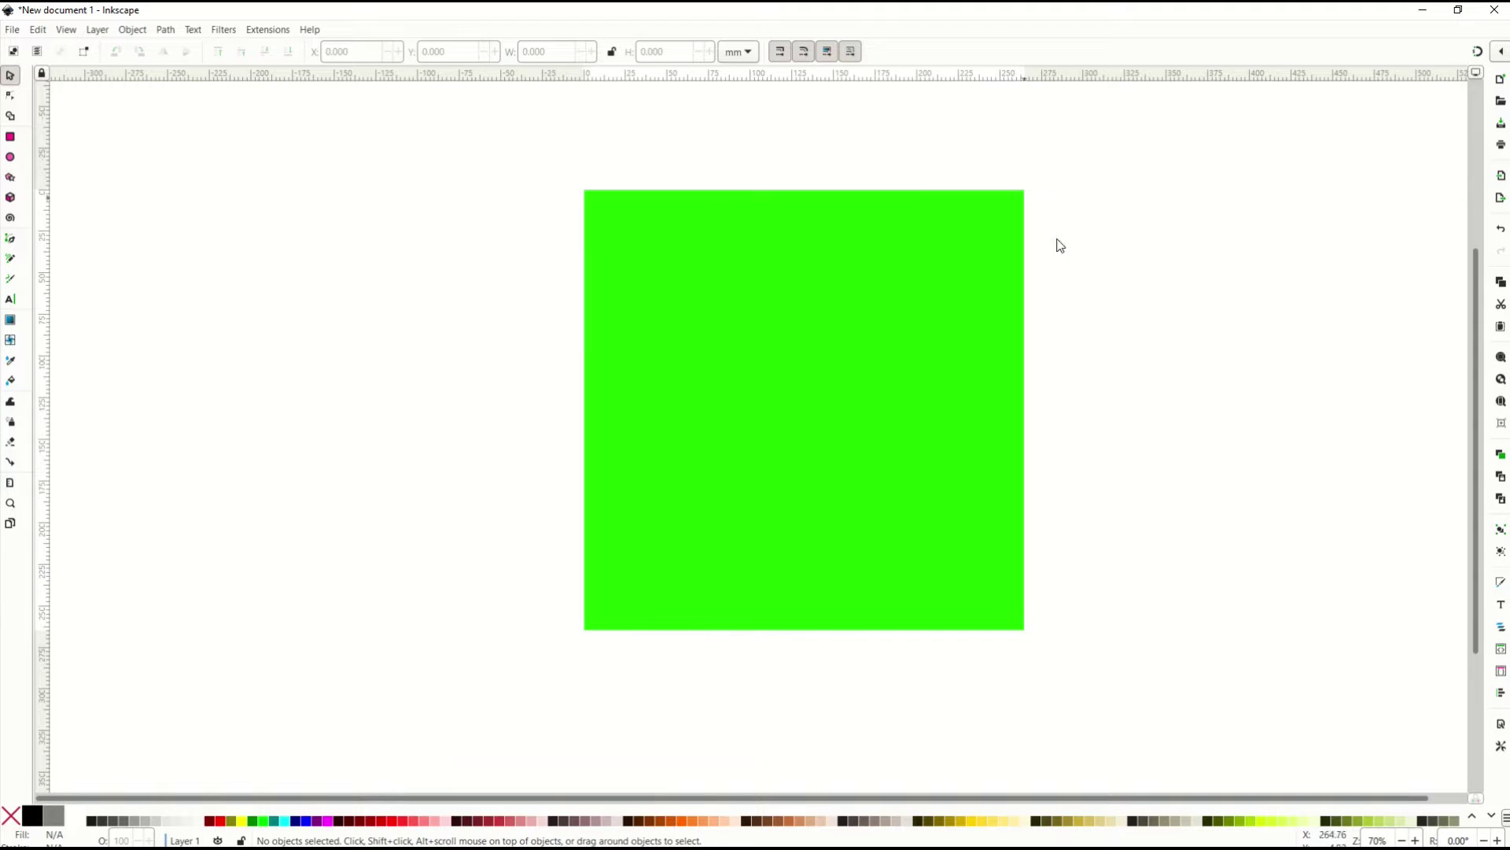
- Import the JPEG band photo as an embedded image with smooth rendering and place it over the green page
click(13, 30)
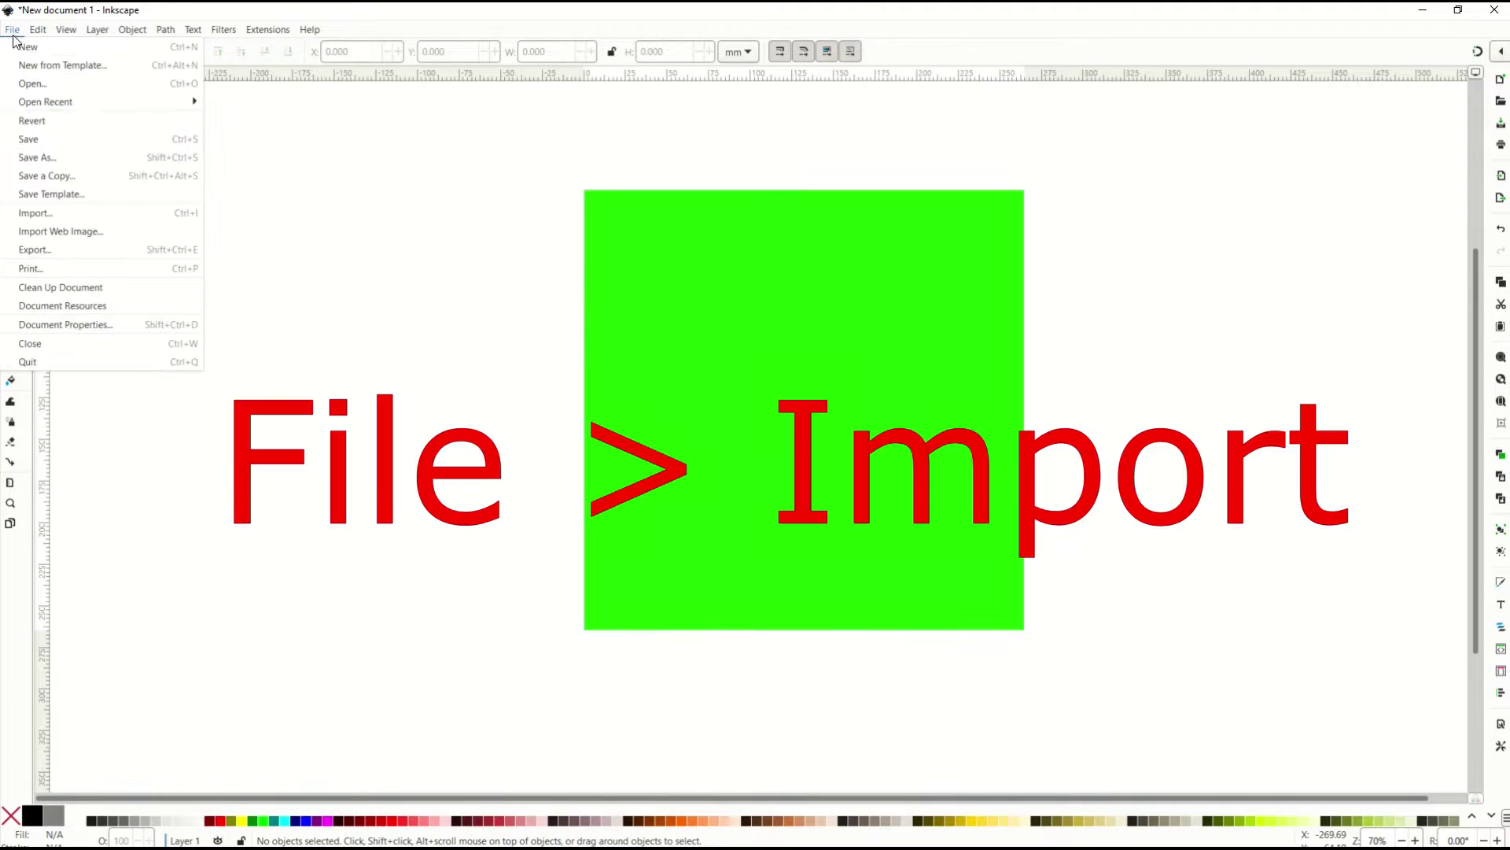
click(41, 217)
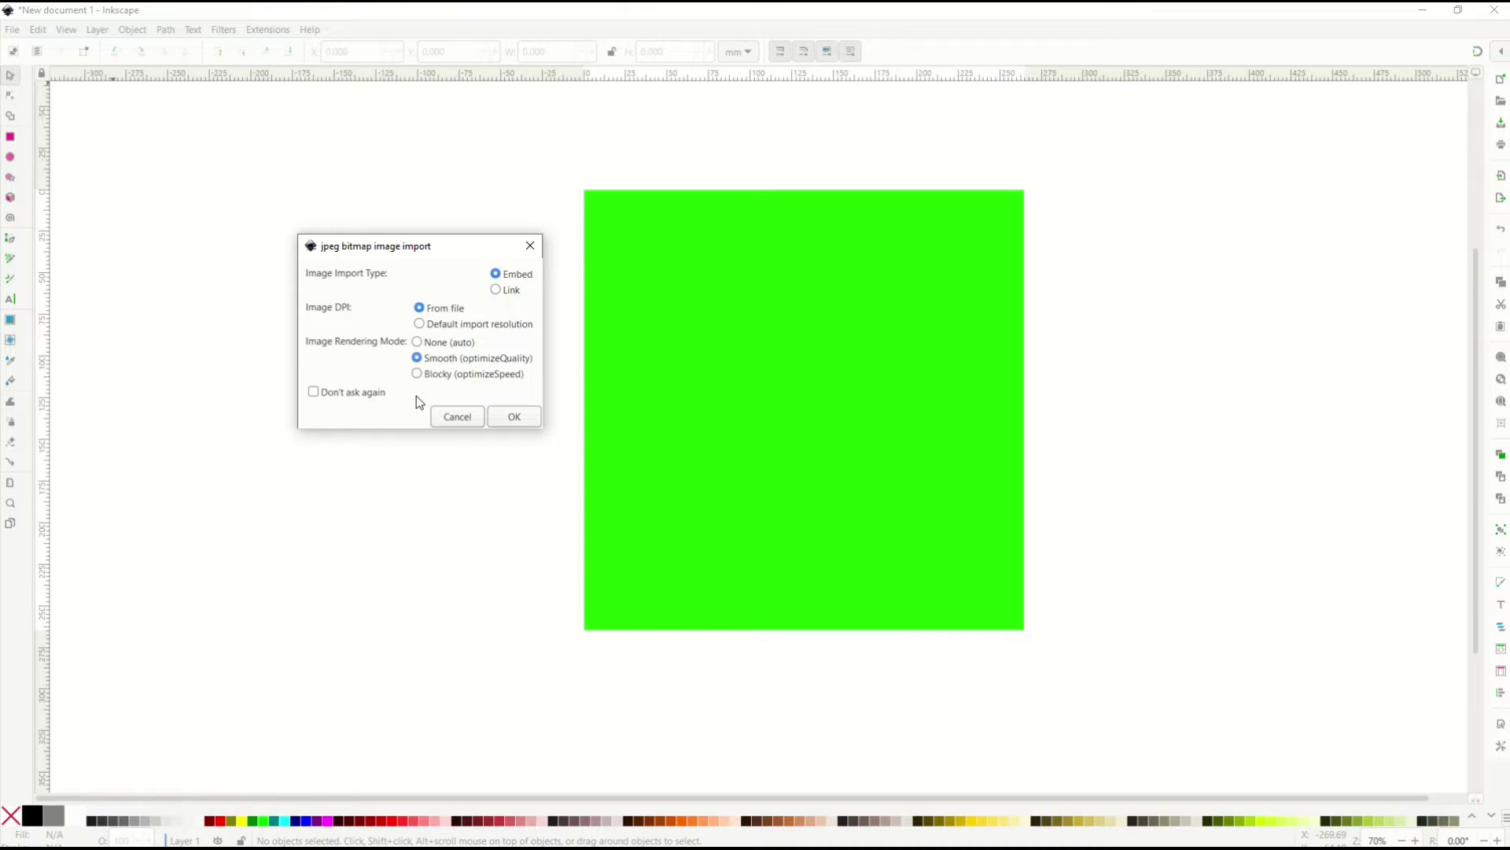
click(502, 418)
drag(502, 417, 755, 394)
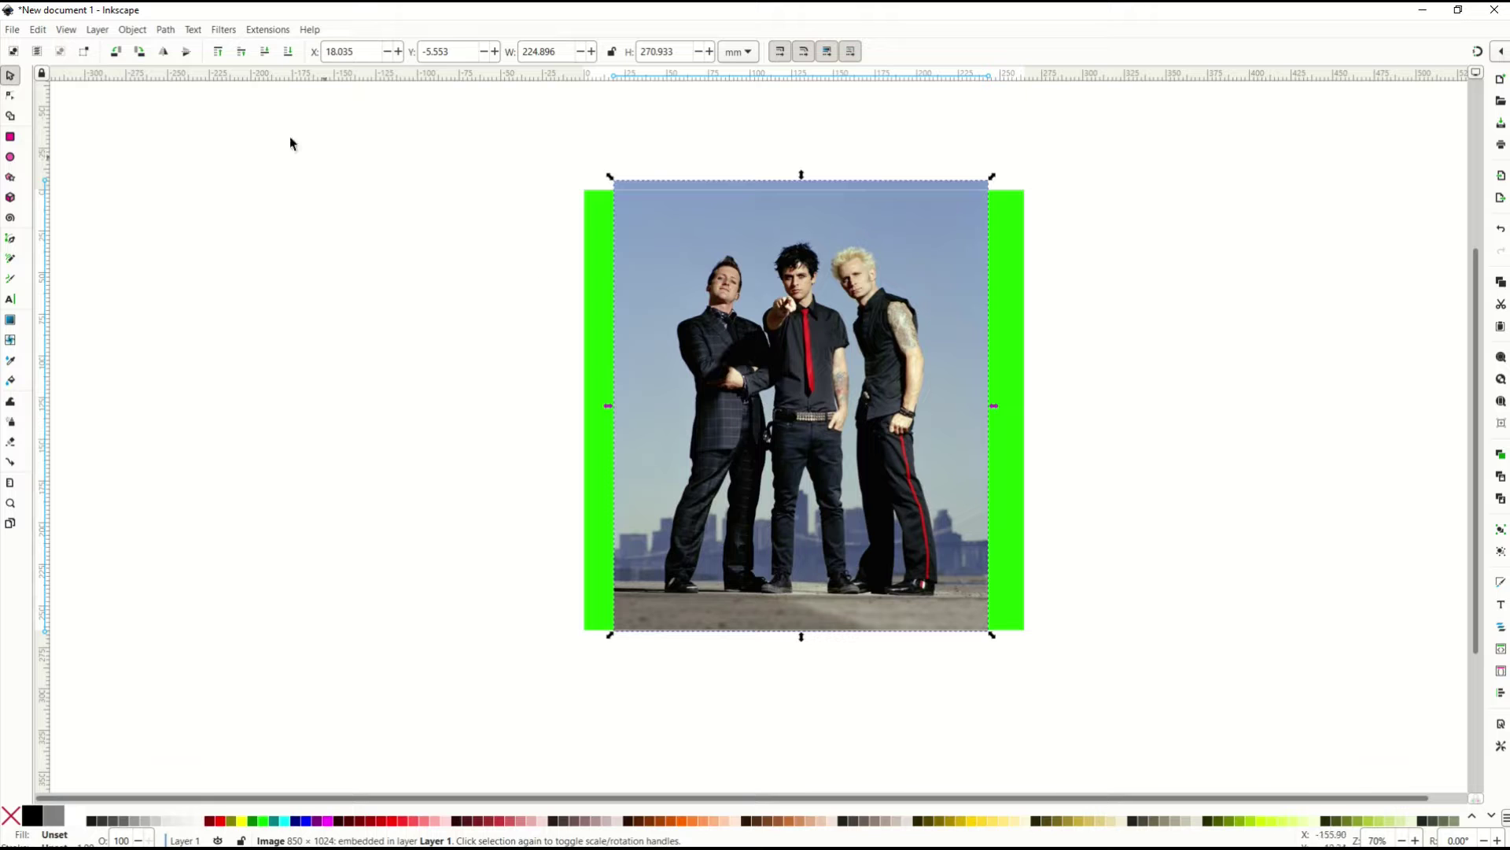
- Open Trace Bitmap for the photo and preview a single-scan brightness cutoff trace
click(165, 30)
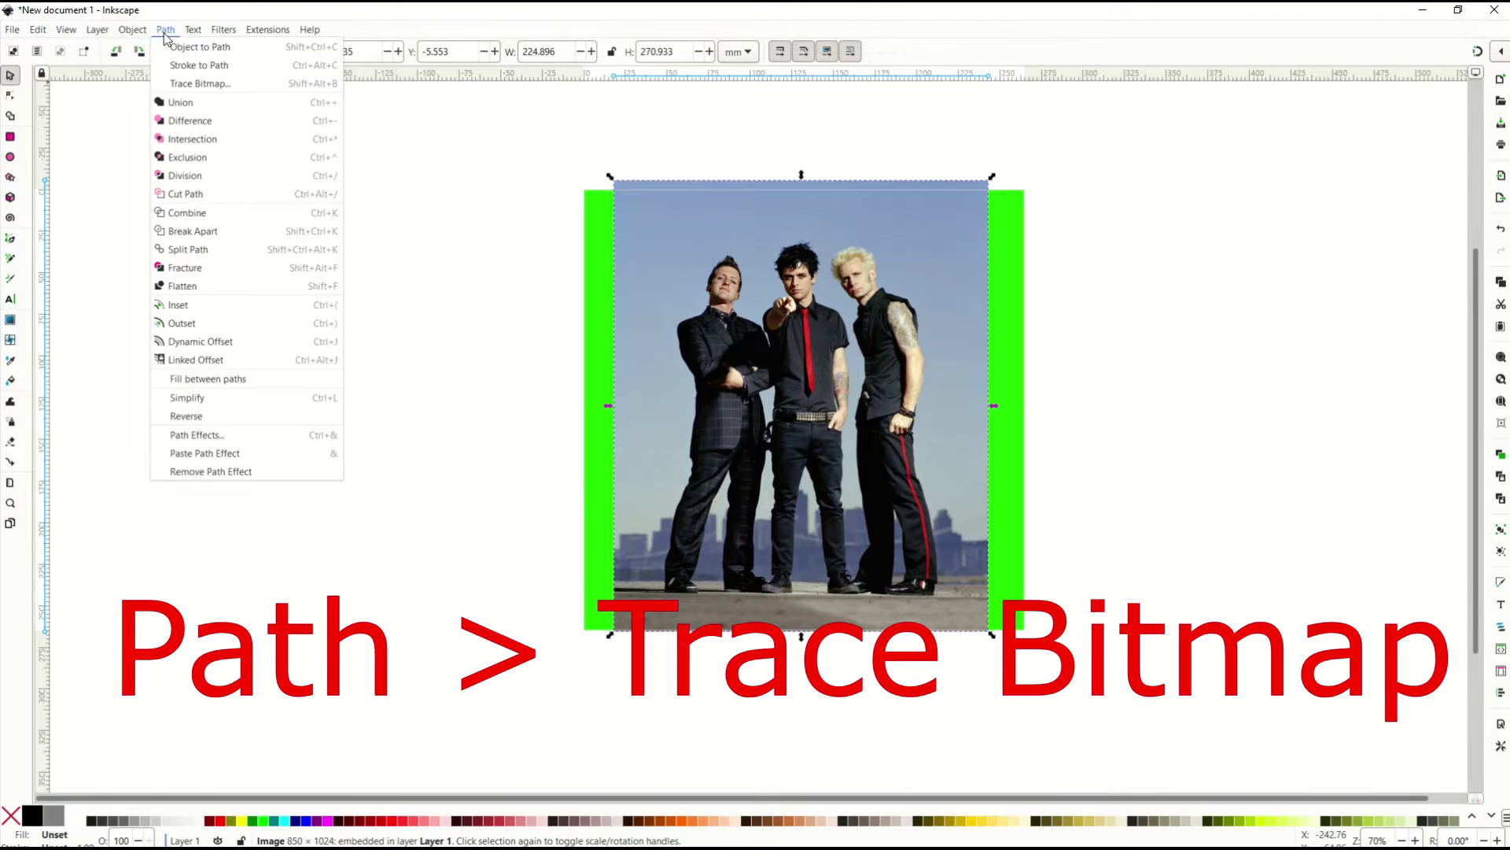
click(178, 85)
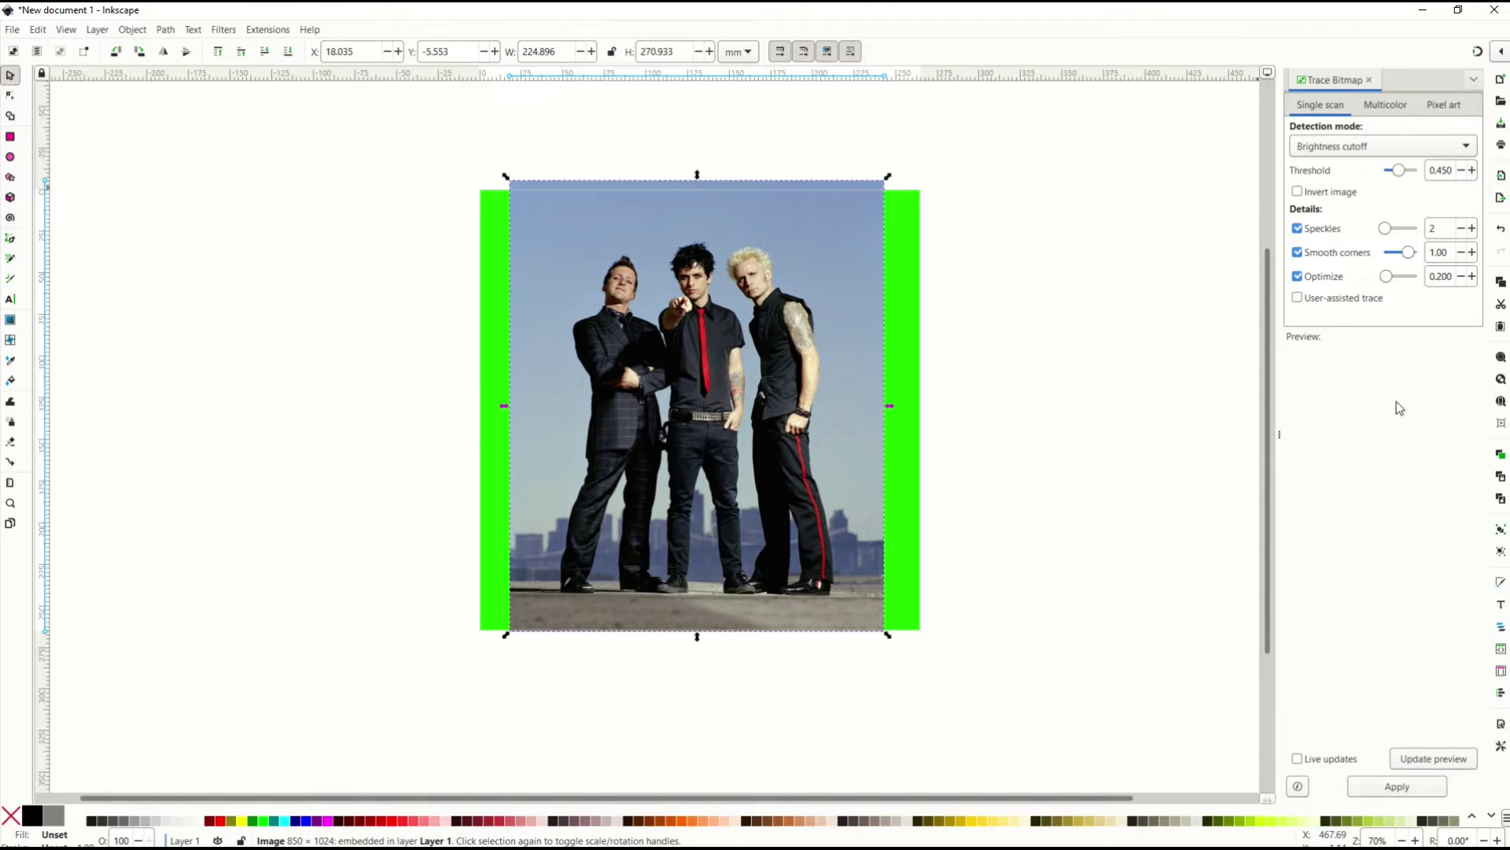
click(1408, 759)
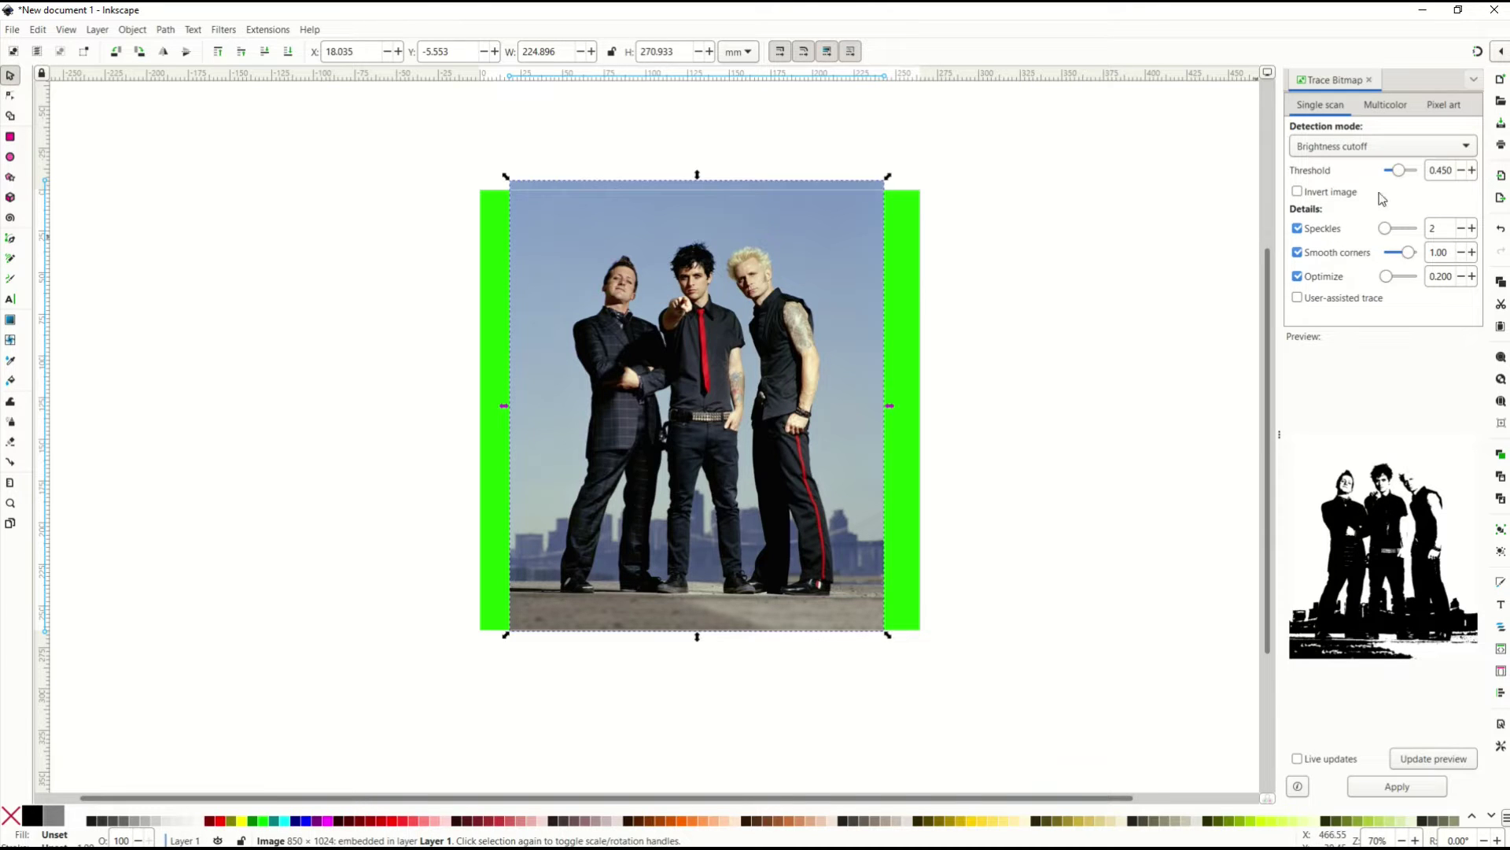
- Try brightness cutoff thresholds of 0.800 and 0.146, previewing the trace for each
click(1472, 171)
click(1472, 171)
click(1414, 759)
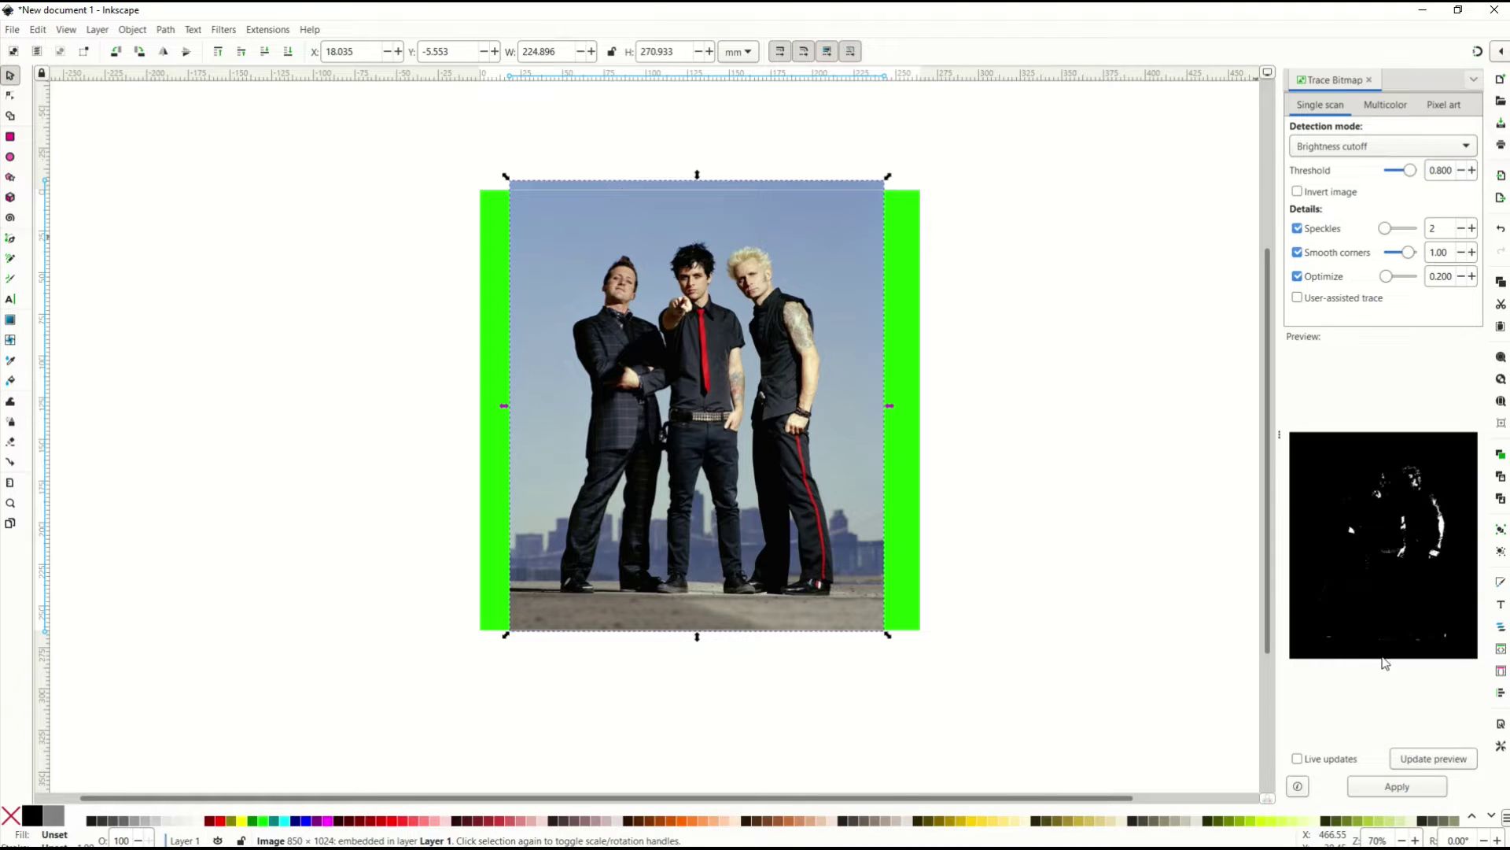
drag(1409, 171, 1393, 178)
click(1416, 759)
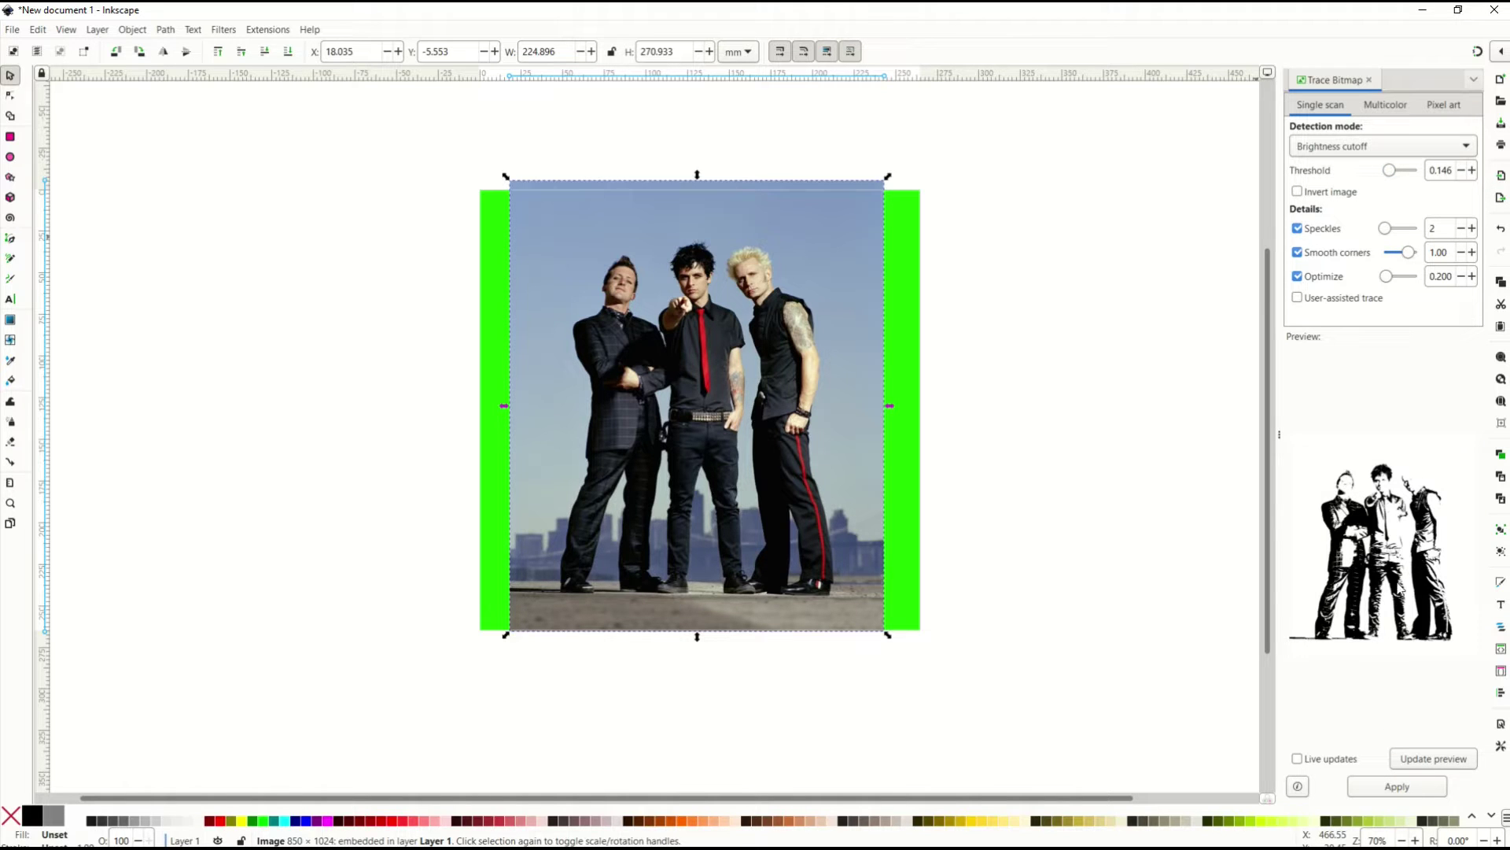
- Set the brightness cutoff threshold to 0.506 and refresh the trace preview
click(1472, 171)
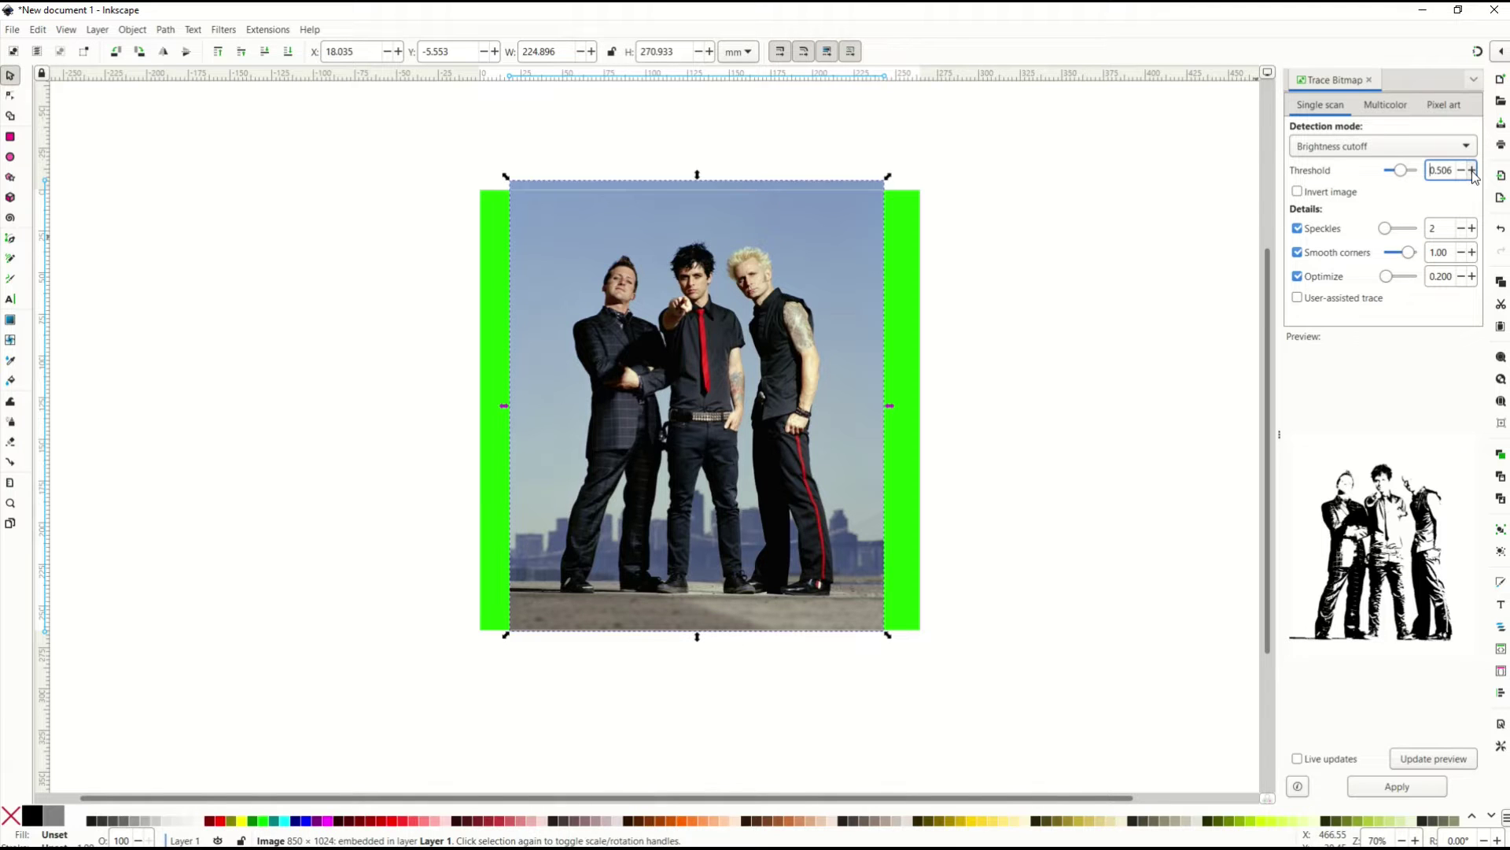
click(1410, 759)
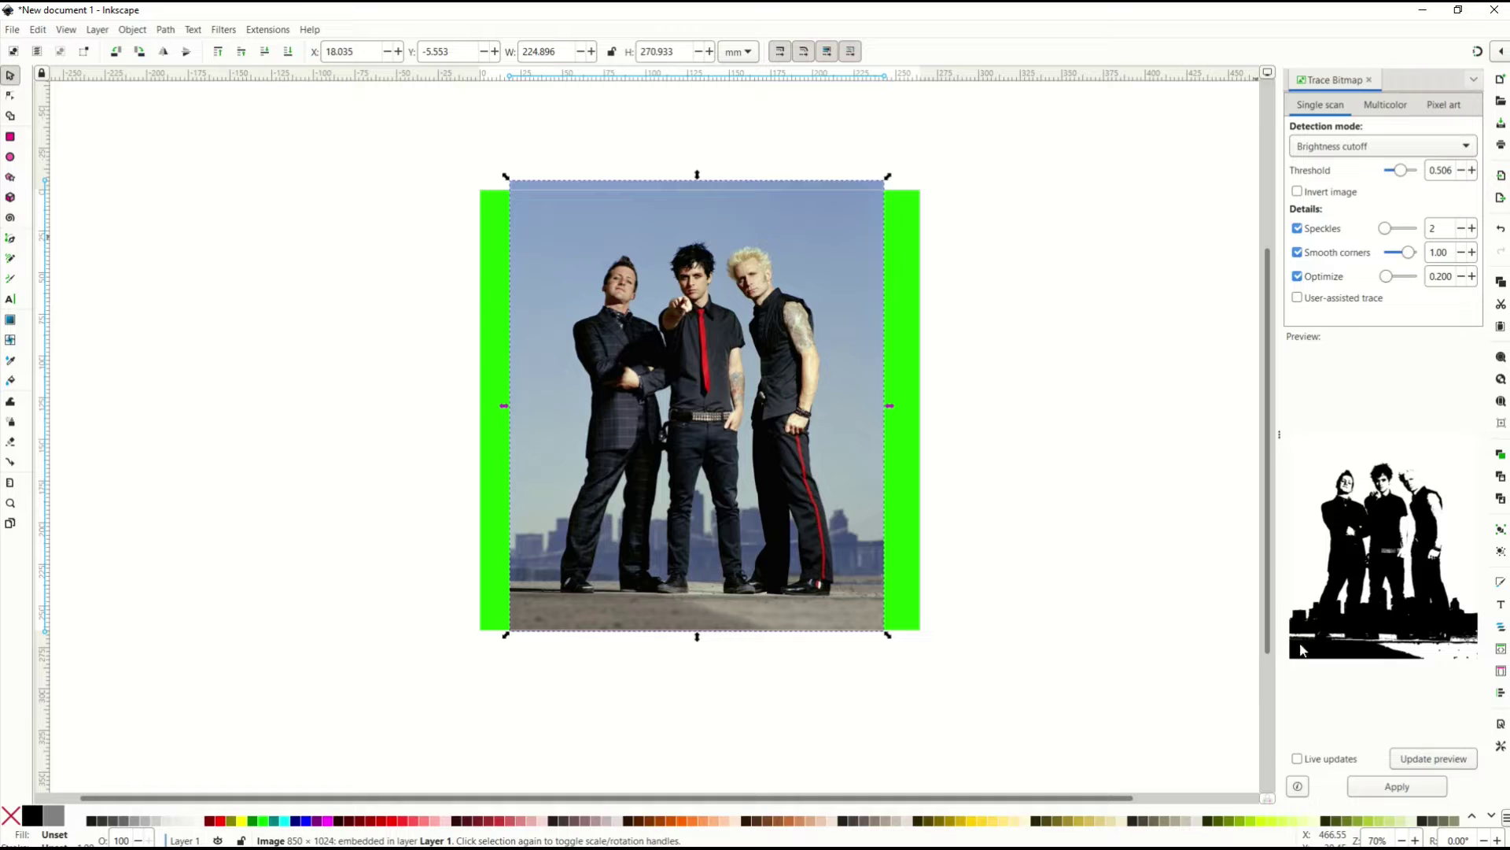
- Apply the brightness cutoff trace, separate the traced silhouette from the photo and delete the original photo
click(1368, 787)
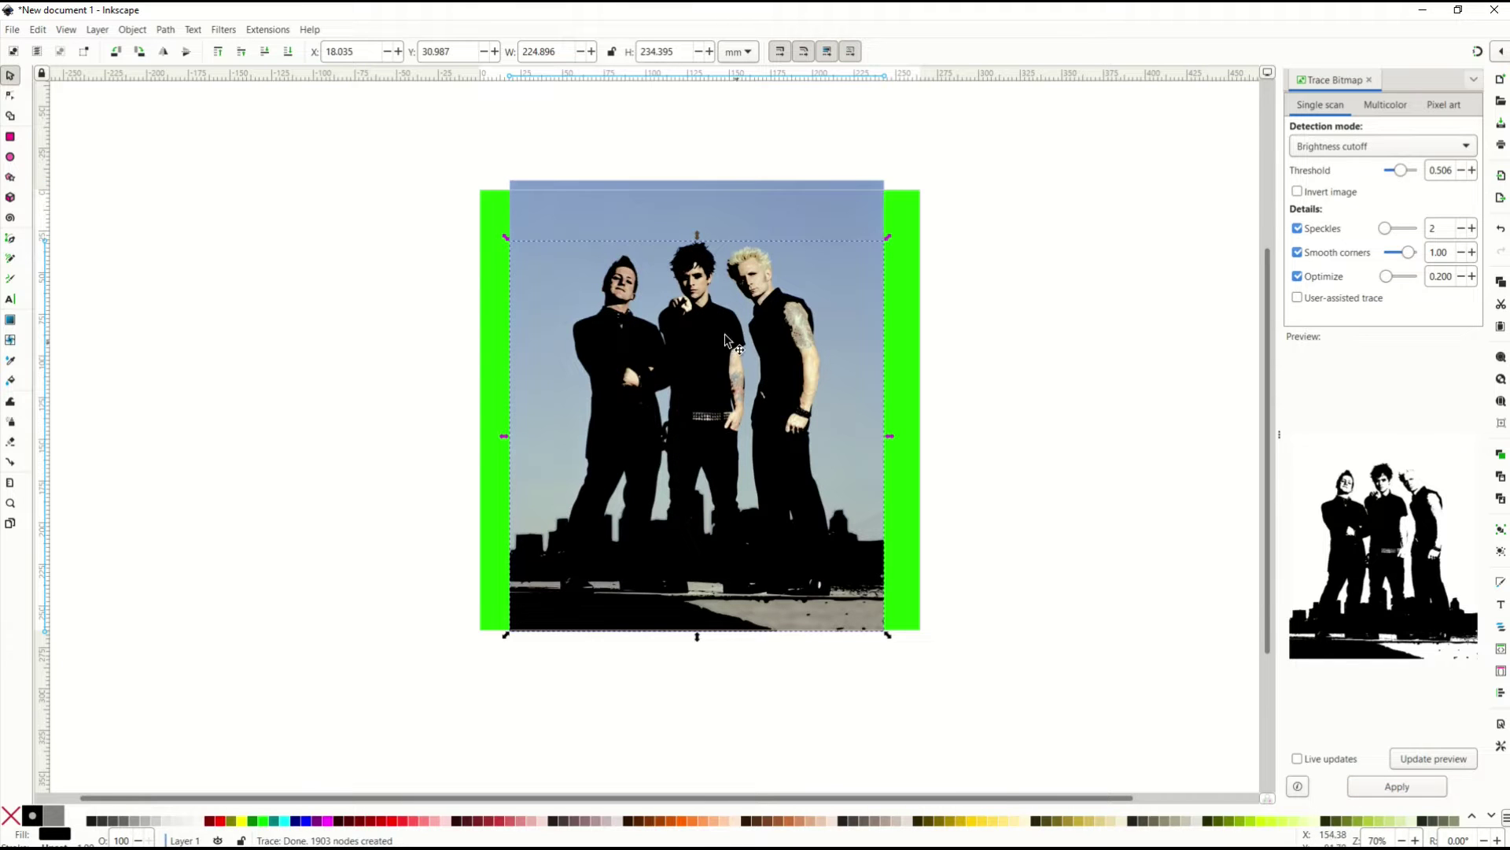
drag(705, 402, 448, 439)
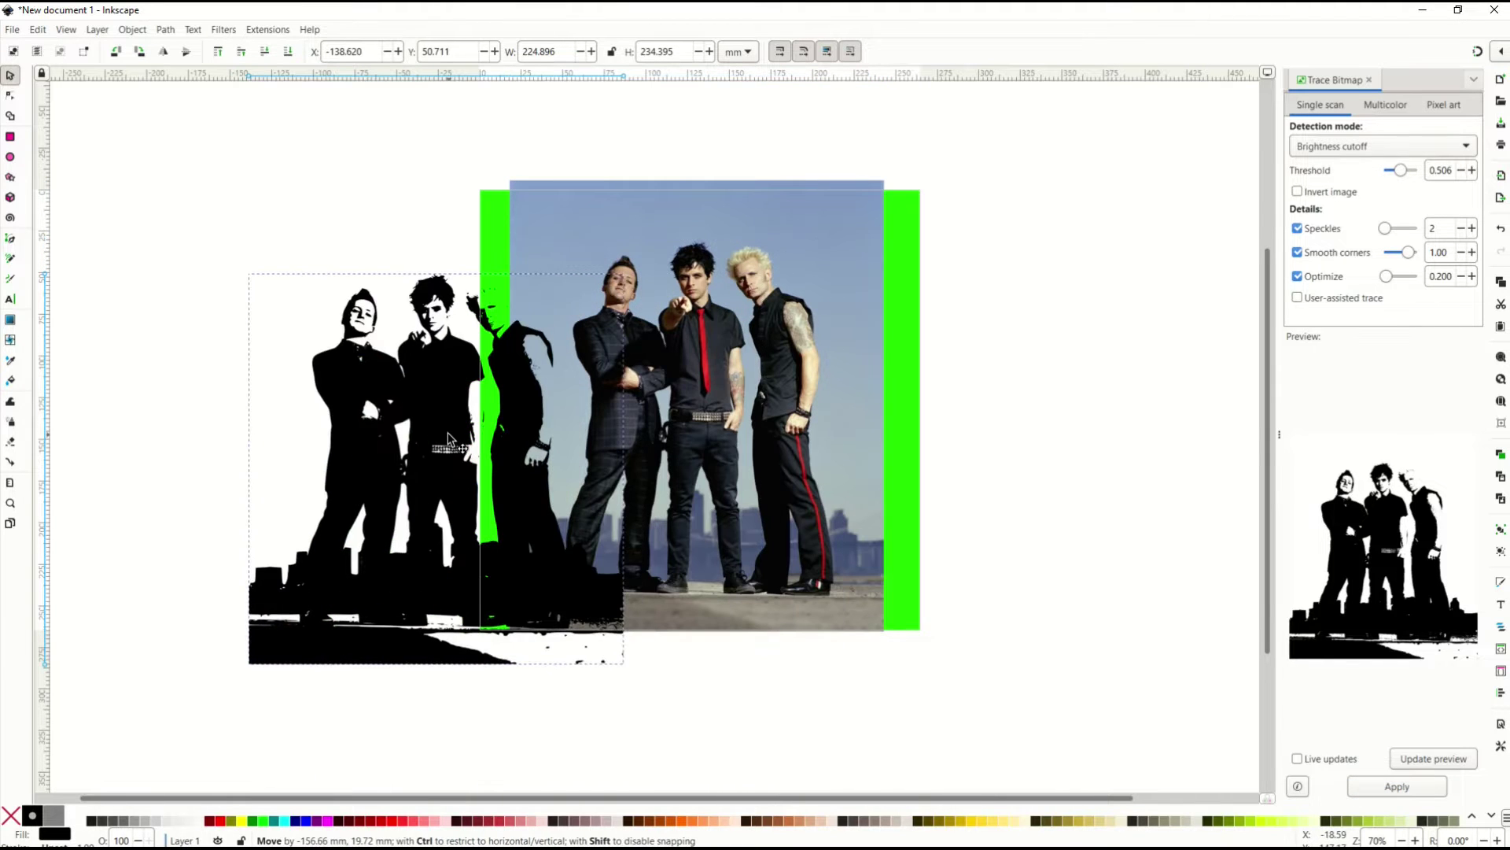
click(689, 378)
mouse_move(689, 378)
mouse_down()
mouse_move(747, 425)
mouse_move(786, 433)
mouse_up()
key(Delete)
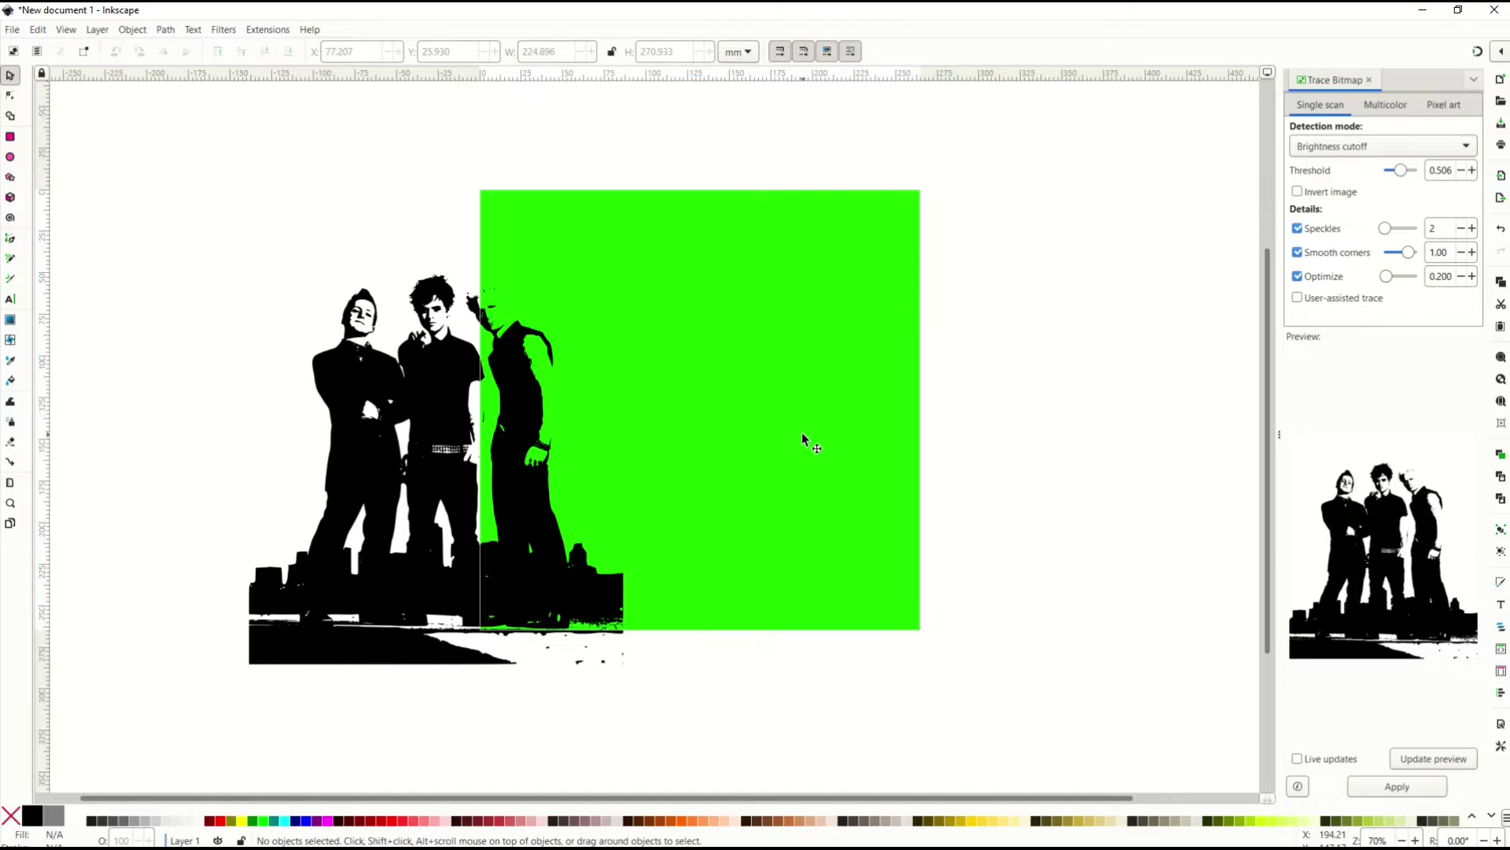
- Enlarge the traced band silhouette to about 302 × 315 mm and position it over the green page
mouse_move(446, 414)
mouse_down()
mouse_move(452, 441)
mouse_move(543, 425)
mouse_move(700, 358)
mouse_up()
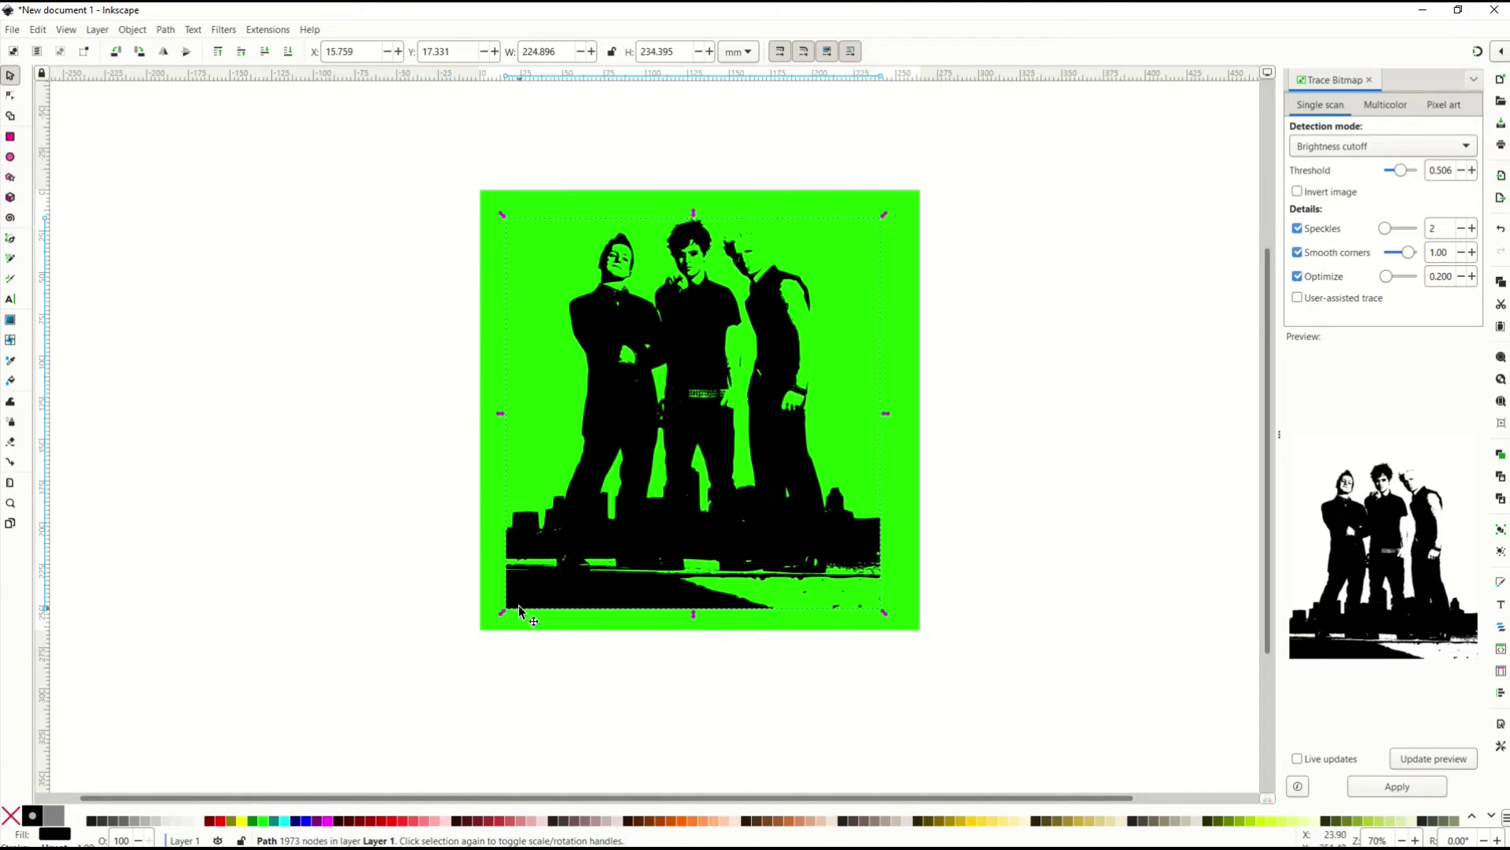
click(693, 383)
mouse_move(503, 612)
mouse_down()
mouse_move(355, 704)
mouse_move(627, 485)
mouse_move(532, 698)
mouse_move(378, 755)
mouse_up()
mouse_move(572, 658)
mouse_down()
mouse_move(674, 602)
mouse_move(642, 610)
mouse_move(638, 635)
mouse_up()
click(966, 281)
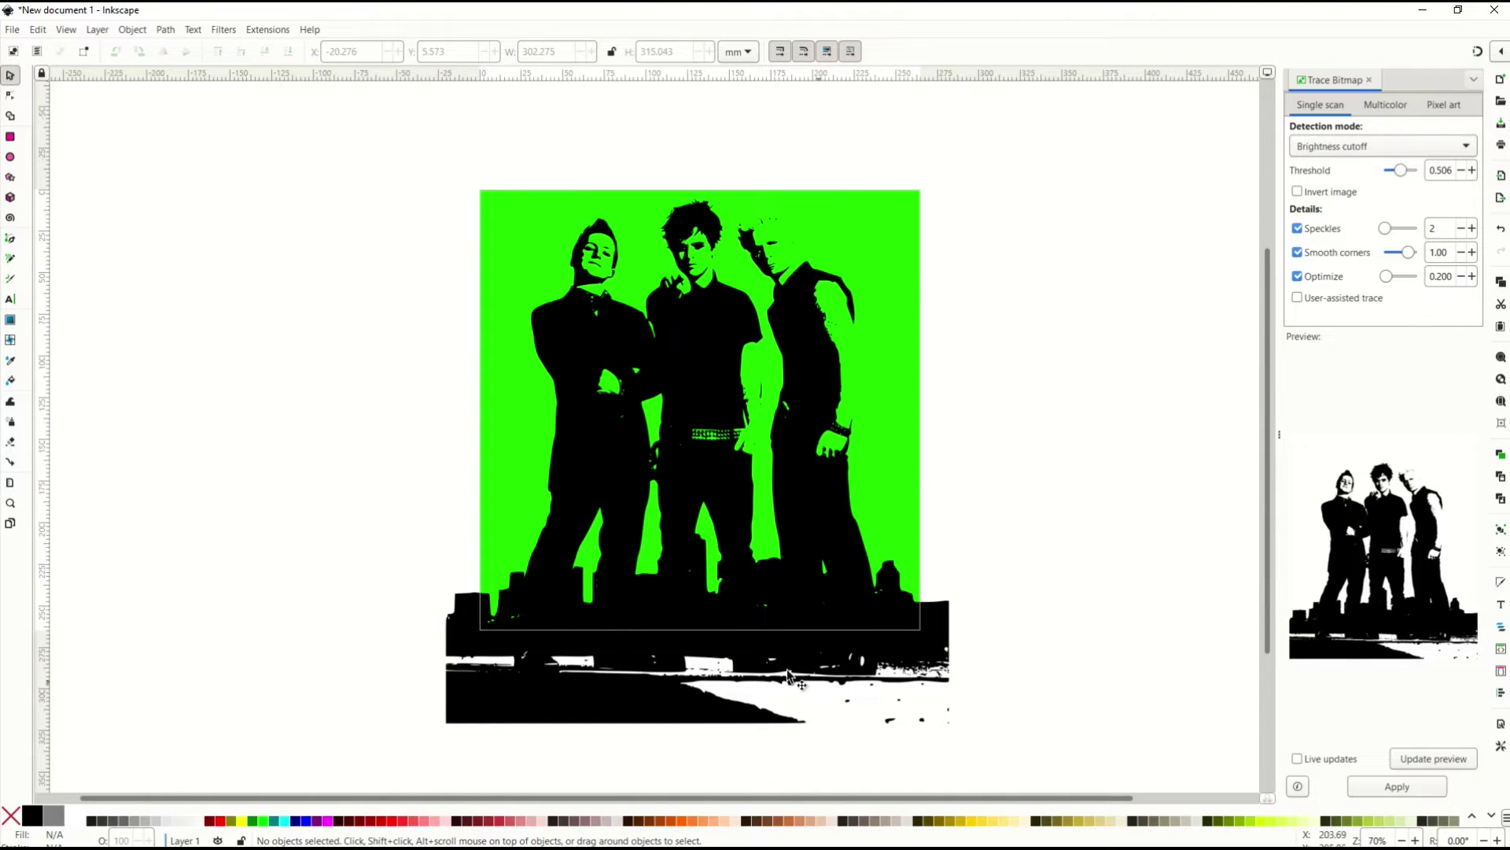
drag(647, 459, 645, 467)
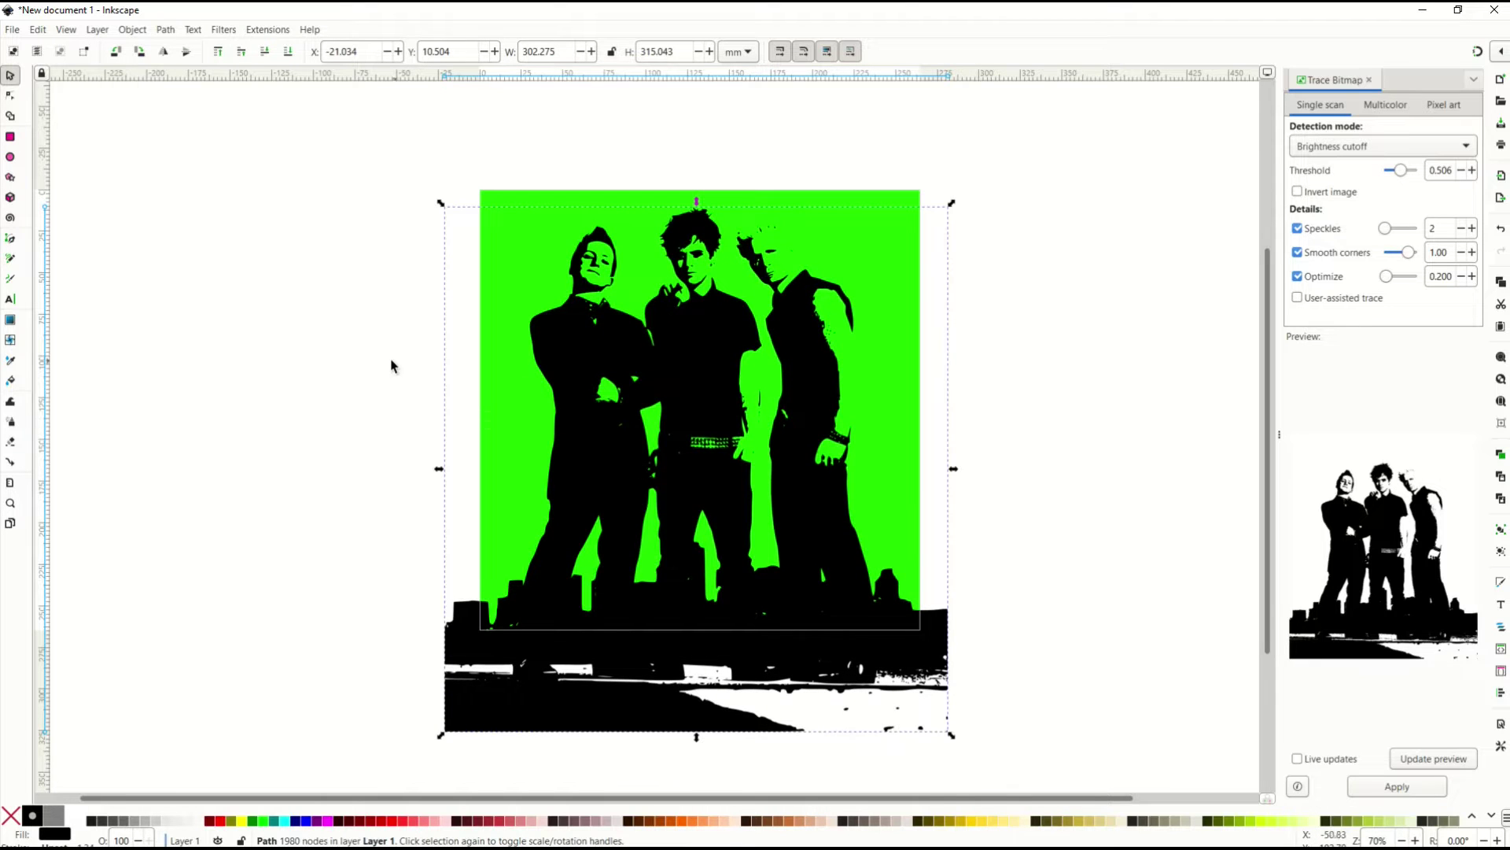
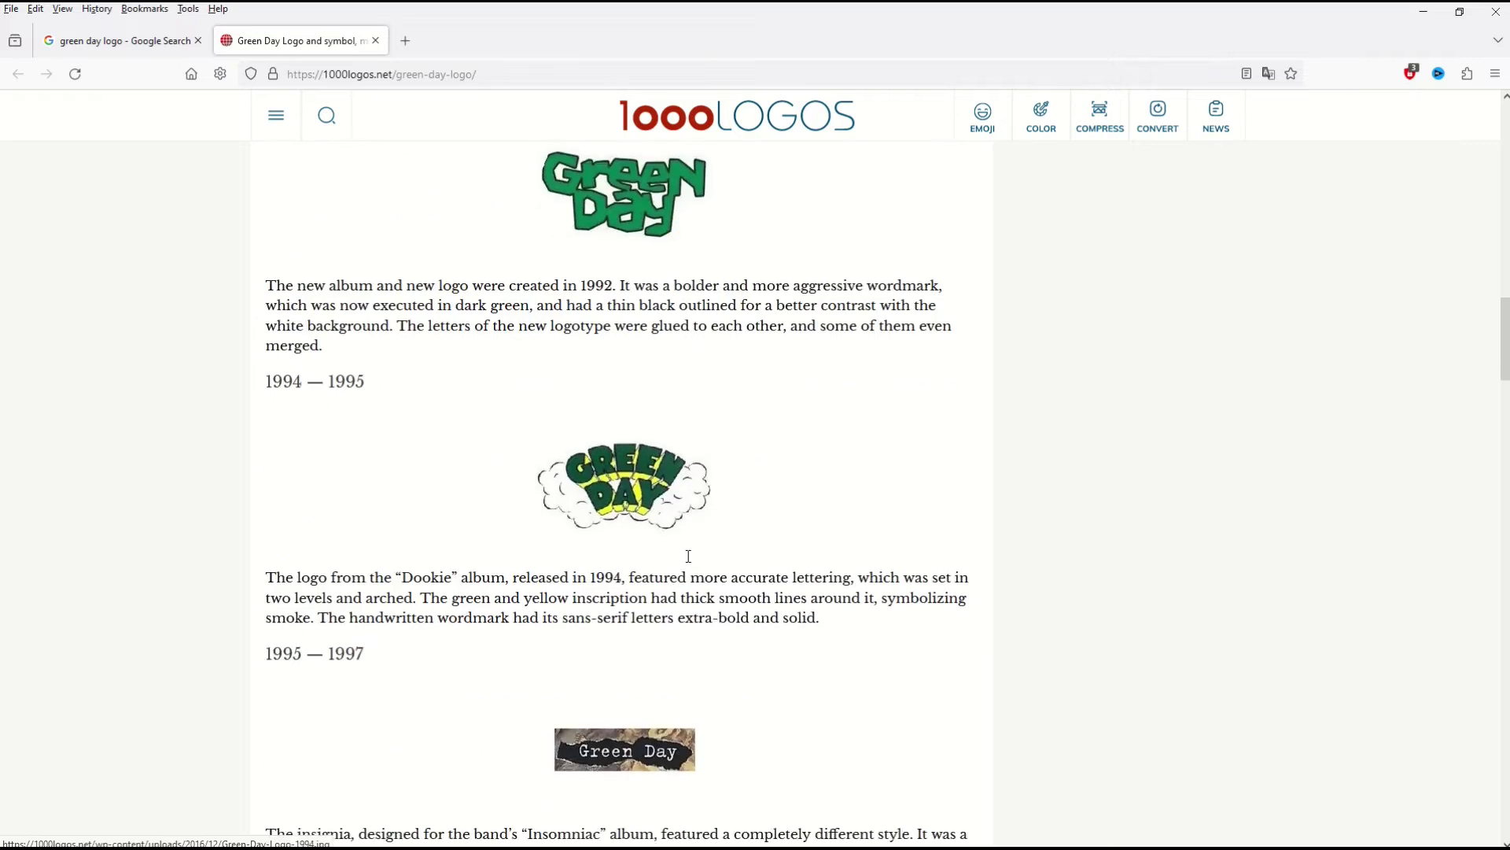
- Switch to Firefox and look through the Green Day logo history on the 1000 Logos page
scroll(684, 567, down, 9)
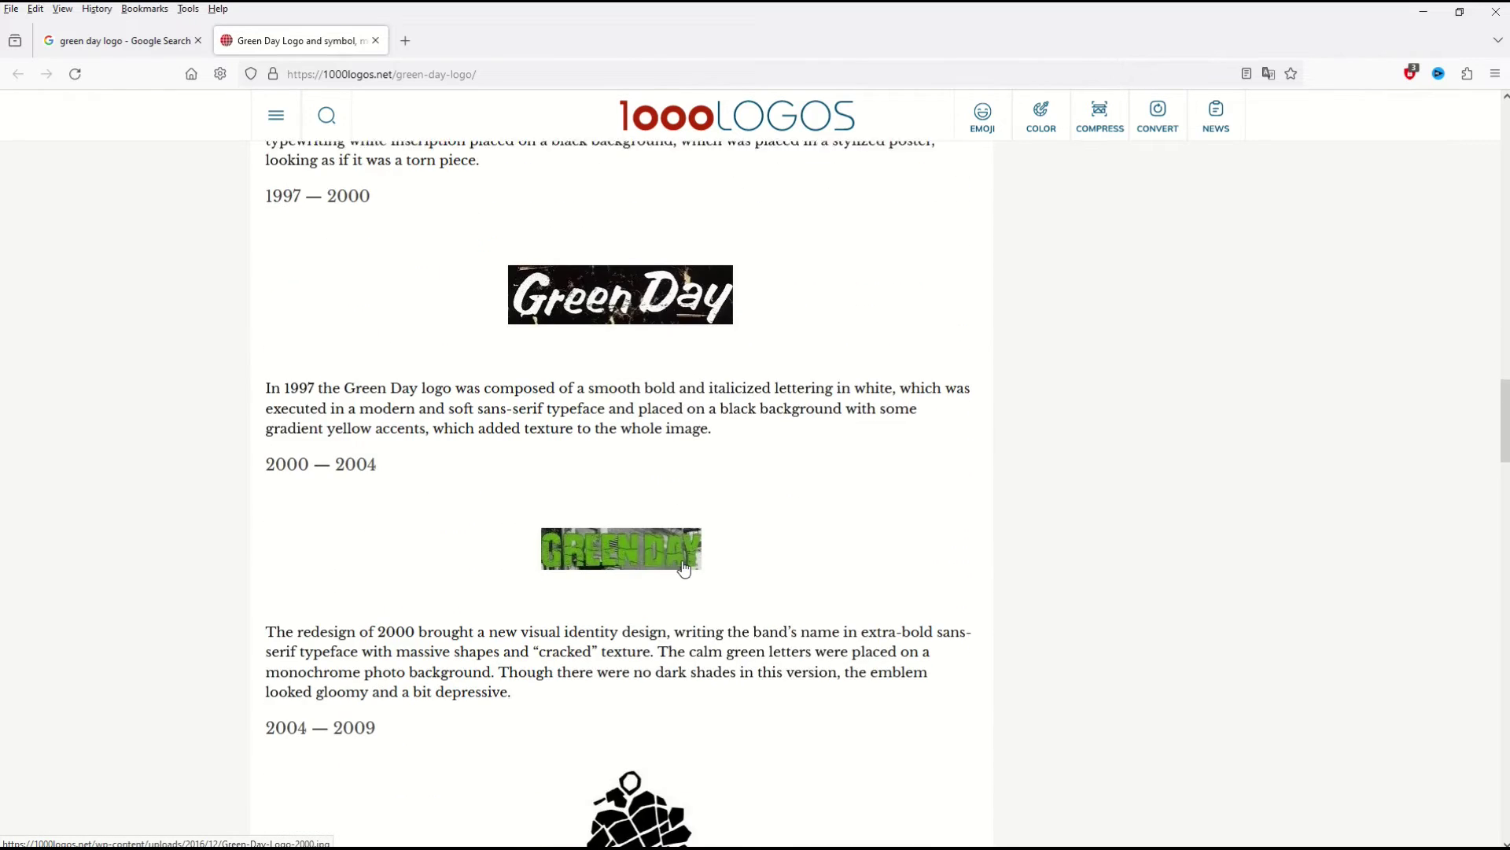
scroll(684, 567, down, 12)
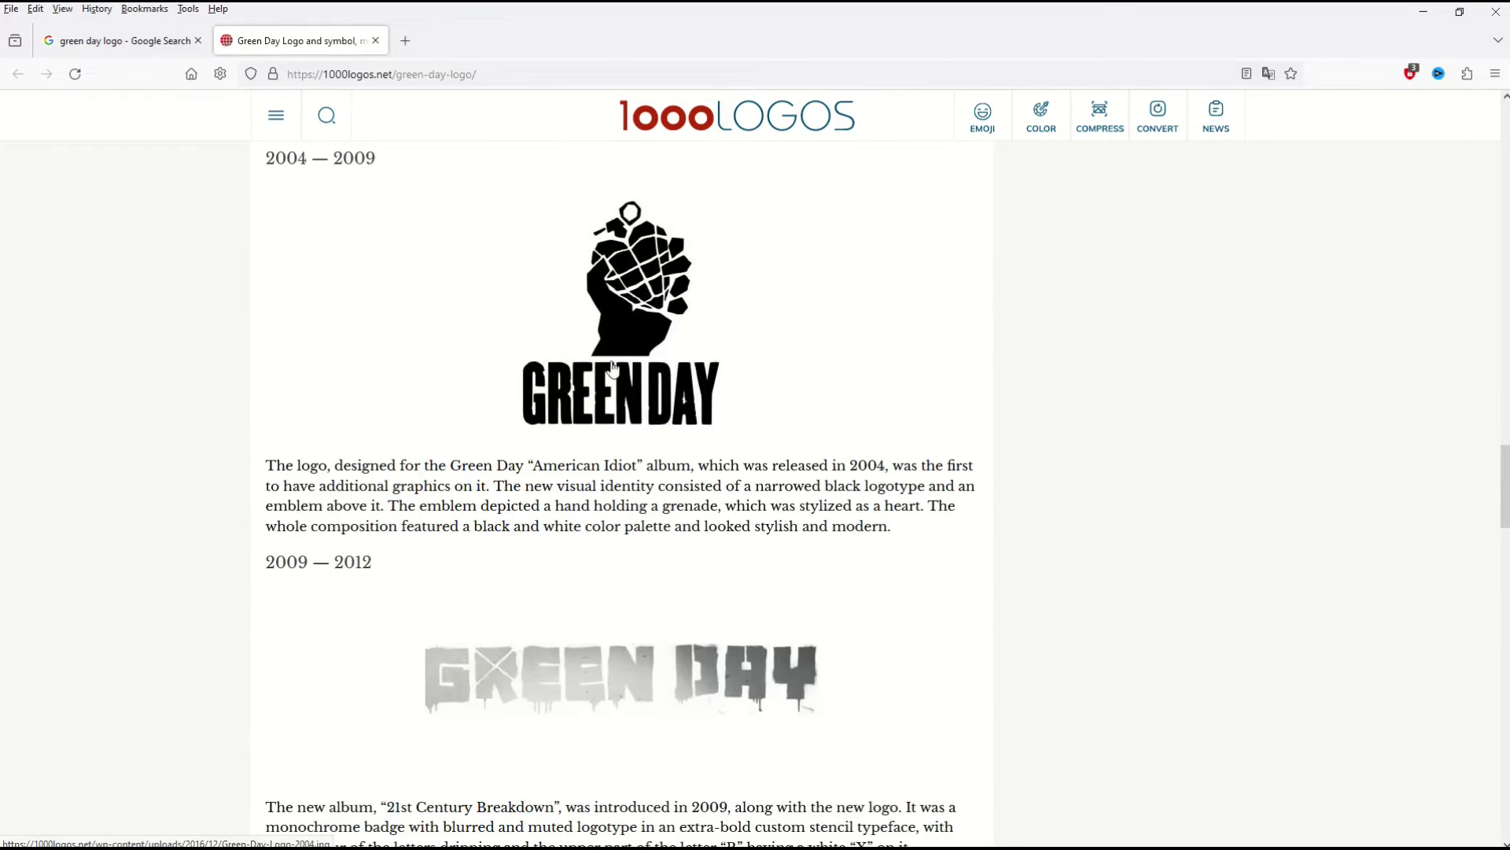
scroll(600, 441, down, 10)
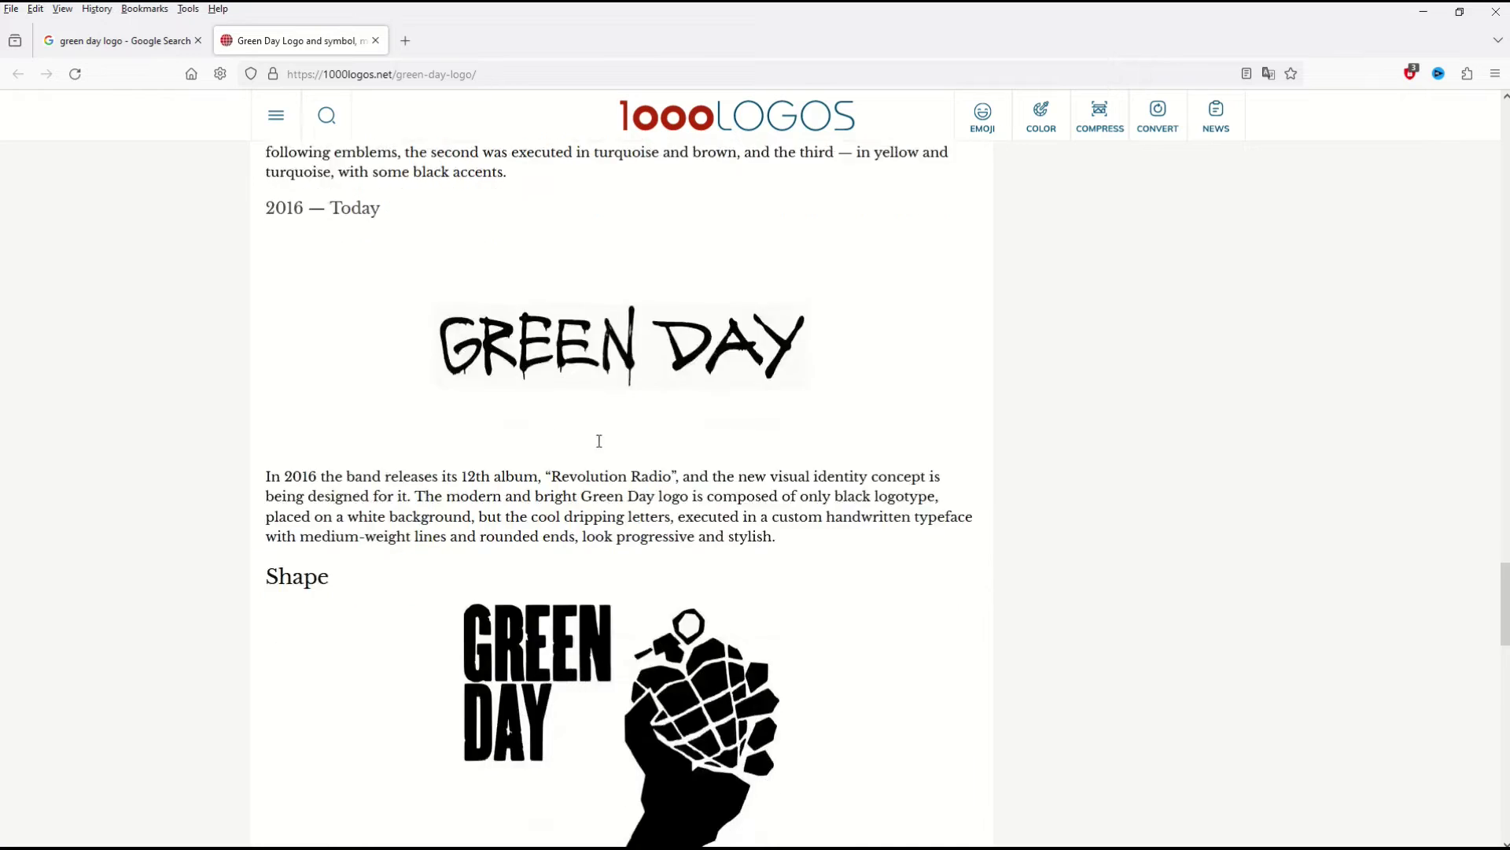
- Return to the Google search for "green day logo" and look through its image results
key(ctrl+shift+Tab)
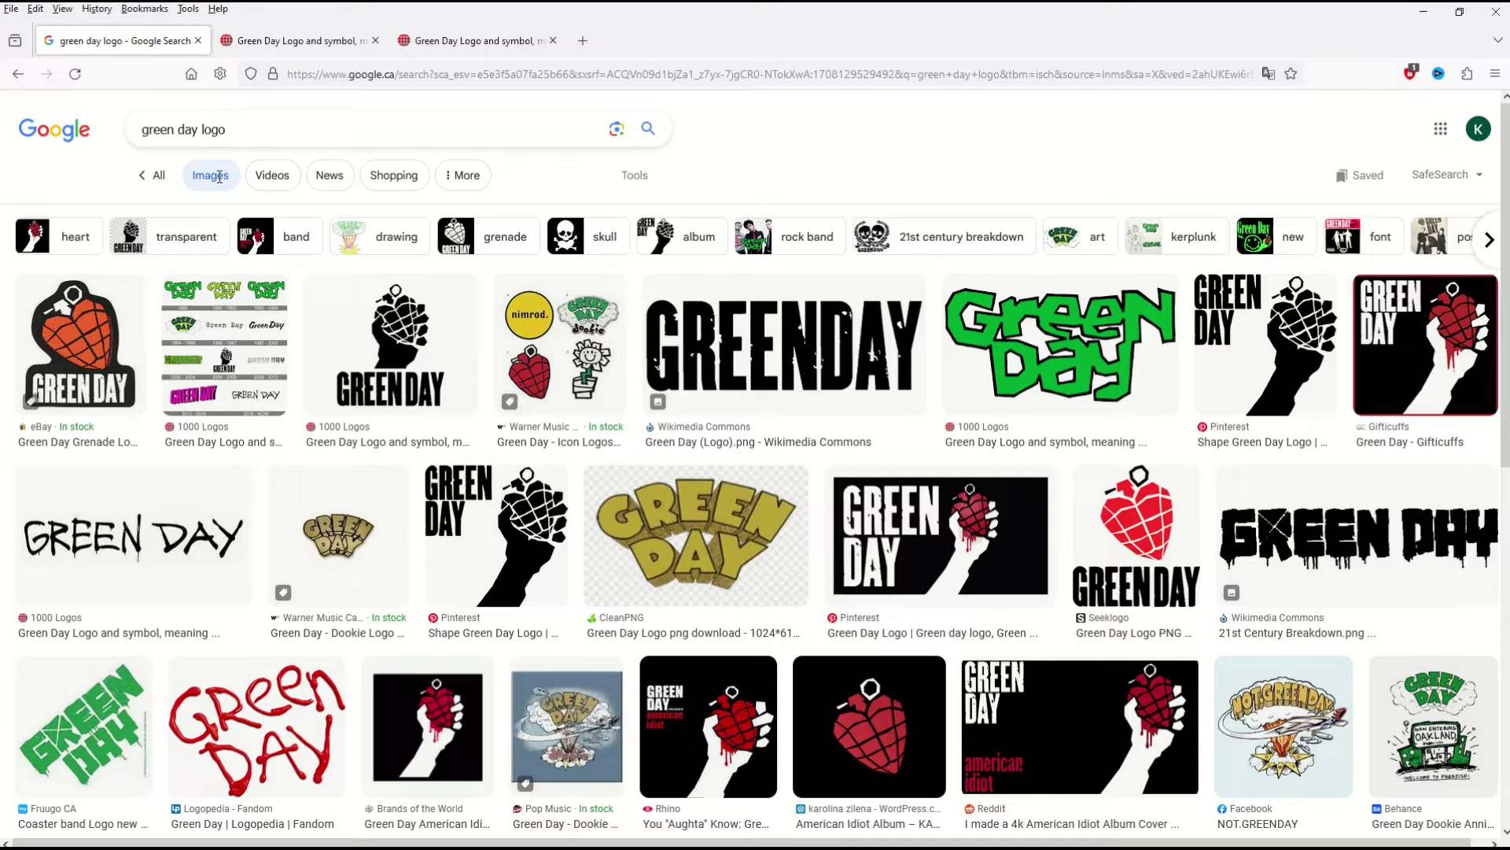
click(157, 176)
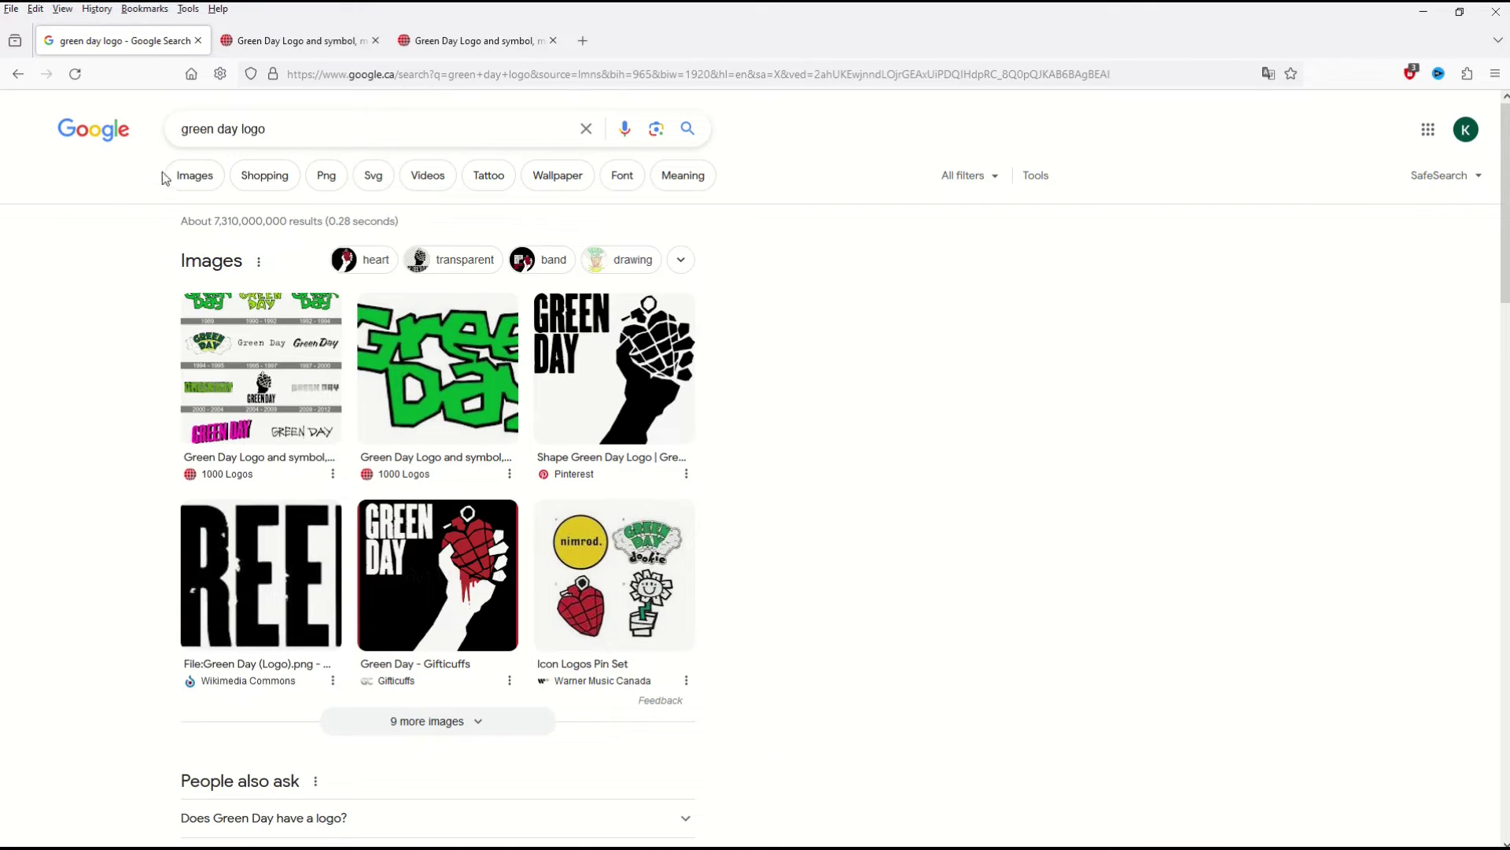
click(199, 181)
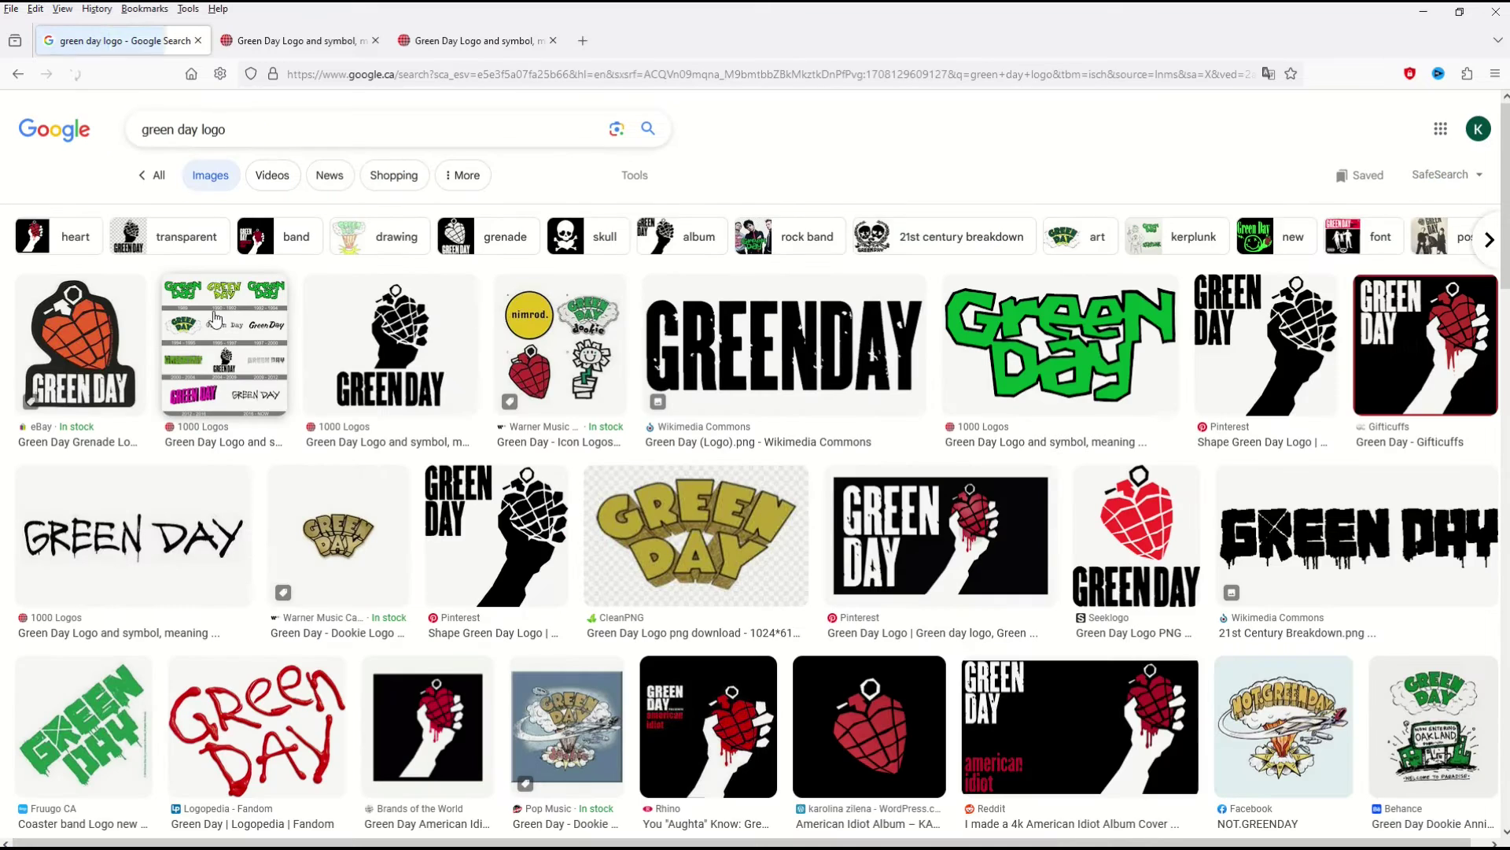
scroll(1062, 397, down, 7)
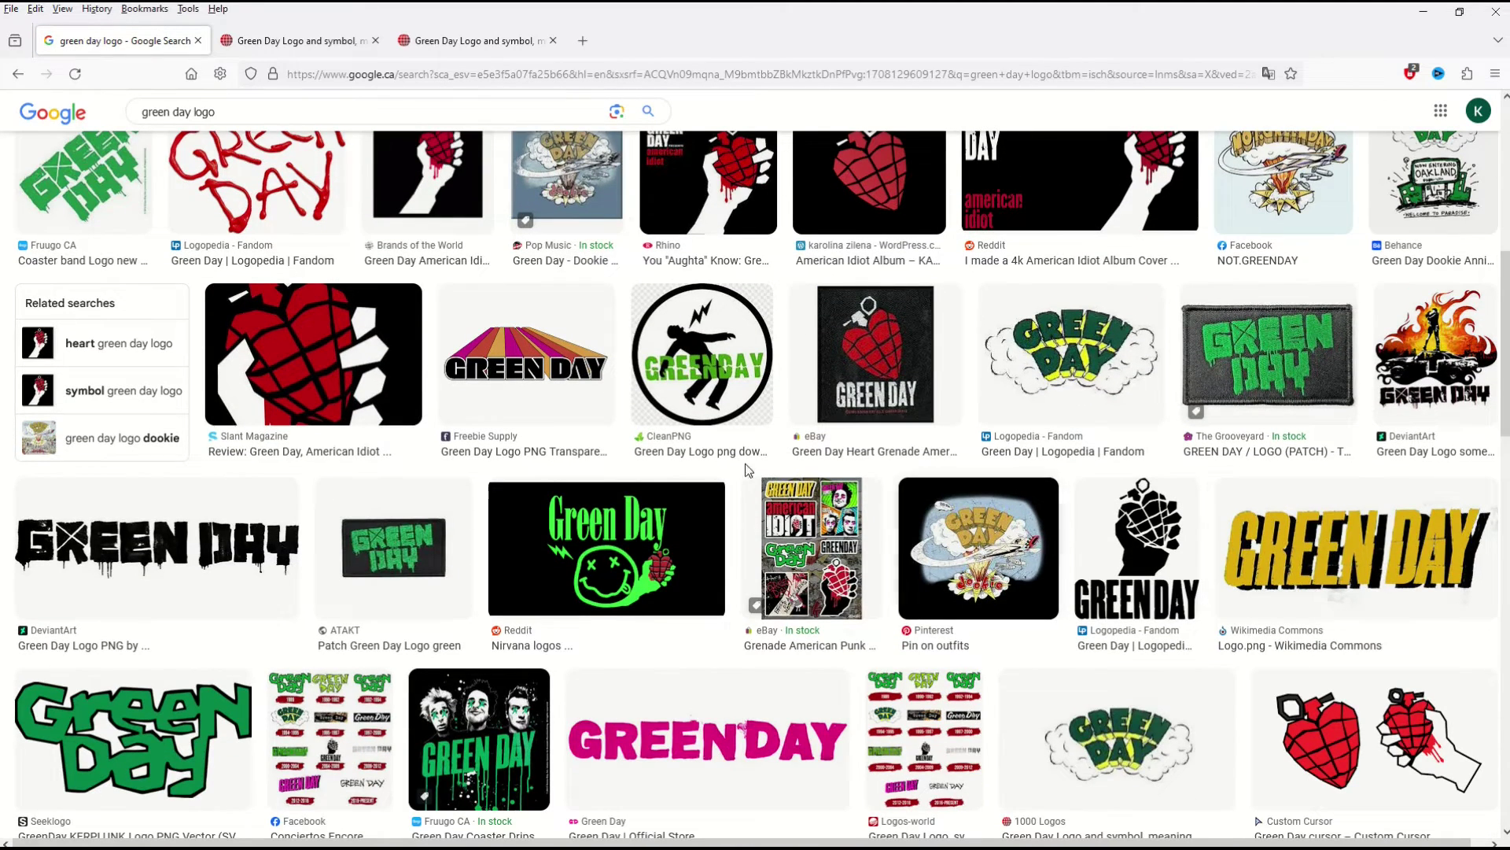
scroll(216, 376, up, 2)
scroll(217, 376, down, 2)
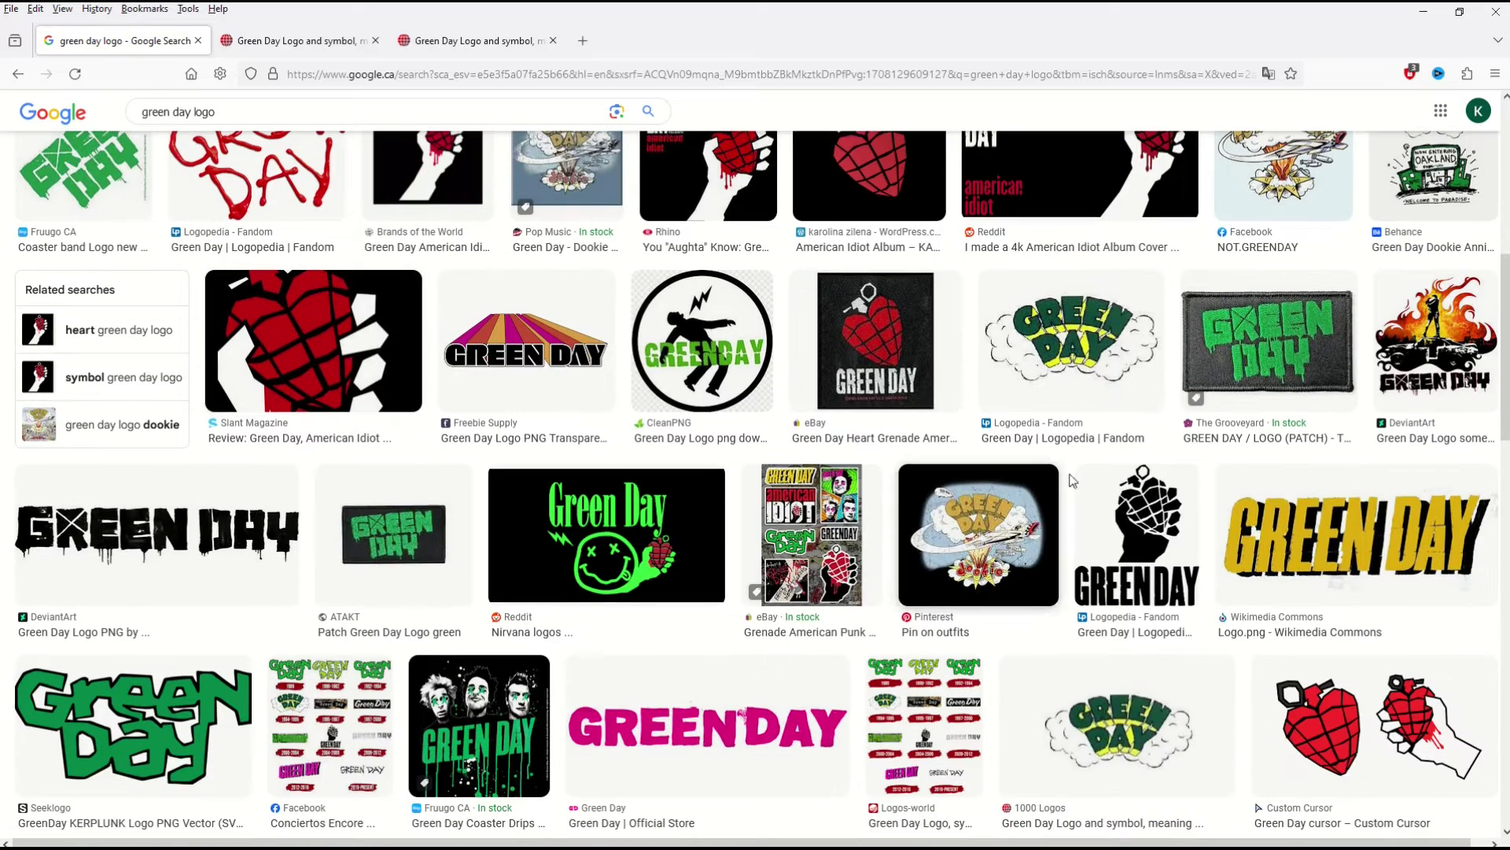
- Open the magenta slanted Green Day logo from PNGitem and download it as a PNG file
click(1365, 550)
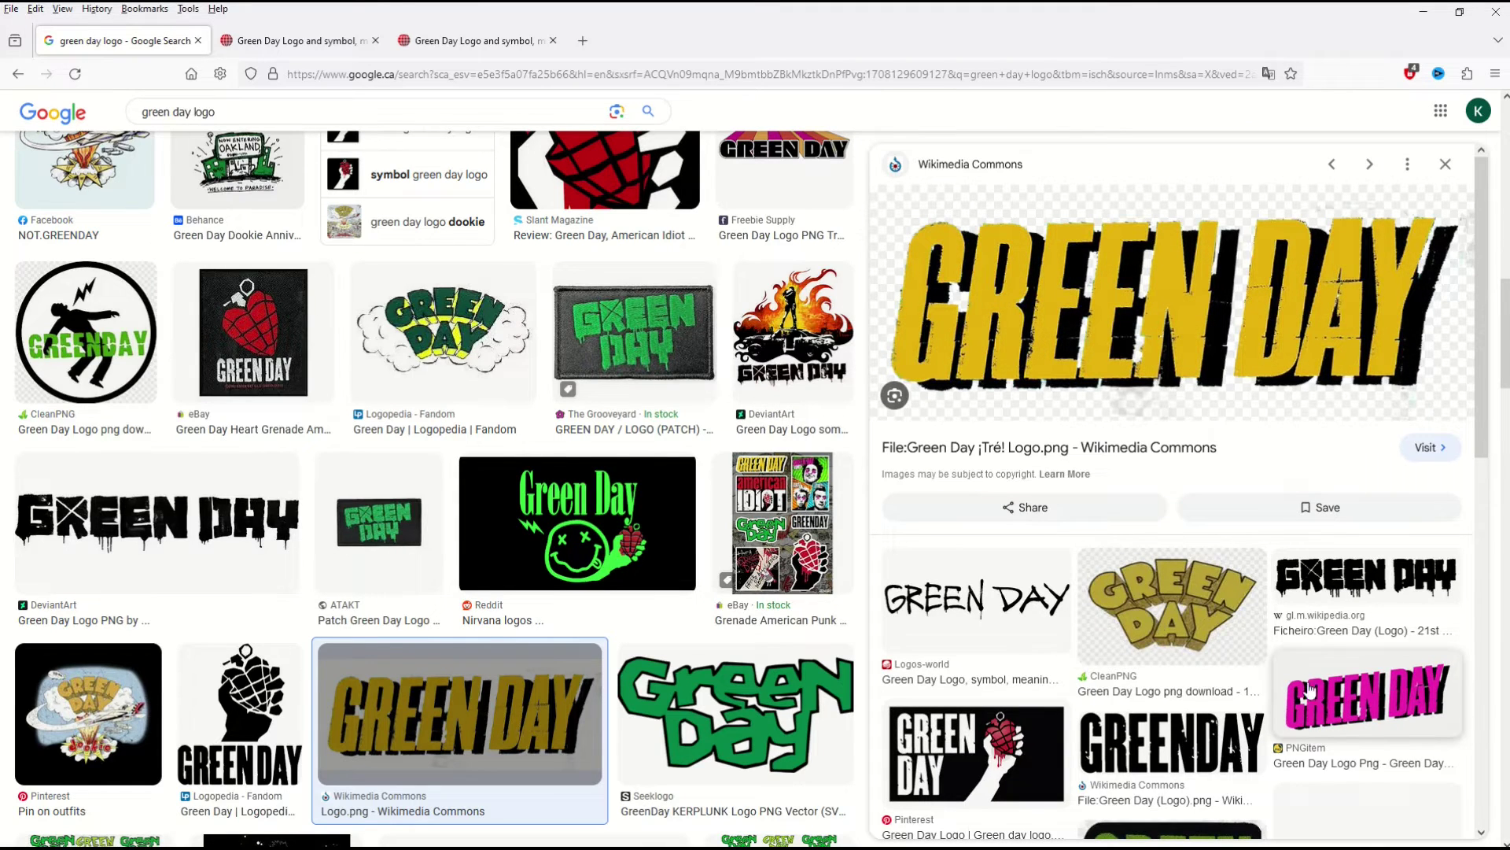
click(1338, 710)
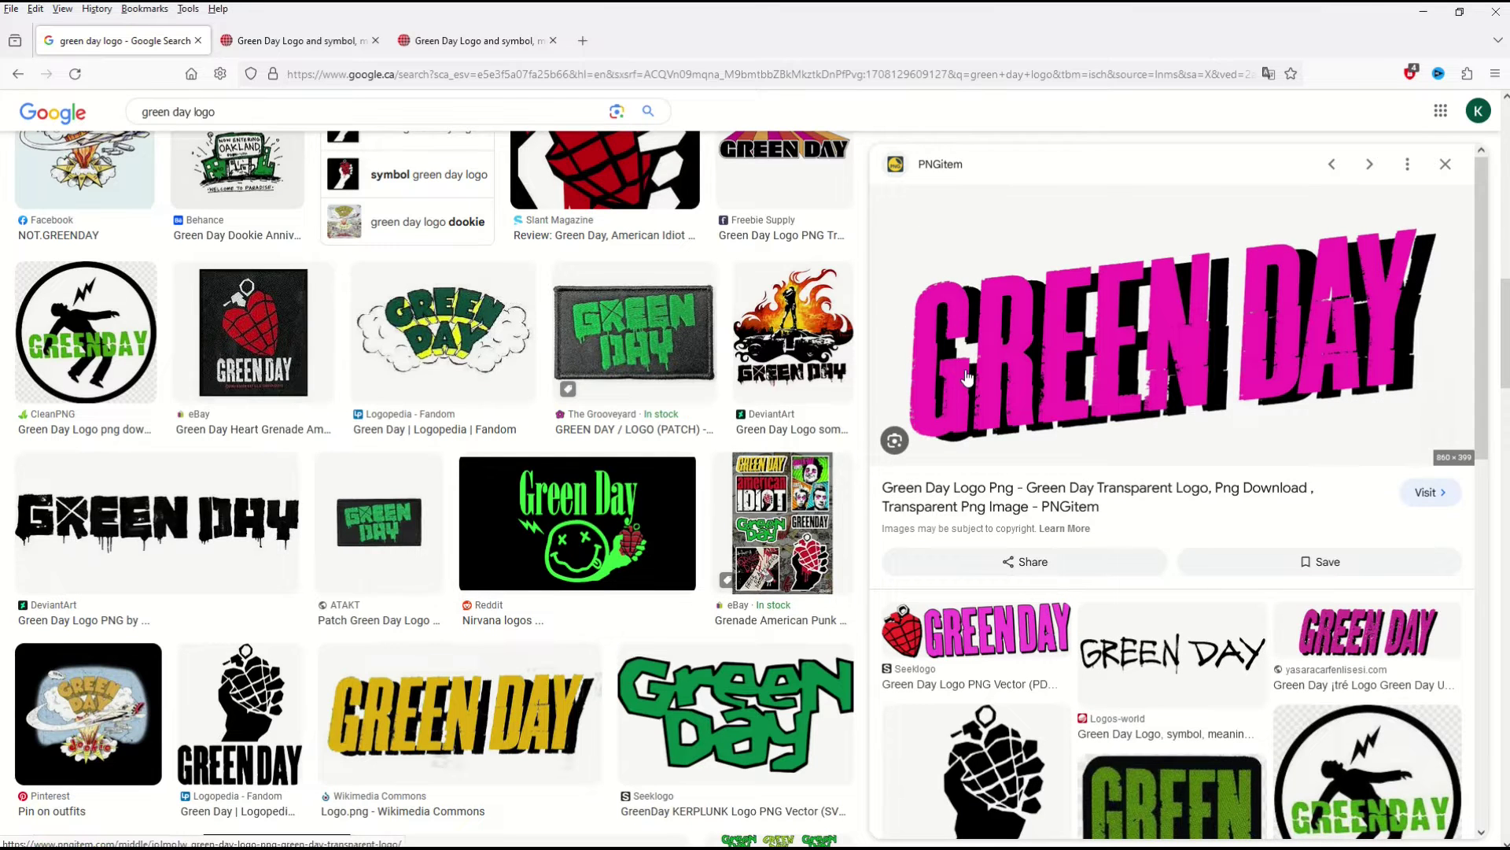
click(901, 371)
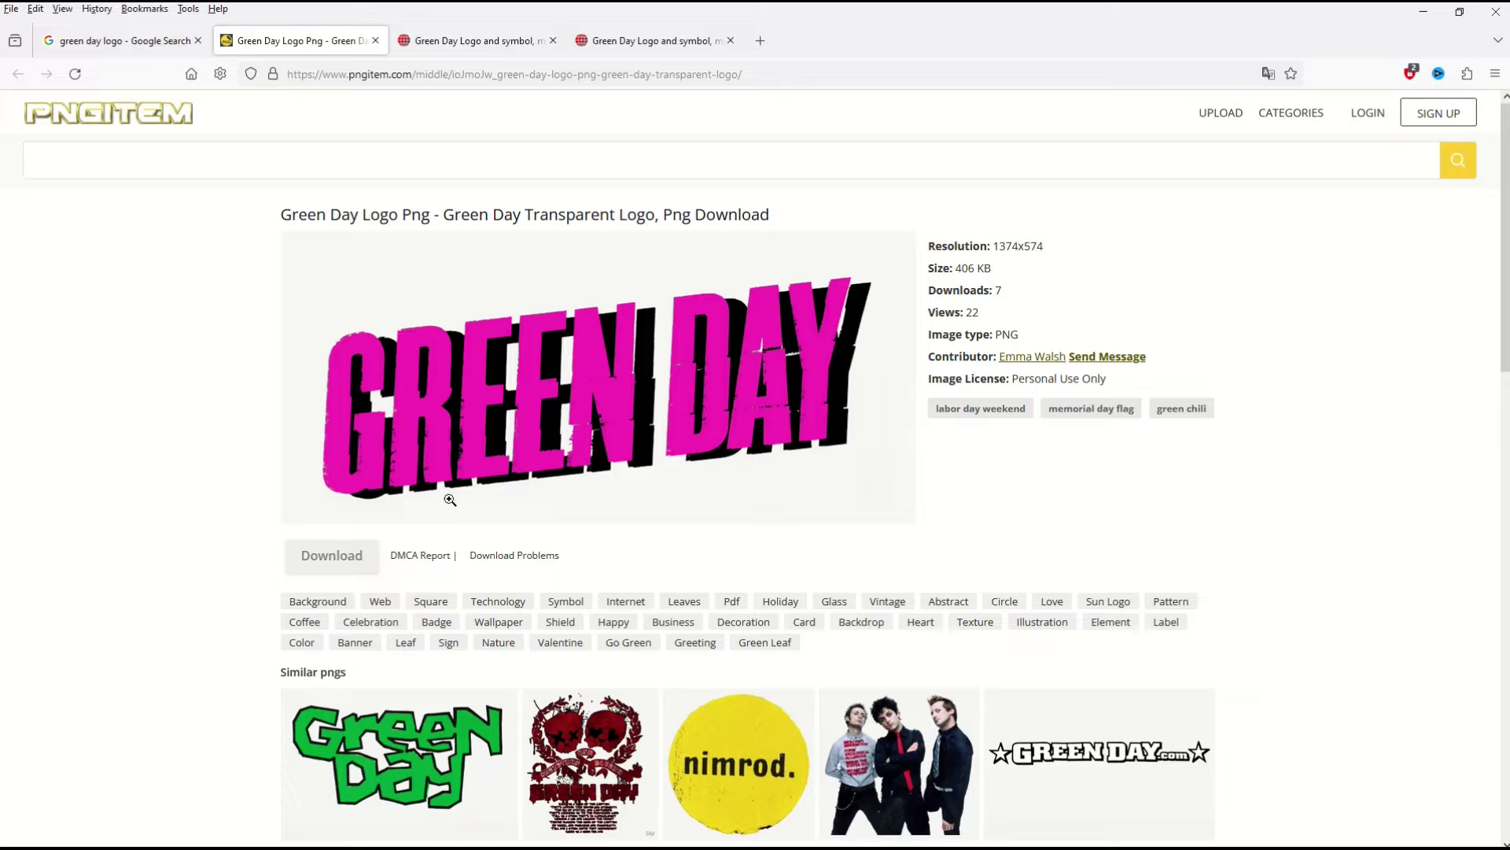
click(319, 561)
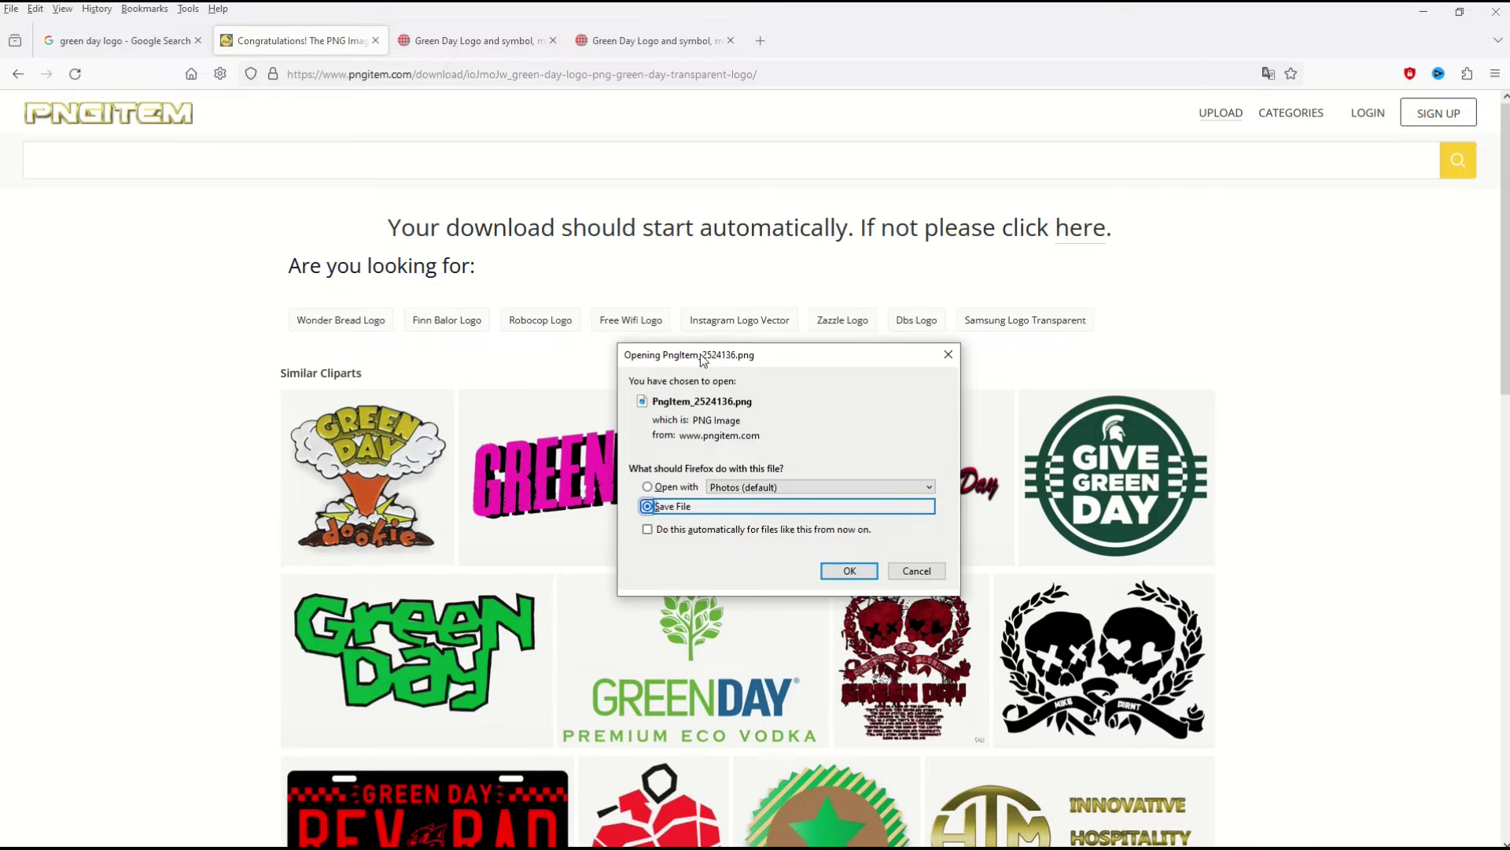
drag(706, 360, 443, 275)
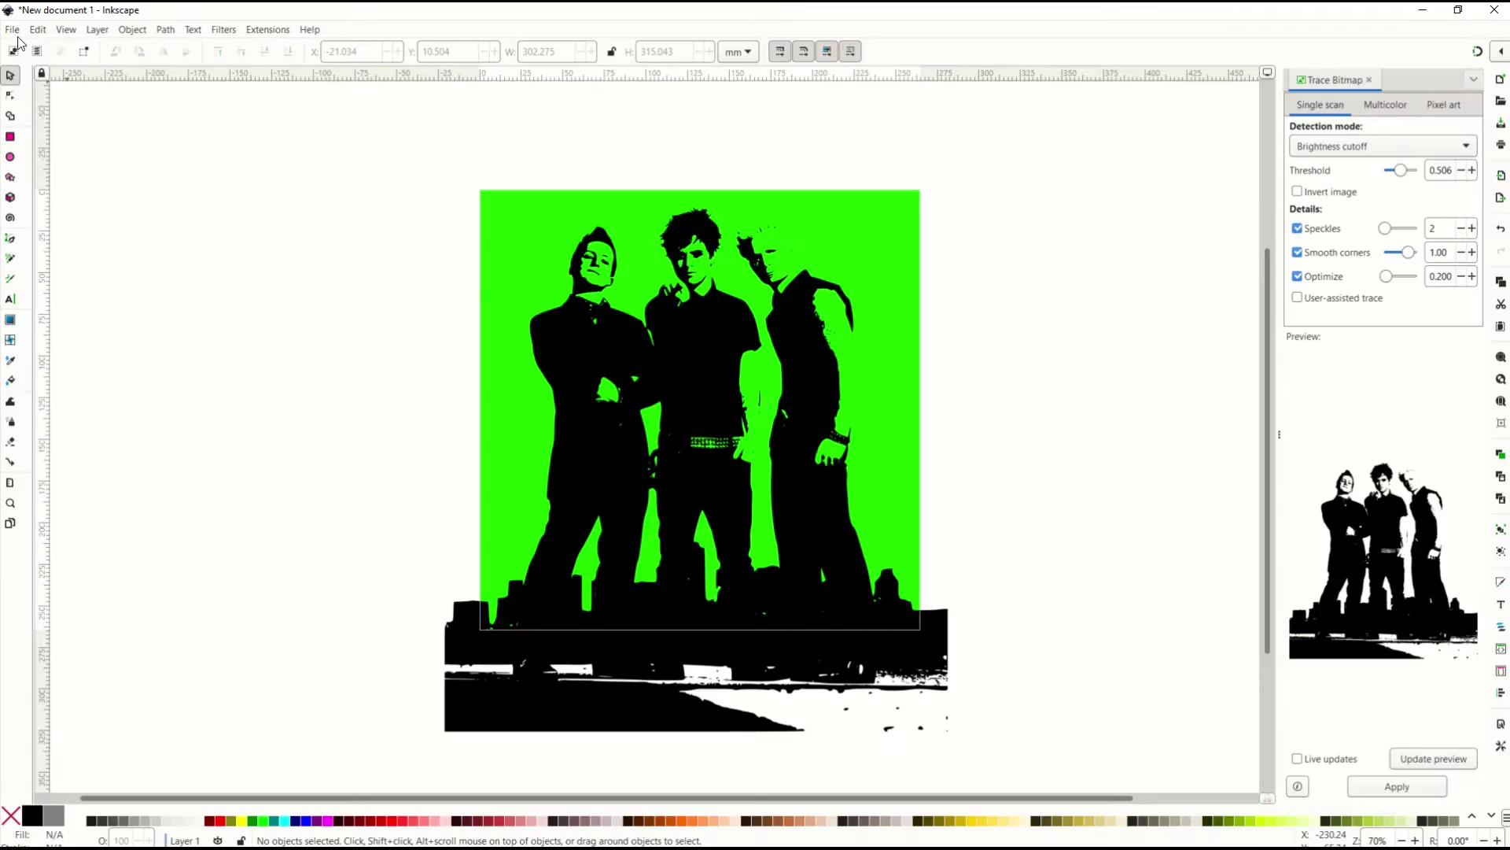
- Switch to Inkscape and import the downloaded logo PNG as an embedded image with DPI from file and smooth rendering
click(13, 32)
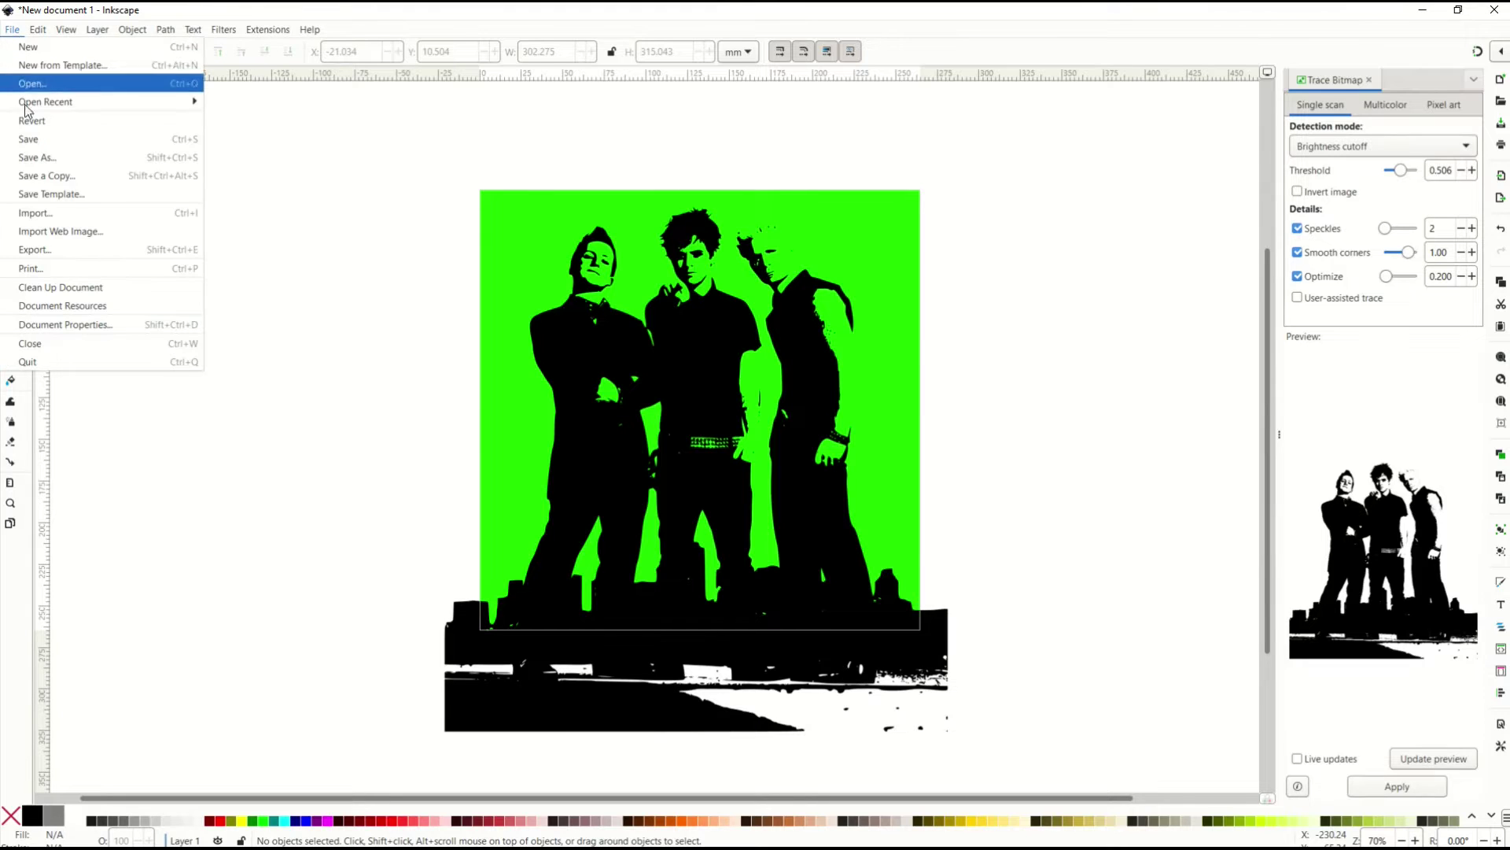
click(49, 218)
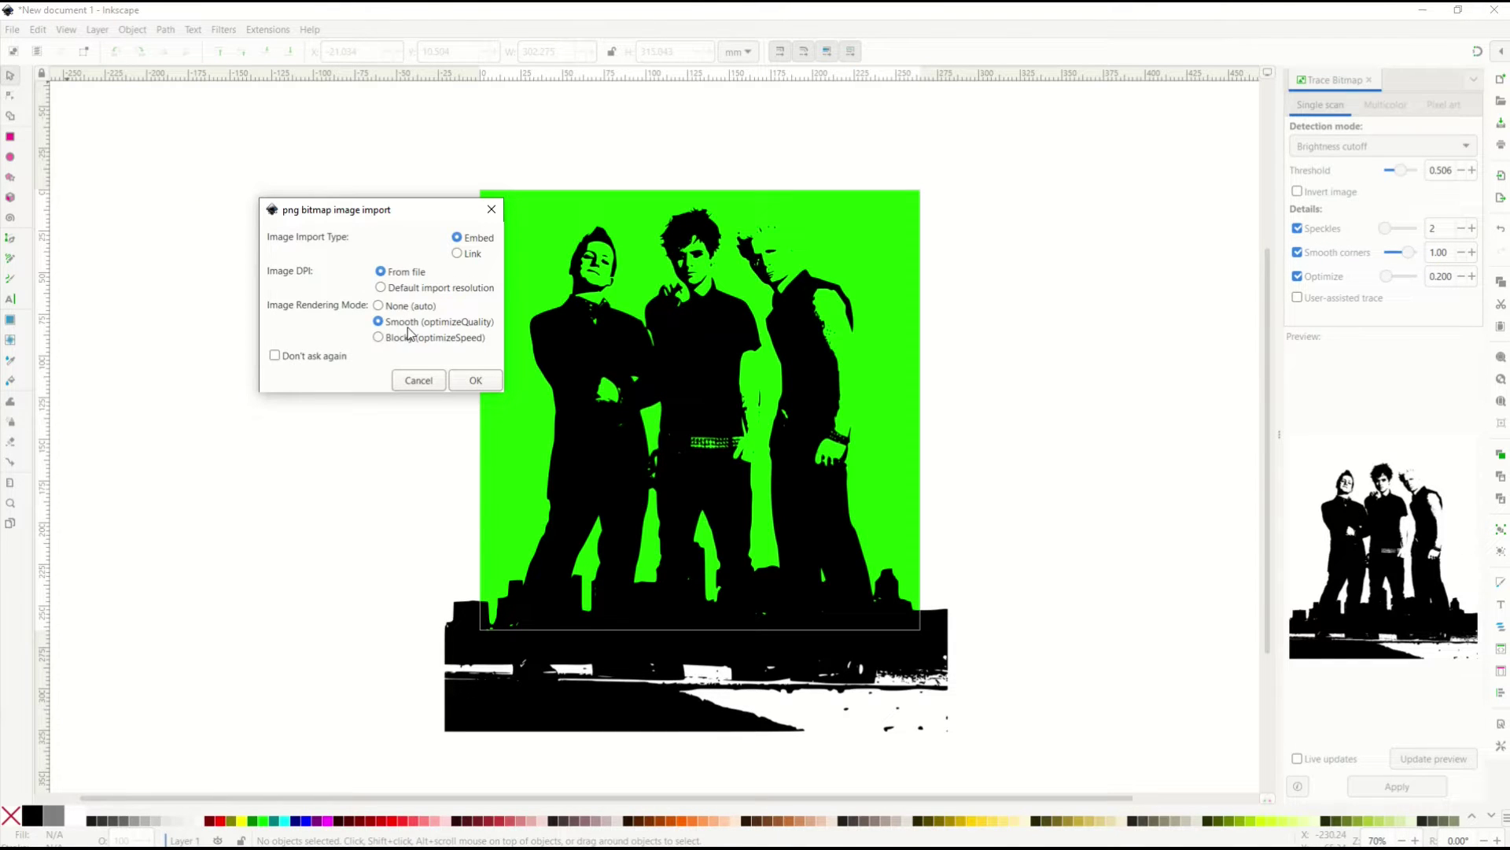
click(476, 381)
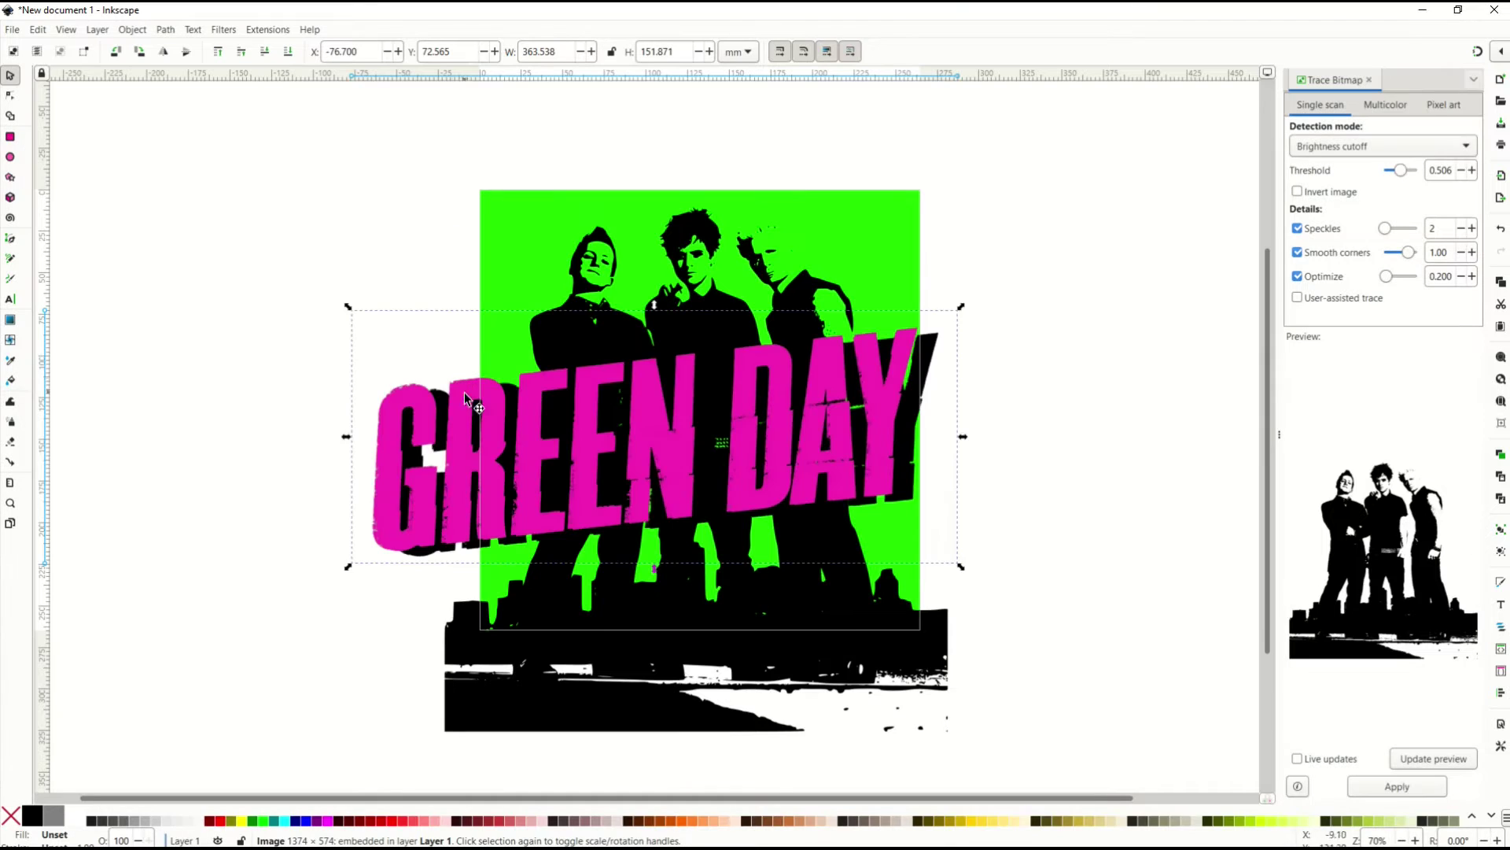
- Scale the Green Day logo proportionally to about 260 × 109 mm and position it across the band's waists and legs
mouse_move(479, 416)
mouse_down()
mouse_move(494, 402)
mouse_move(479, 388)
mouse_up()
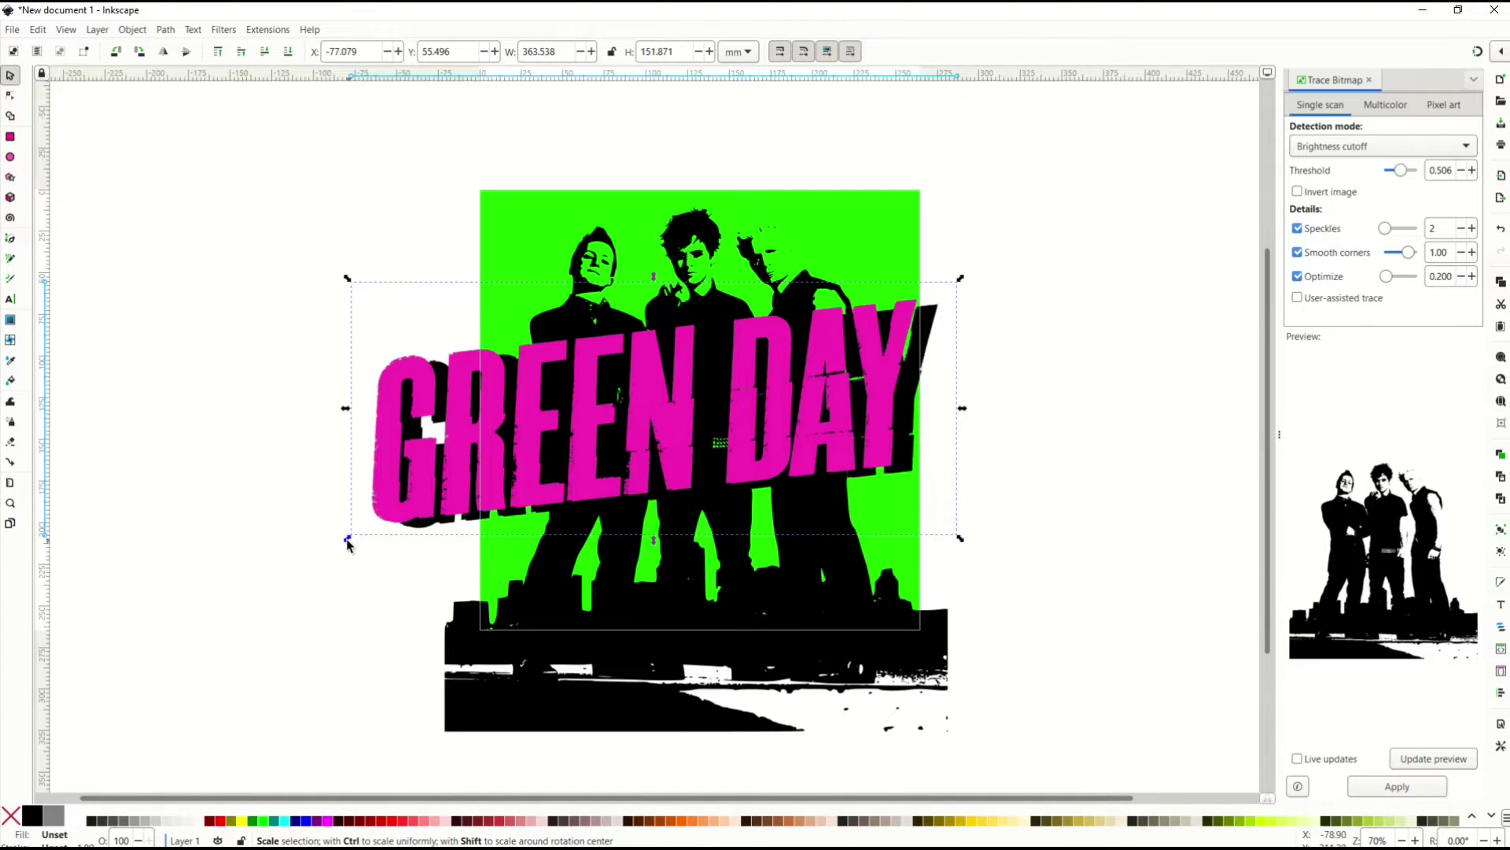
click(419, 509)
click(299, 395)
click(401, 454)
drag(348, 545, 513, 474)
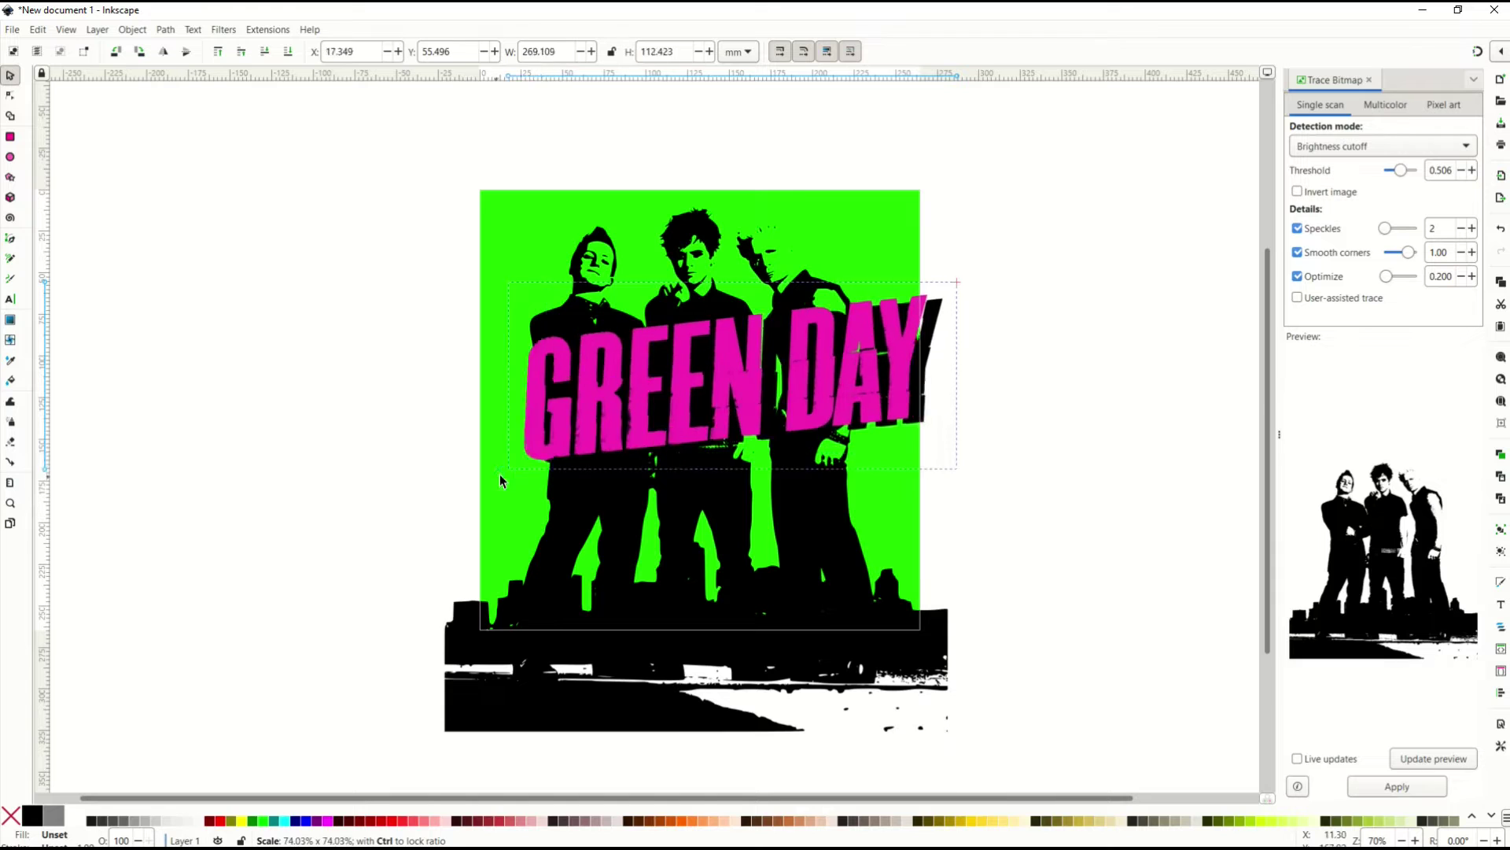
key(ctrl+z)
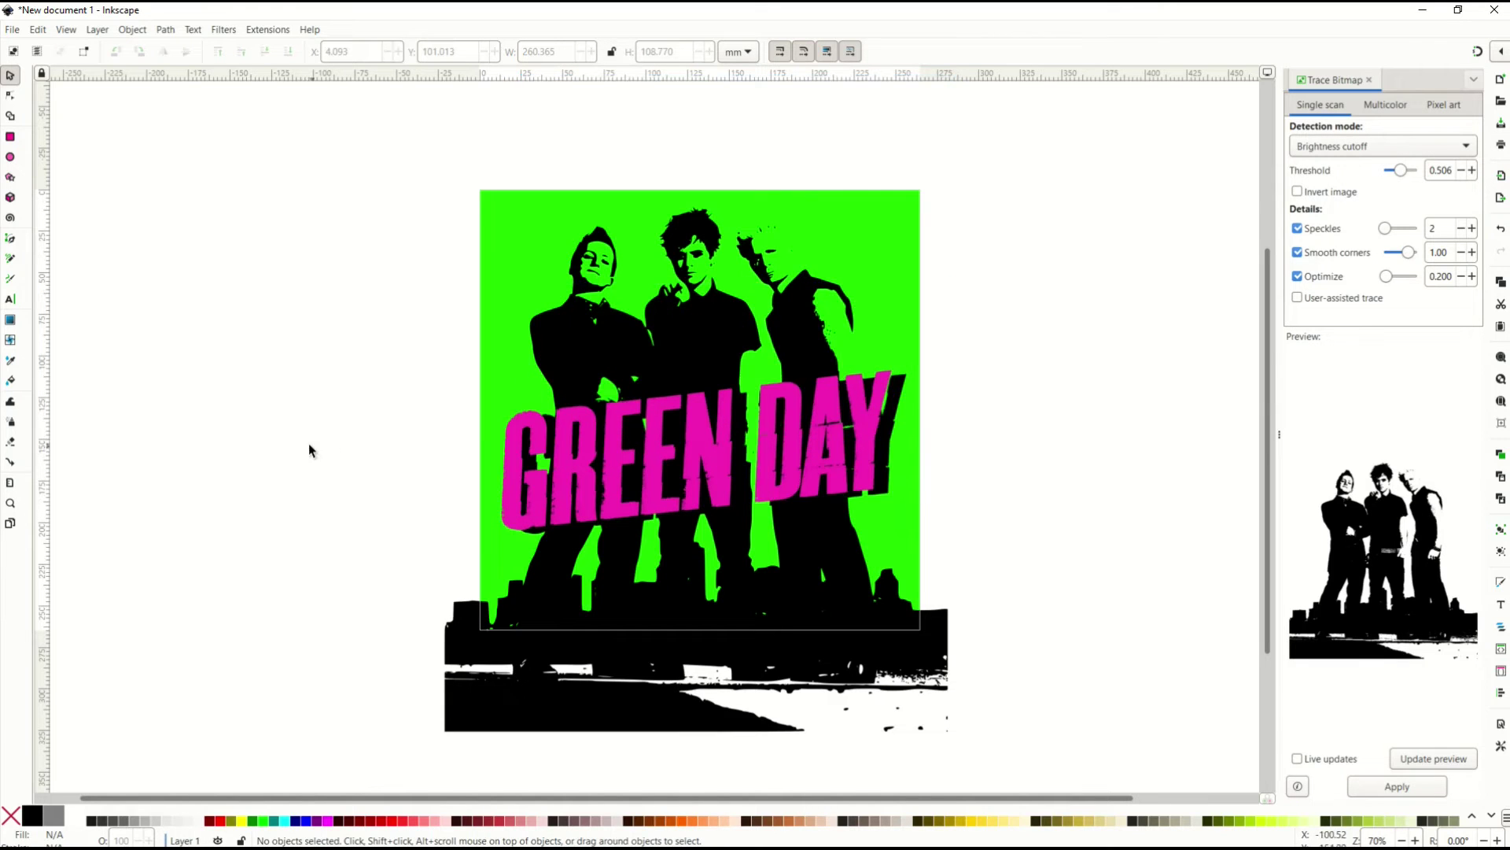
- Add the flowed text "VOL 1" in a frame below the logo and fill it white
click(10, 300)
drag(540, 543, 887, 617)
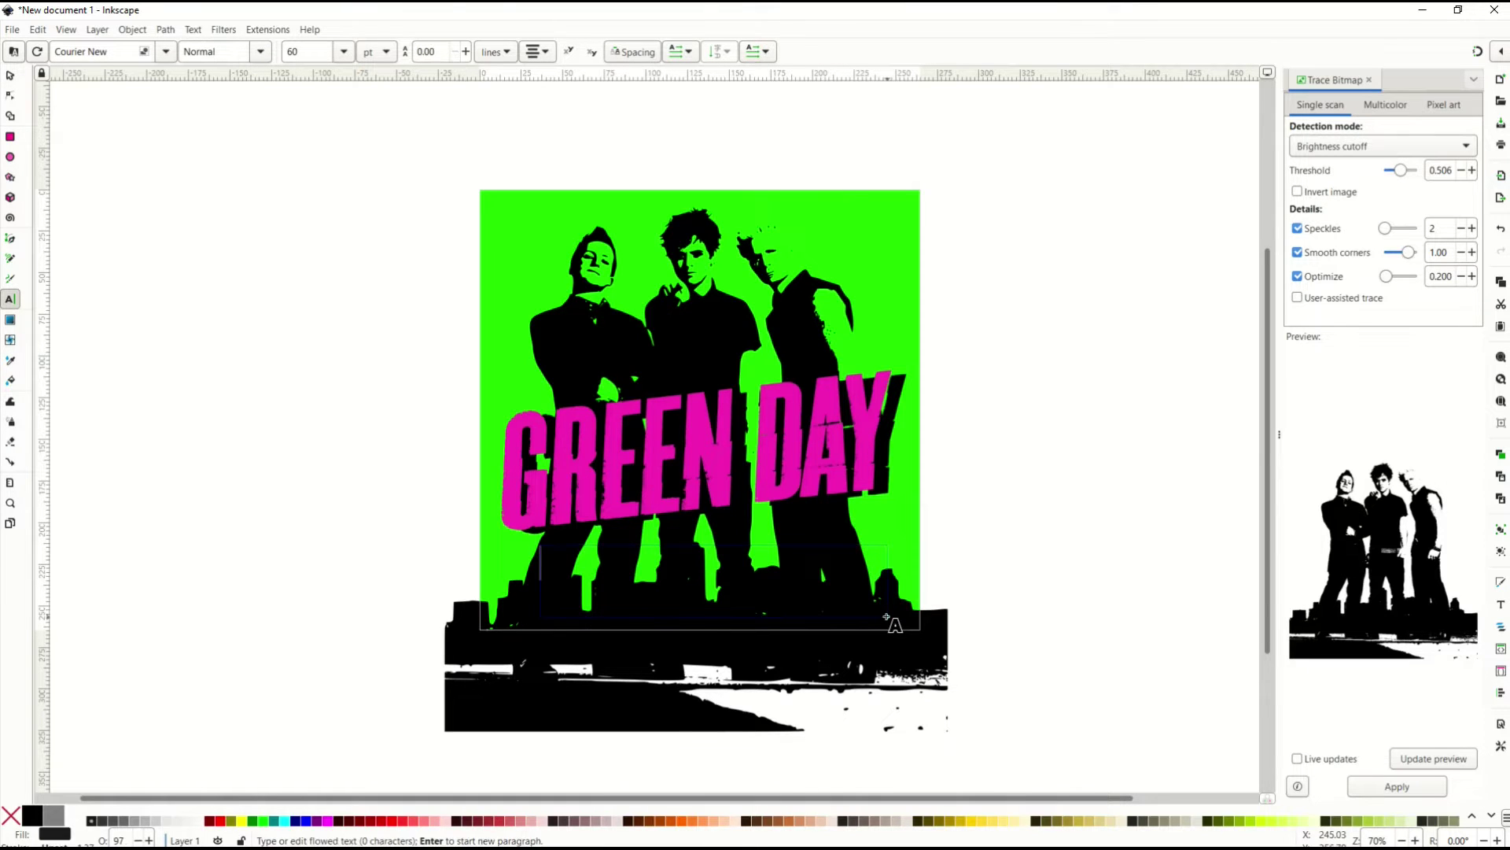
text(VOL)
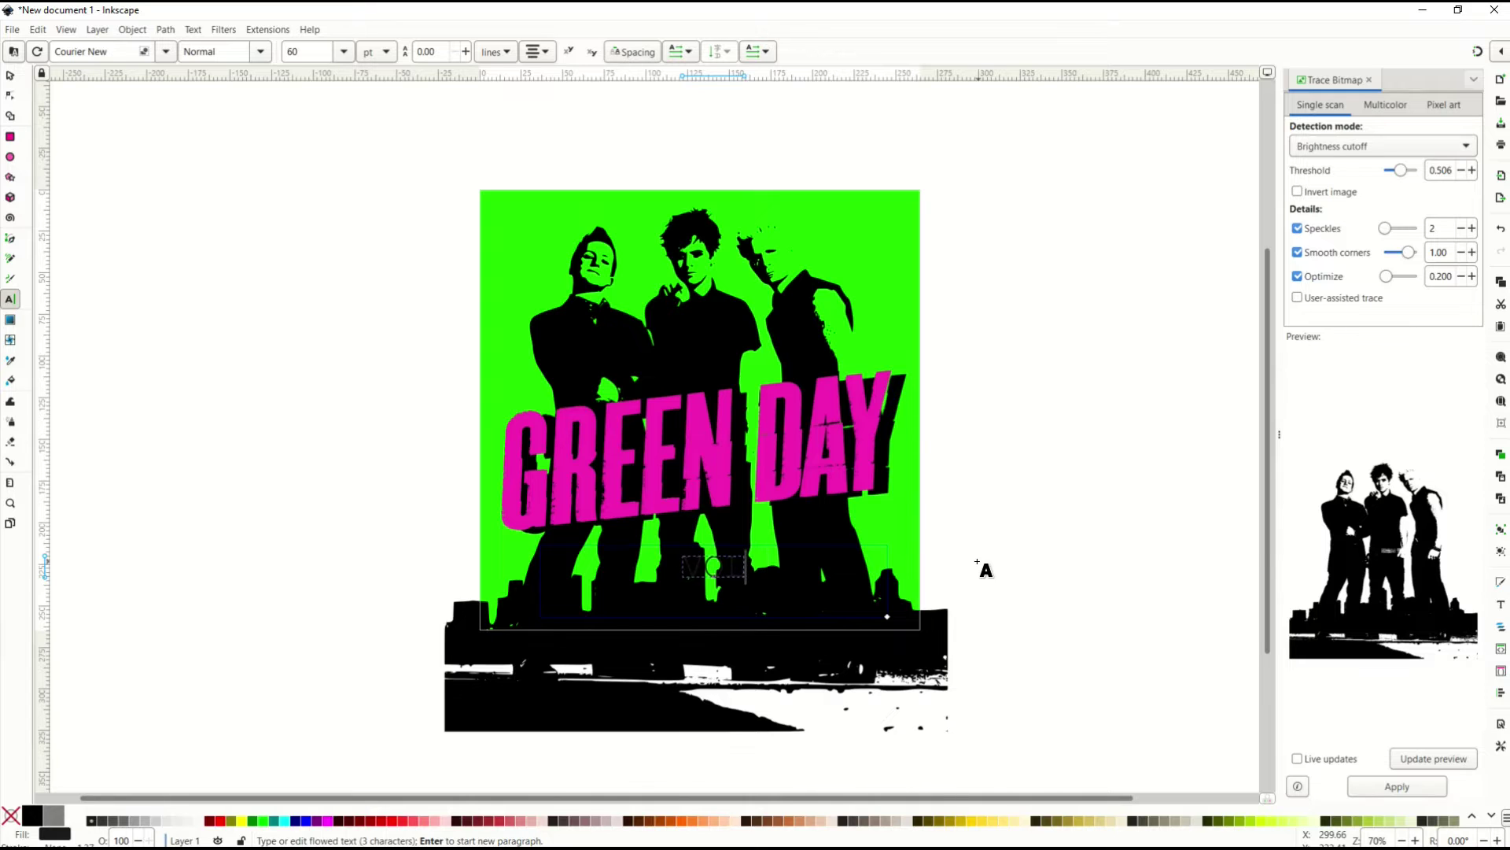
text( 1)
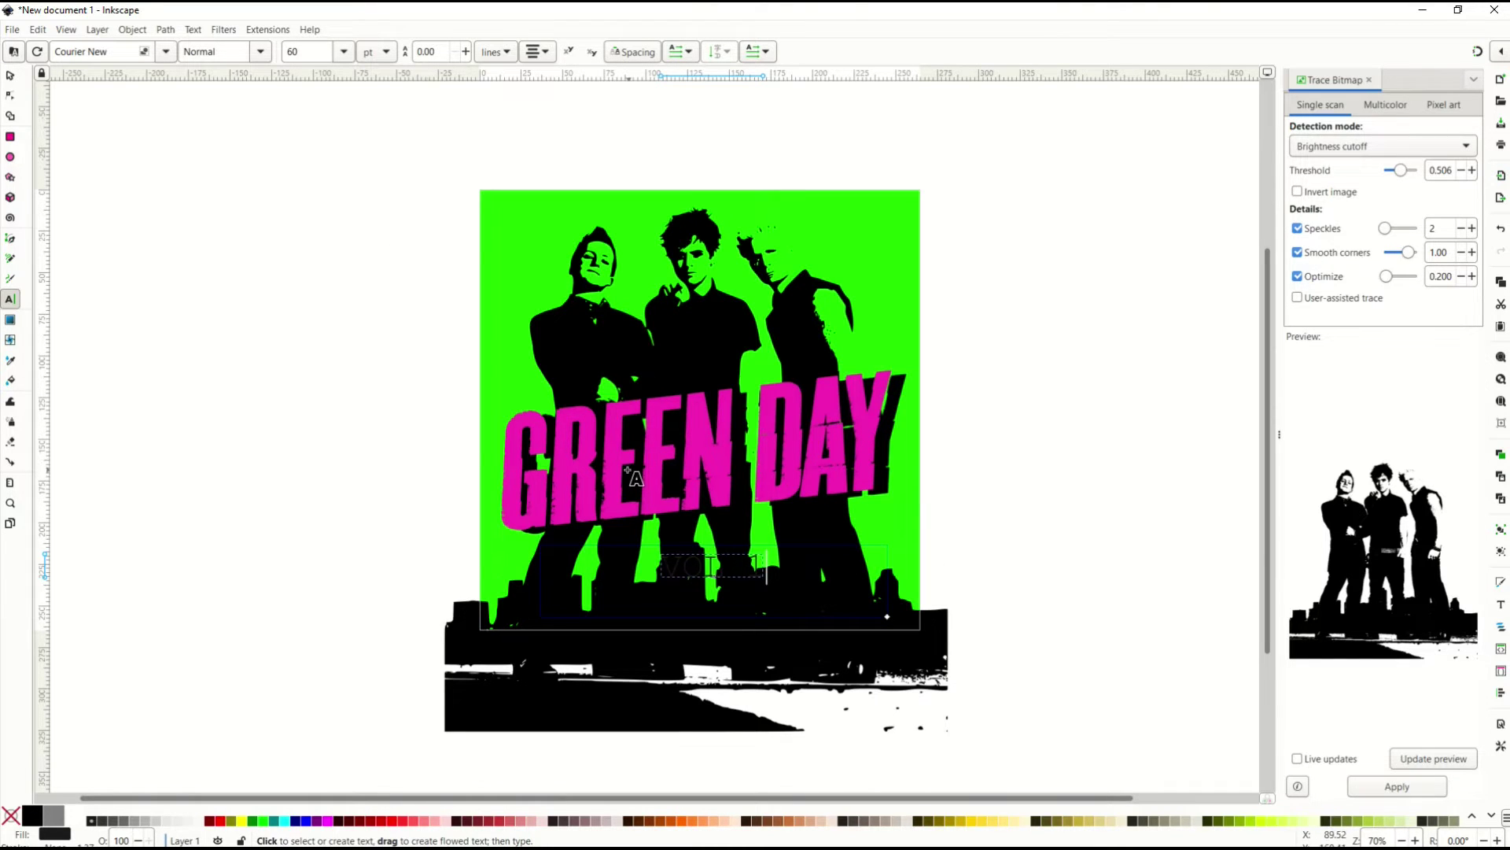
key(ctrl+a)
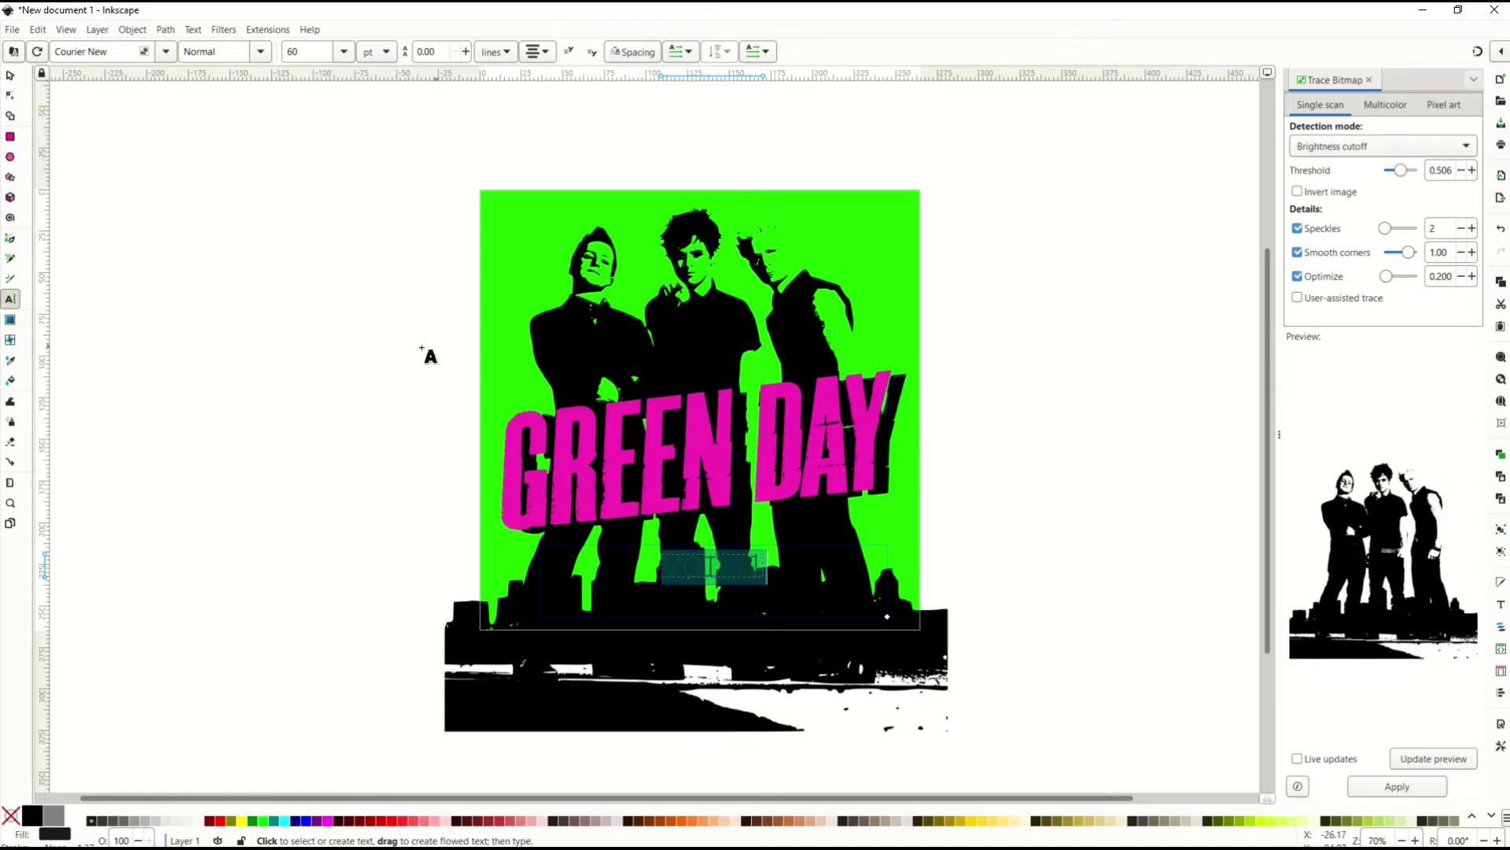
click(201, 827)
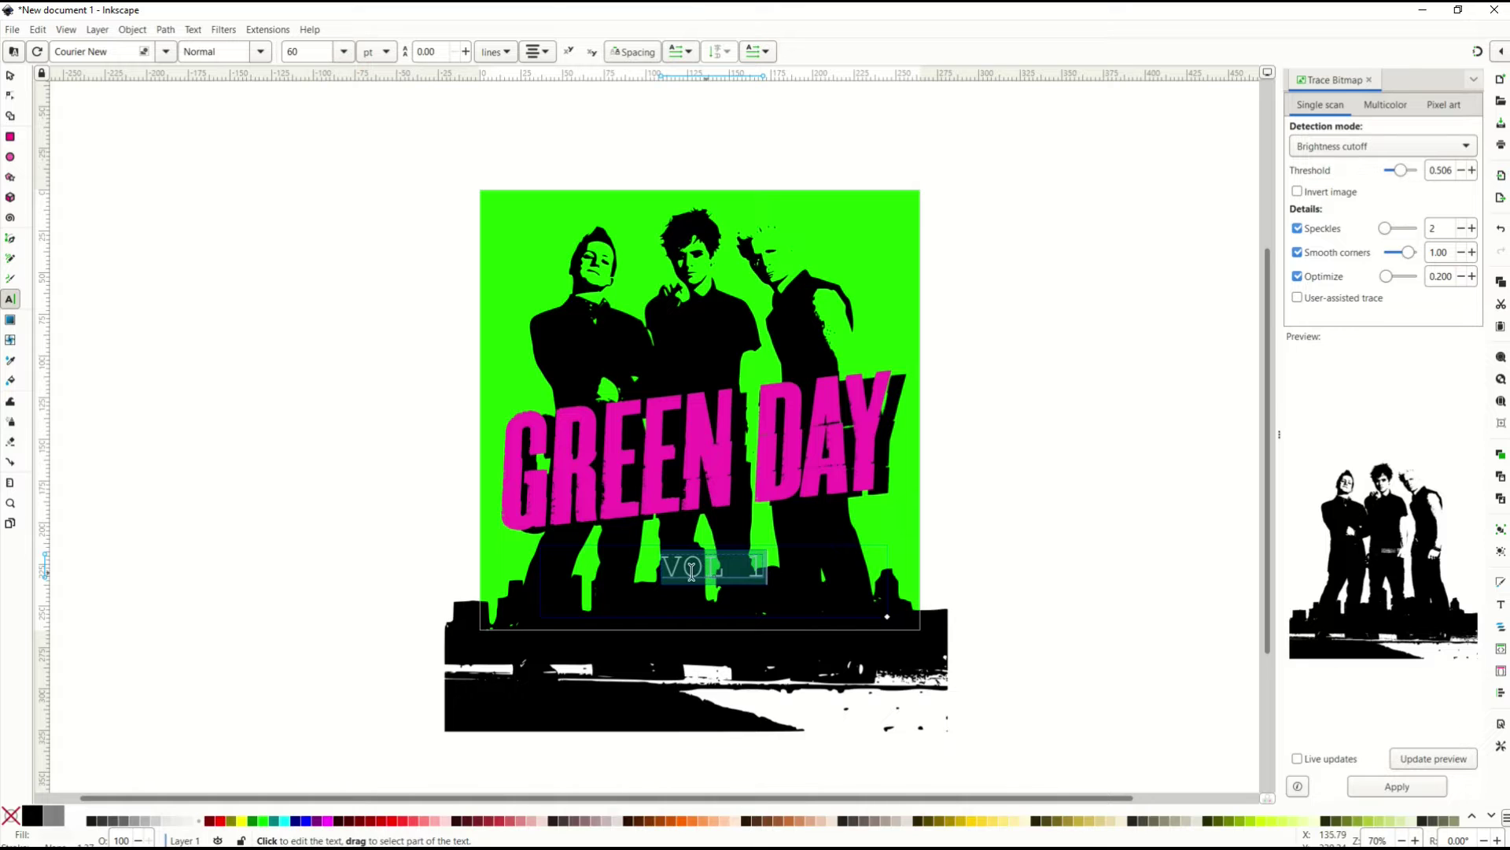
- Set the "VOL 1" font size to 144 pt and enlarge its text frame to fit the lettering
click(343, 51)
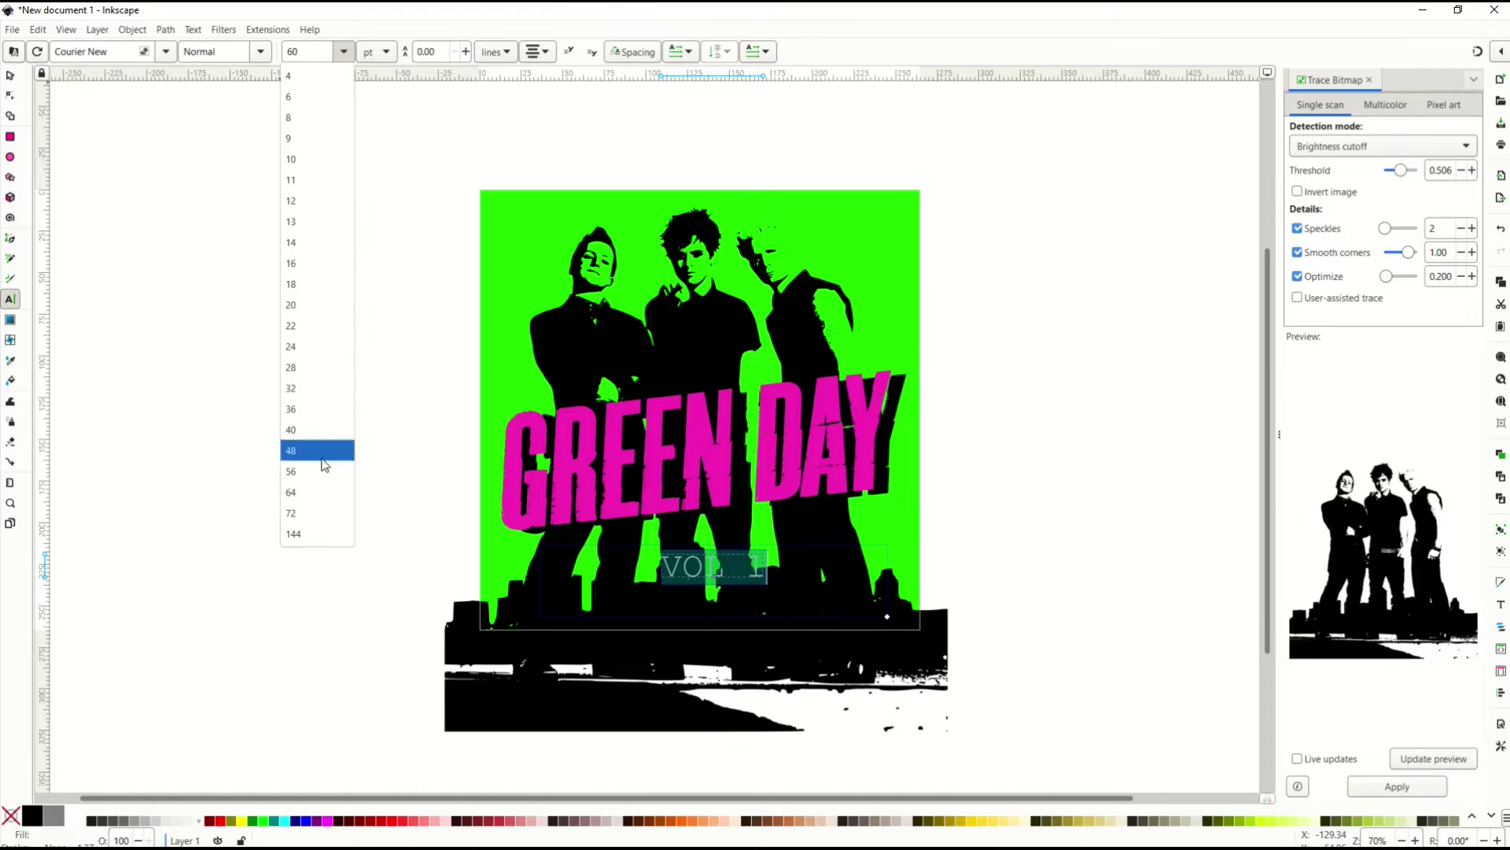
click(326, 530)
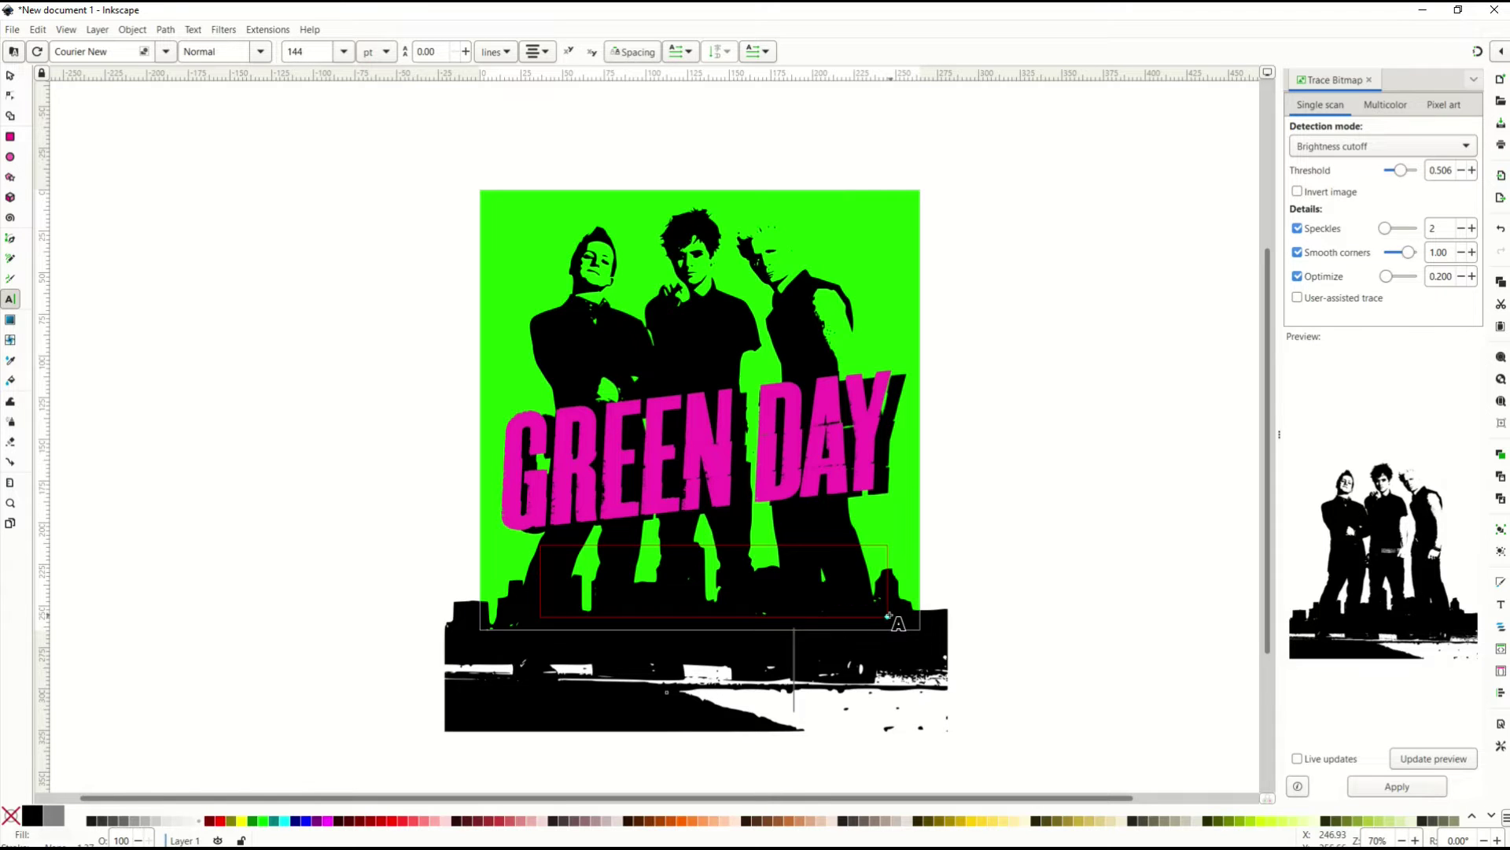
drag(889, 616, 954, 682)
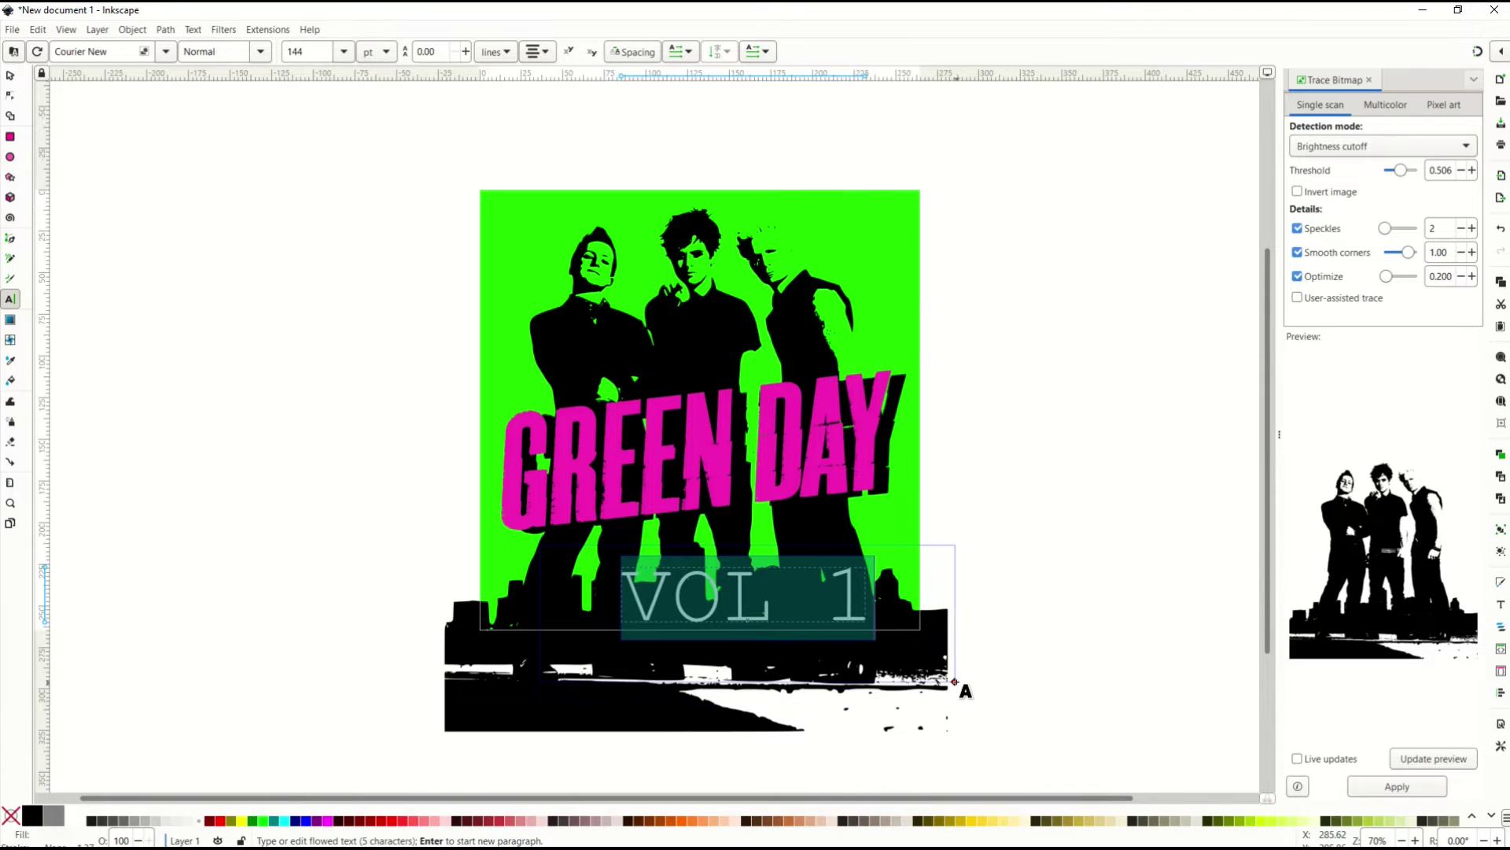
- Change the font of the "VOL 1" text to Veneer
click(164, 53)
scroll(155, 535, down, 10)
scroll(155, 535, down, 15)
scroll(152, 531, down, 15)
scroll(152, 531, down, 10)
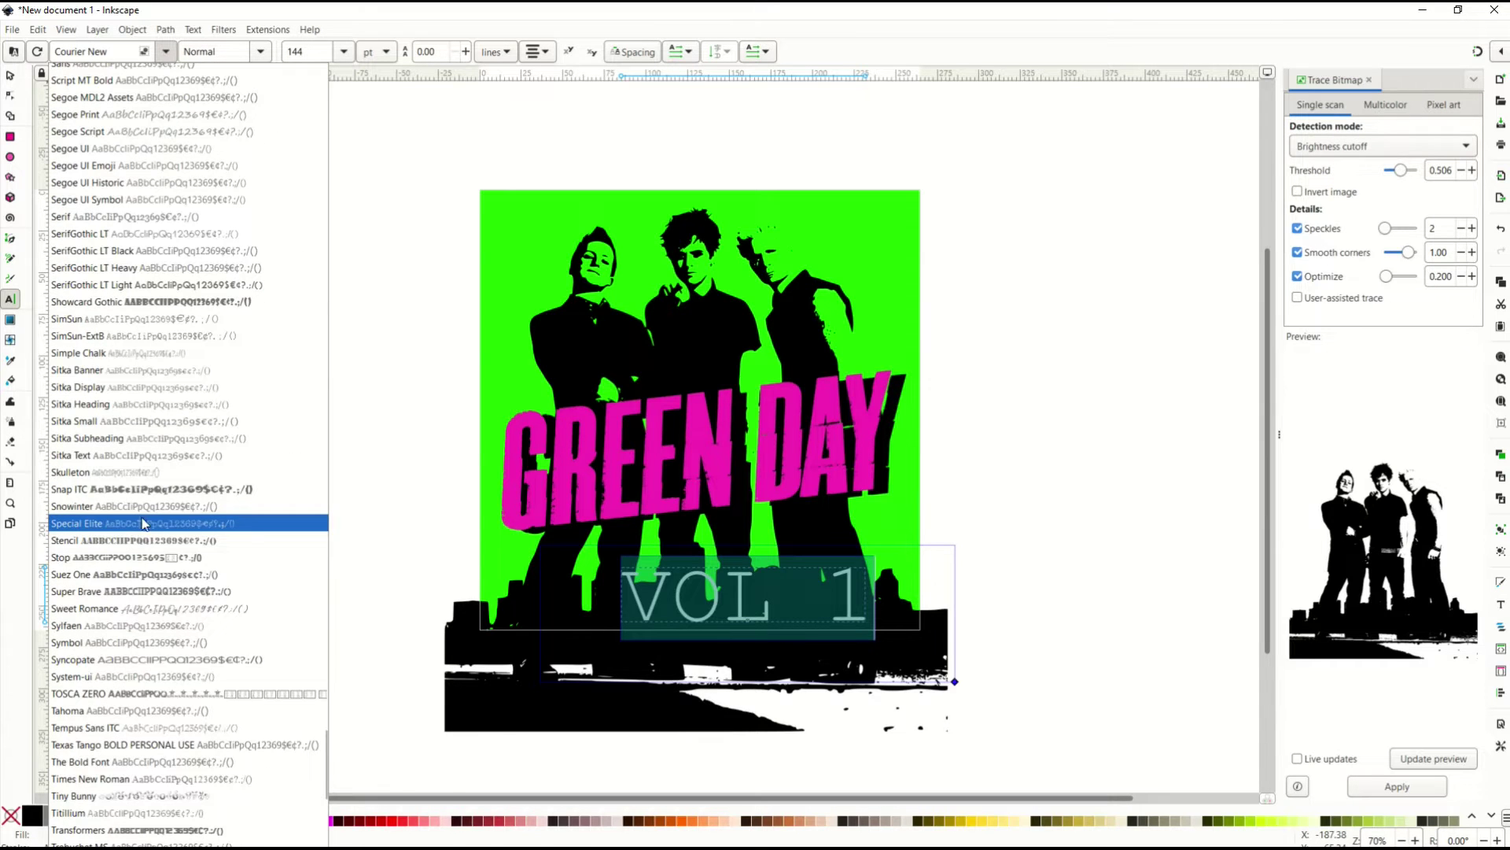
scroll(146, 512, down, 5)
click(87, 390)
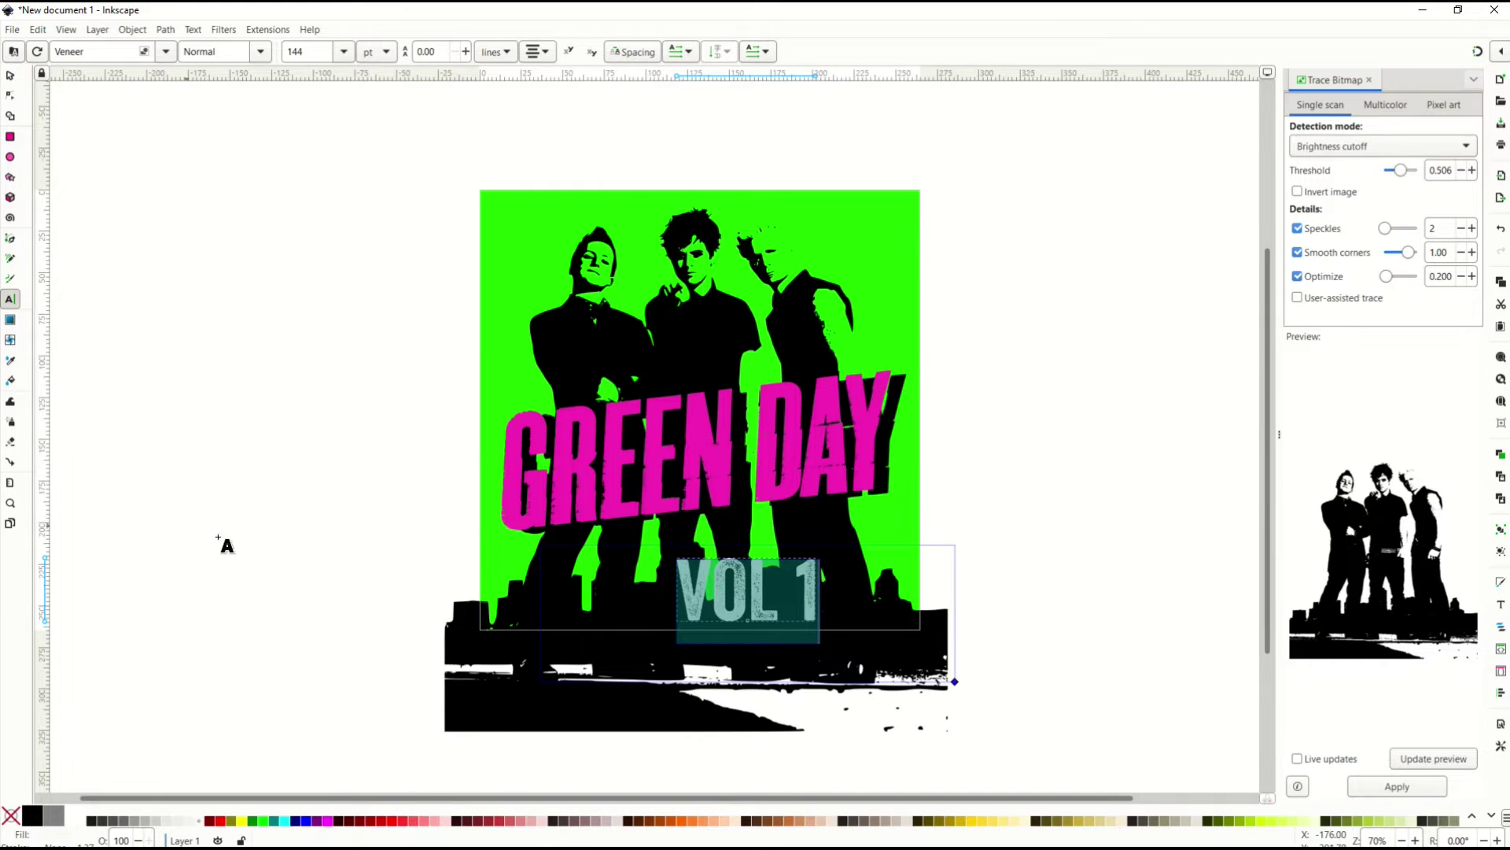
- Move the "VOL 1" text directly beneath the logo, nudge the band artwork slightly up, and enlarge the text proportionally to about 133 × 61 mm
click(10, 77)
drag(706, 603, 659, 560)
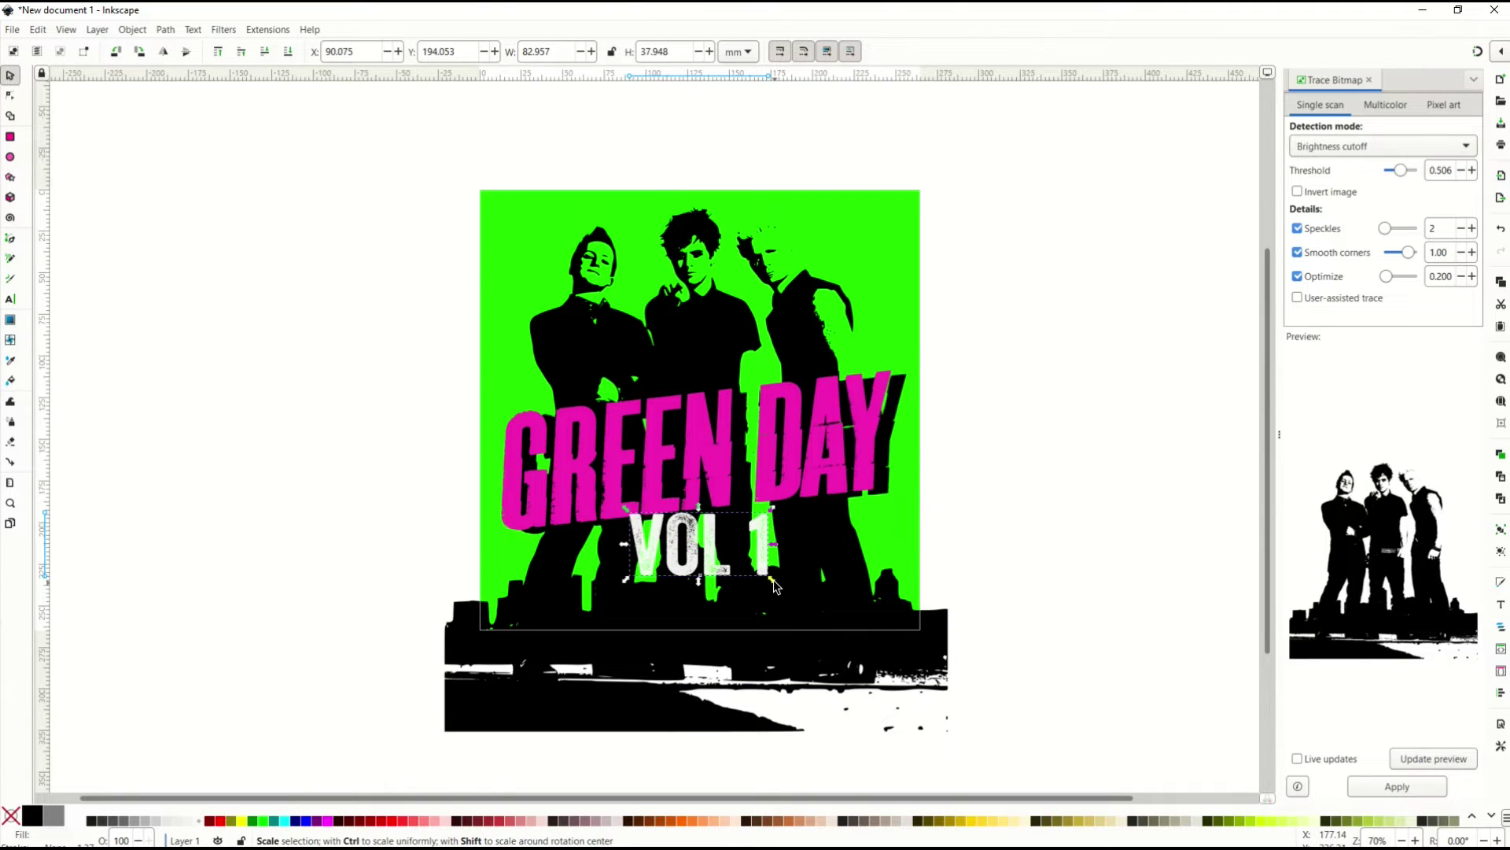
drag(777, 588, 775, 572)
click(722, 575)
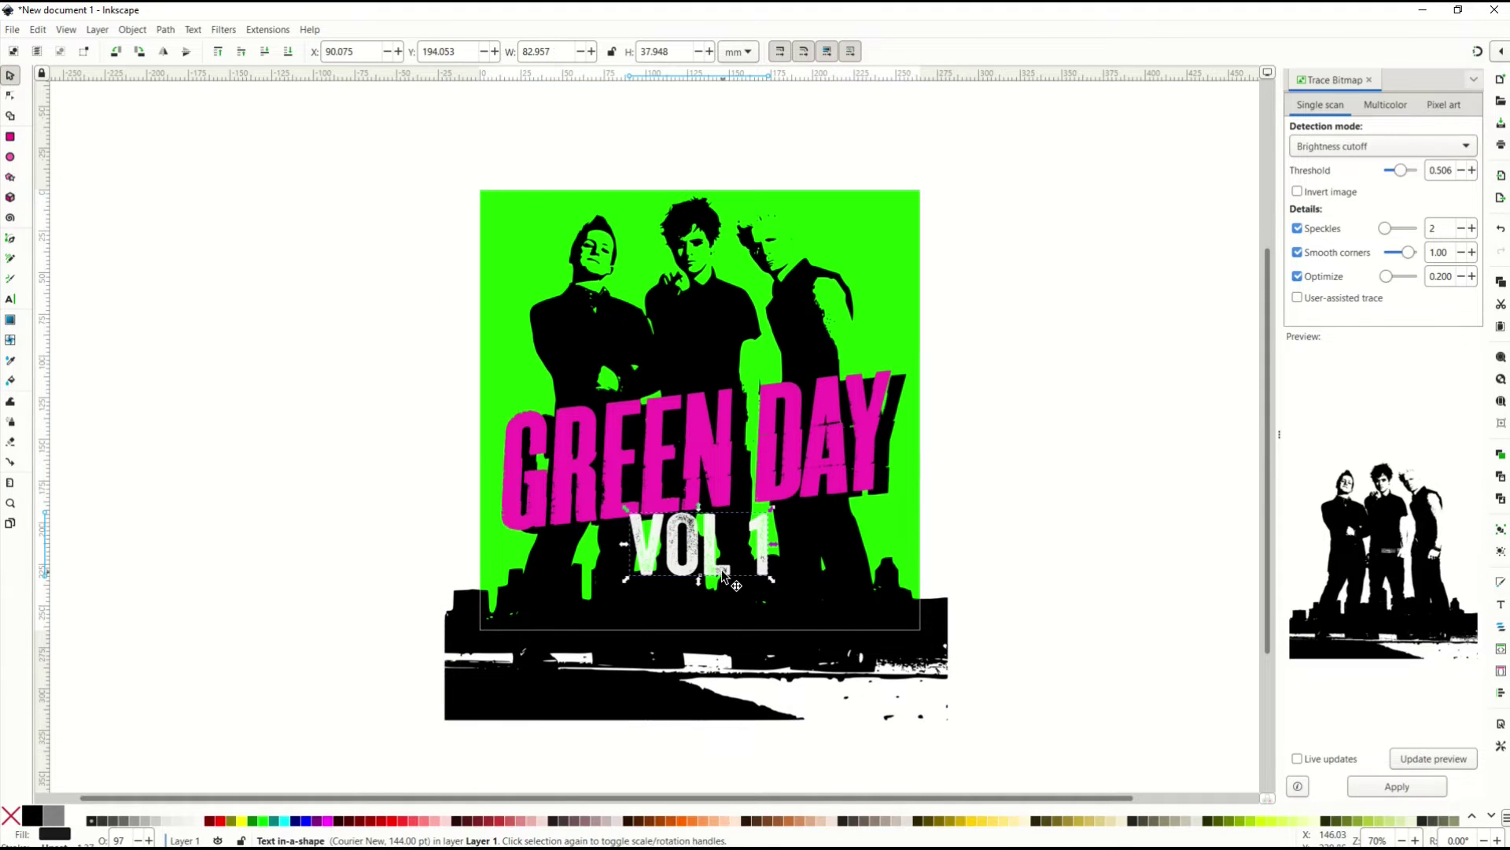
drag(769, 579, 855, 629)
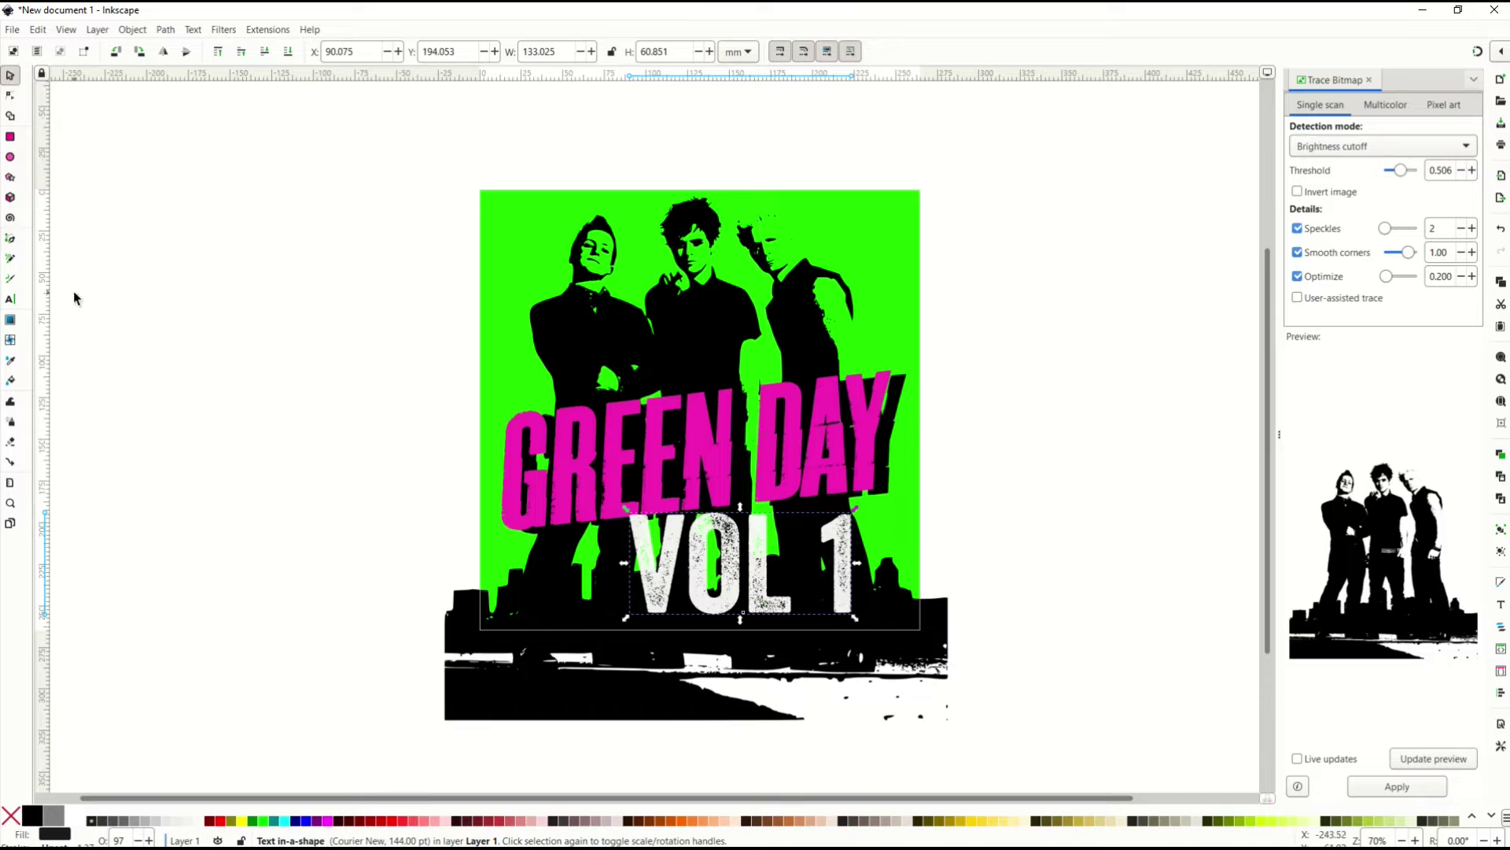
- Change the text to "VOL. 3" and move it slightly up and left so it overlaps the logo's lower edge
click(10, 299)
click(789, 591)
text(3)
key(Delete)
key(Delete)
key(Left)
key(Left)
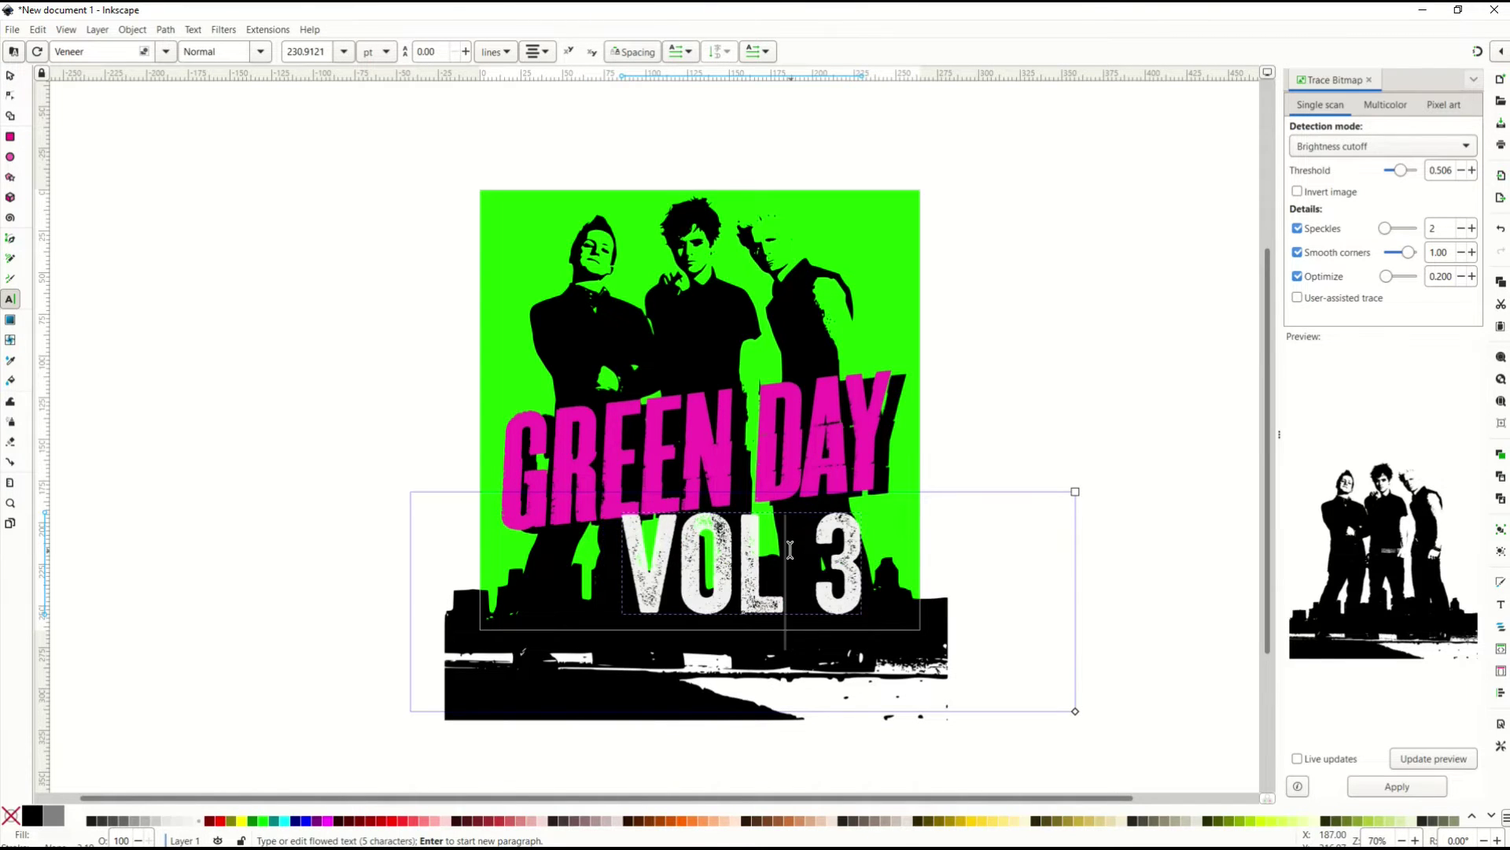
text(.)
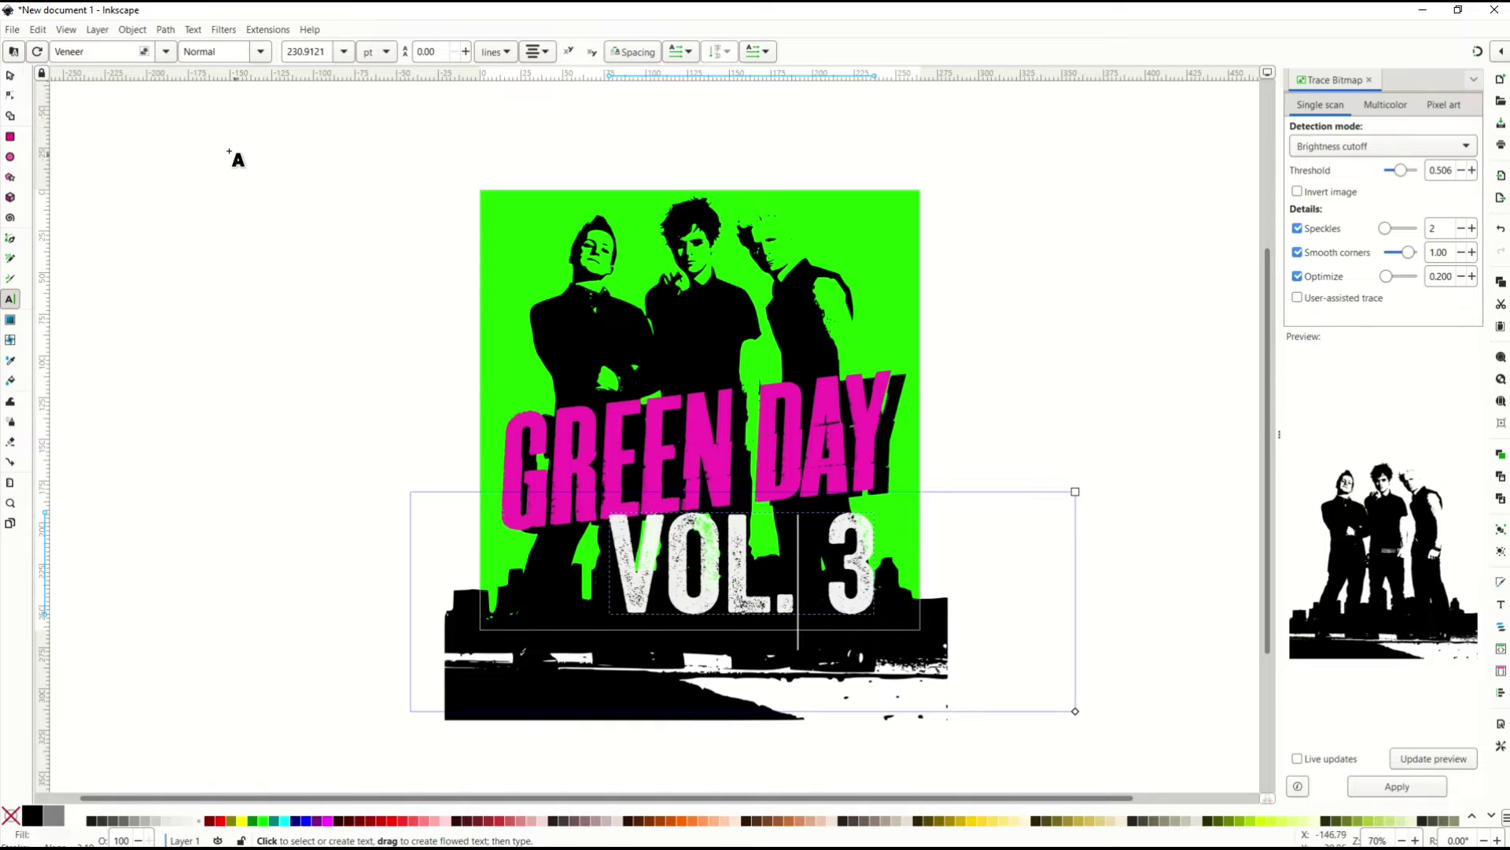
click(10, 76)
mouse_move(627, 564)
mouse_down()
mouse_move(610, 536)
mouse_move(614, 549)
mouse_up()
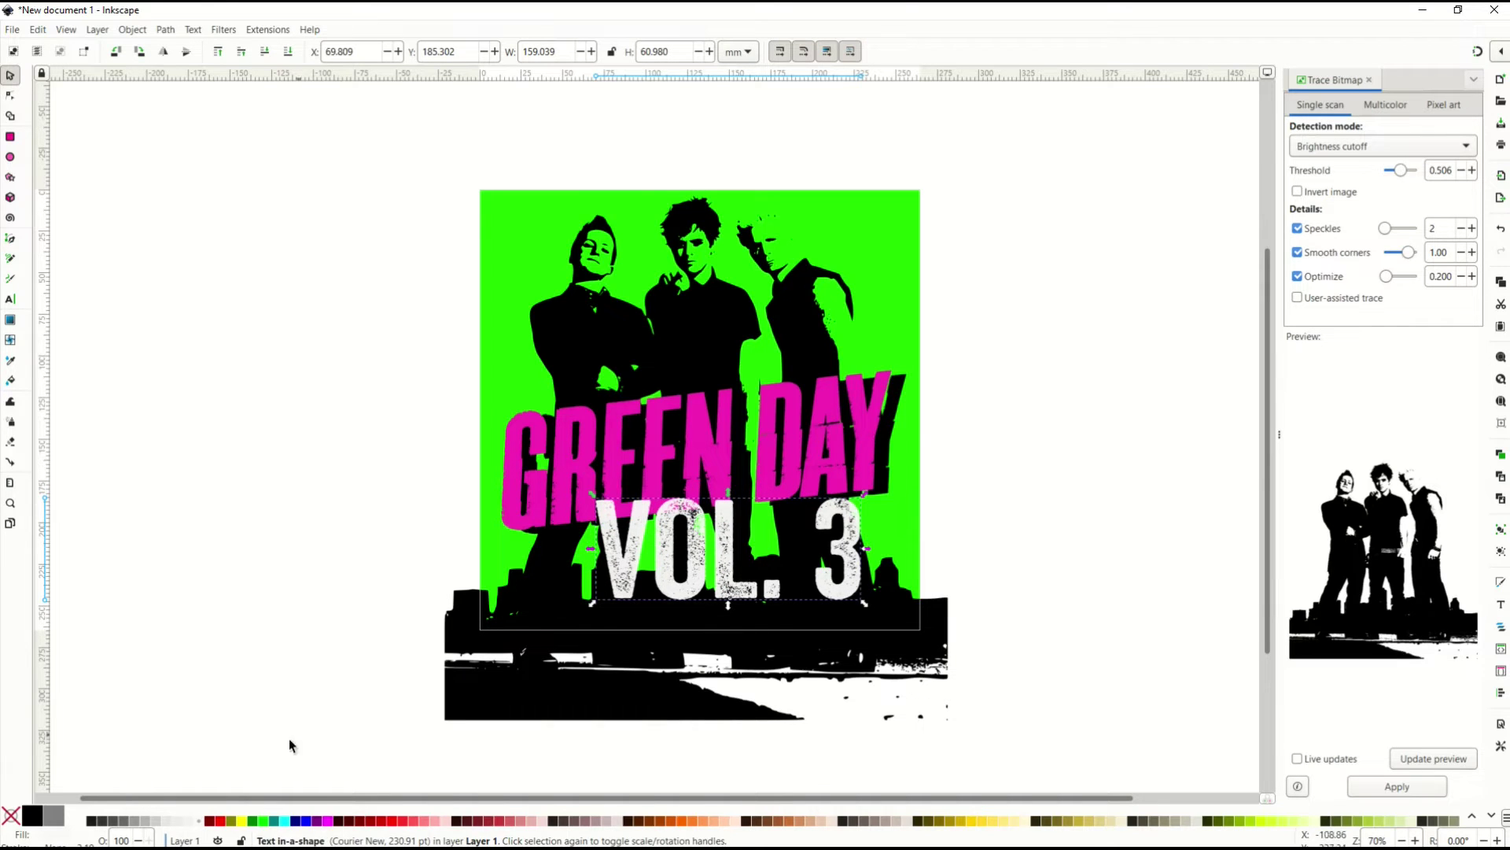
- Open the Layers and Objects list and restack the "VOL. 3" text below the band path, then between the path and the logo image
click(184, 840)
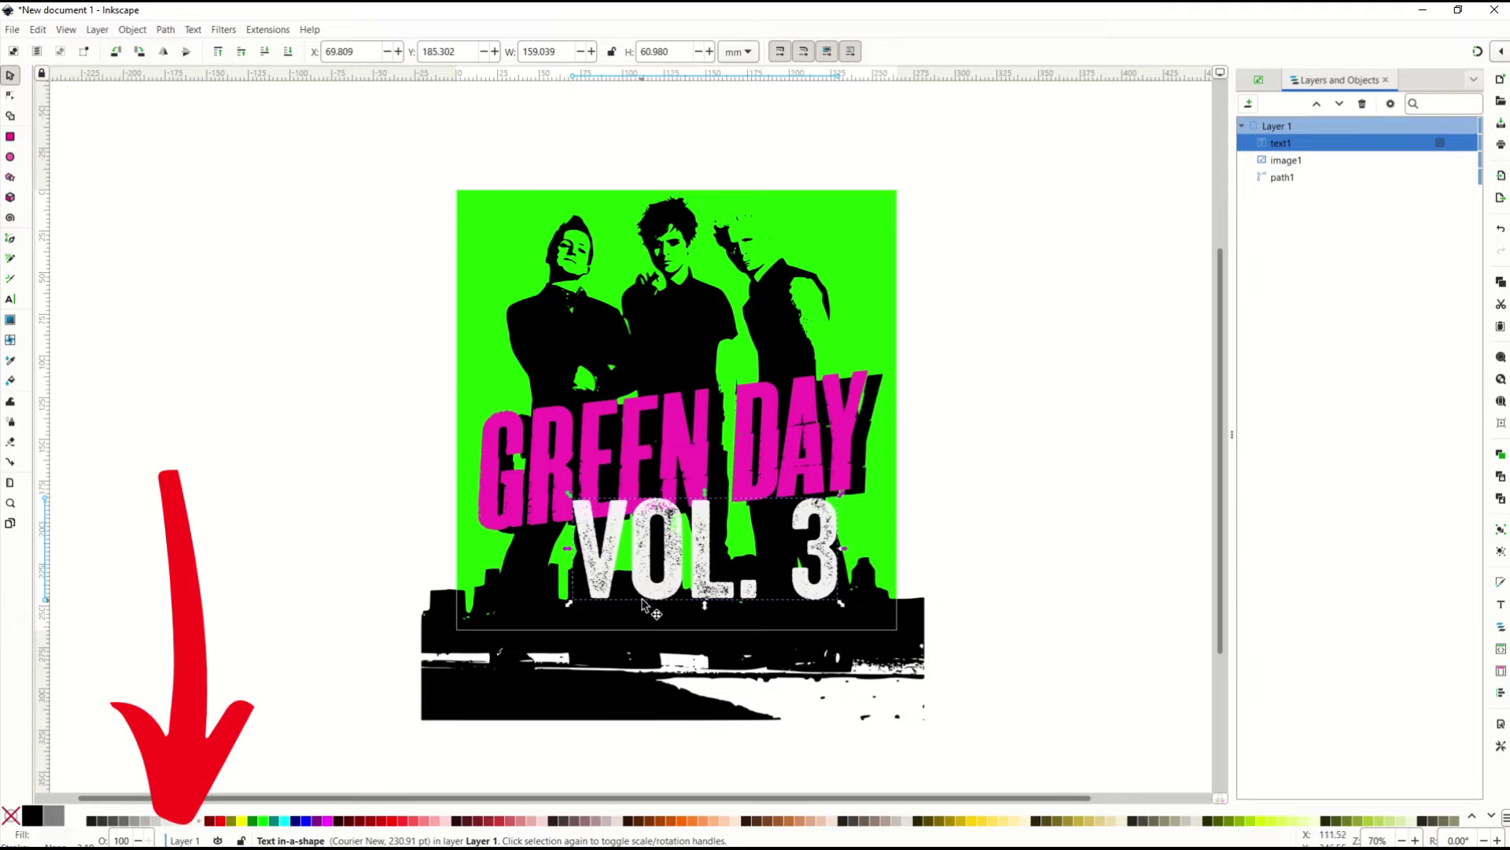
mouse_move(1290, 150)
mouse_down()
mouse_move(1285, 173)
mouse_move(1296, 146)
mouse_up()
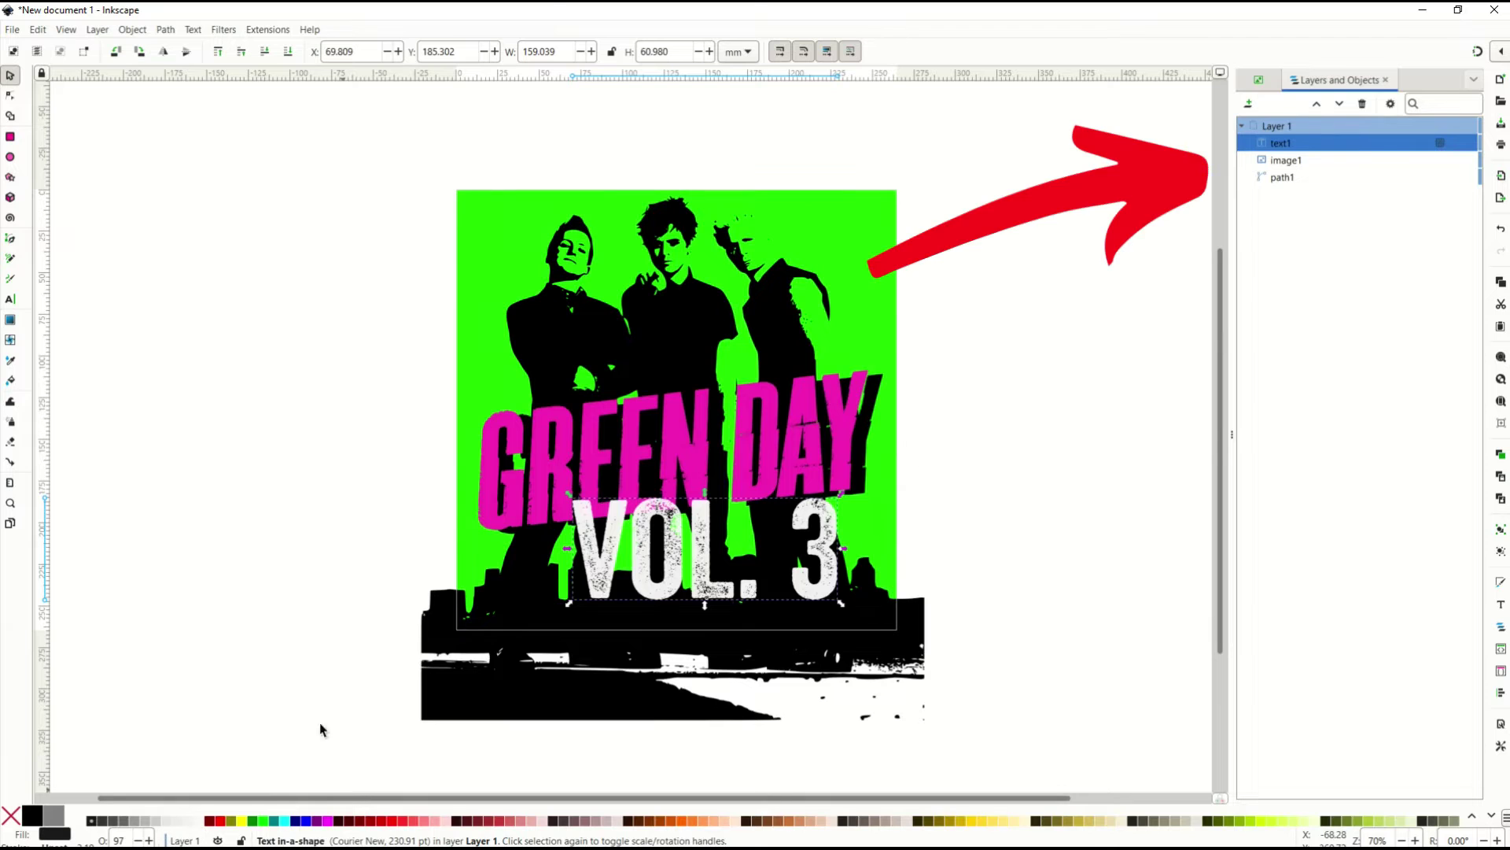
drag(1310, 150, 1315, 177)
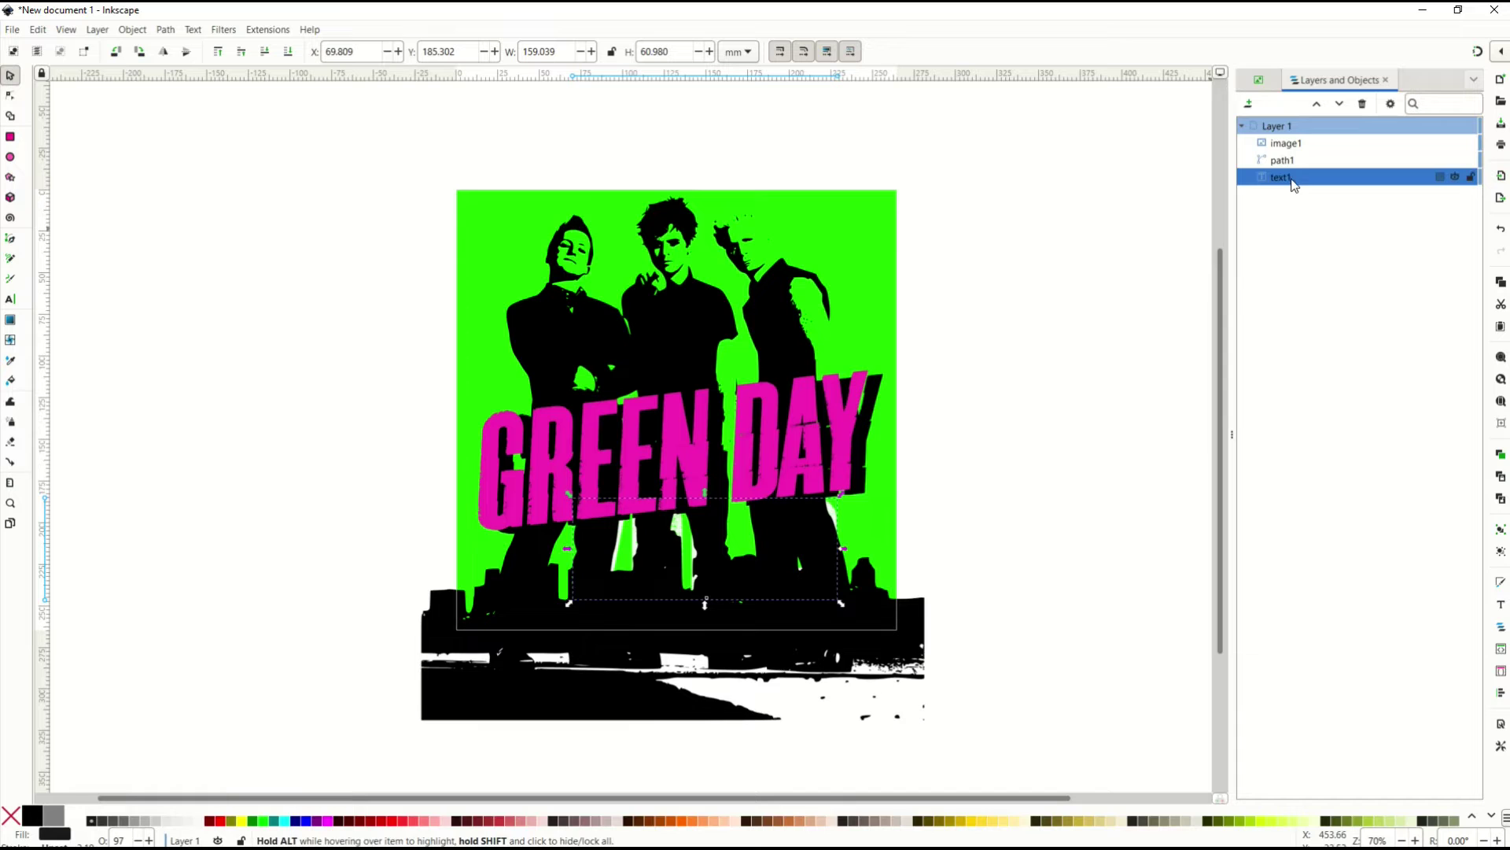
drag(1294, 178, 1299, 153)
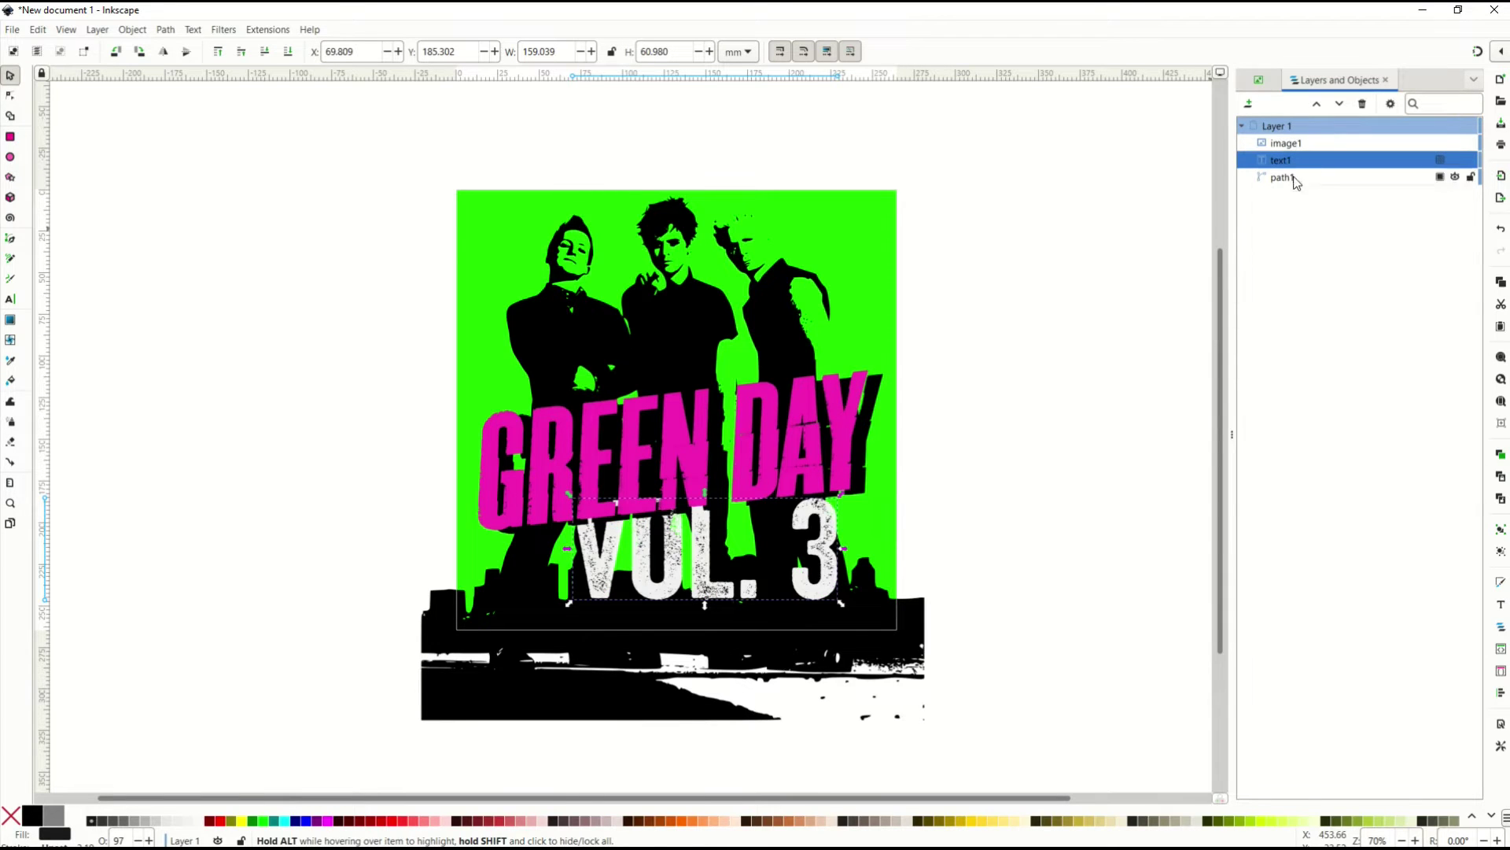
- Bring the "VOL. 3" text back to the top of the object stack and shift it slightly right to about X 80, Y 187 mm
mouse_move(700, 566)
mouse_down()
mouse_move(712, 535)
mouse_move(716, 568)
mouse_up()
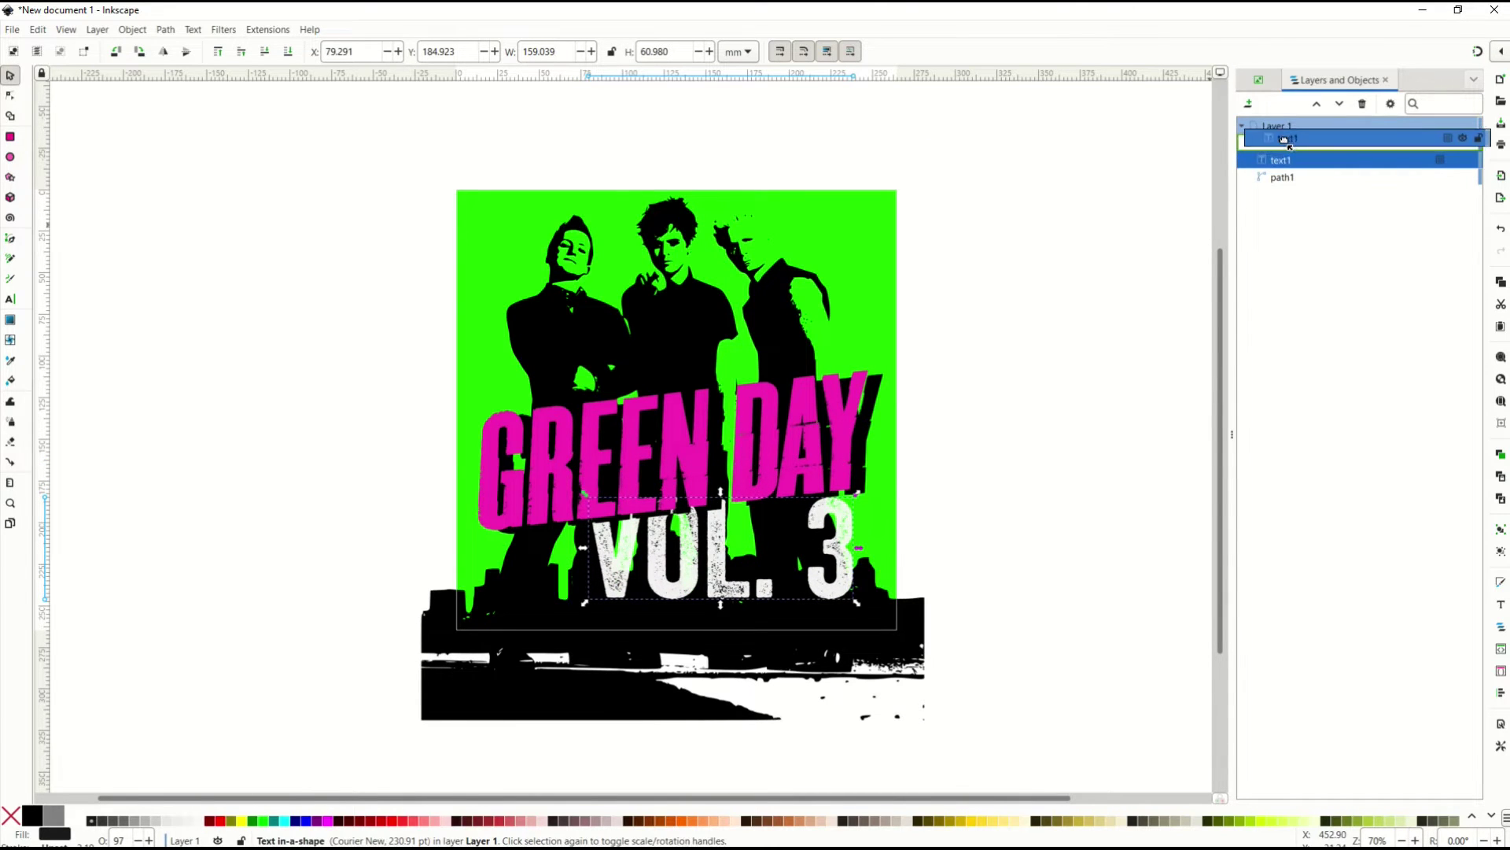
drag(1290, 162, 1287, 140)
drag(717, 562, 719, 544)
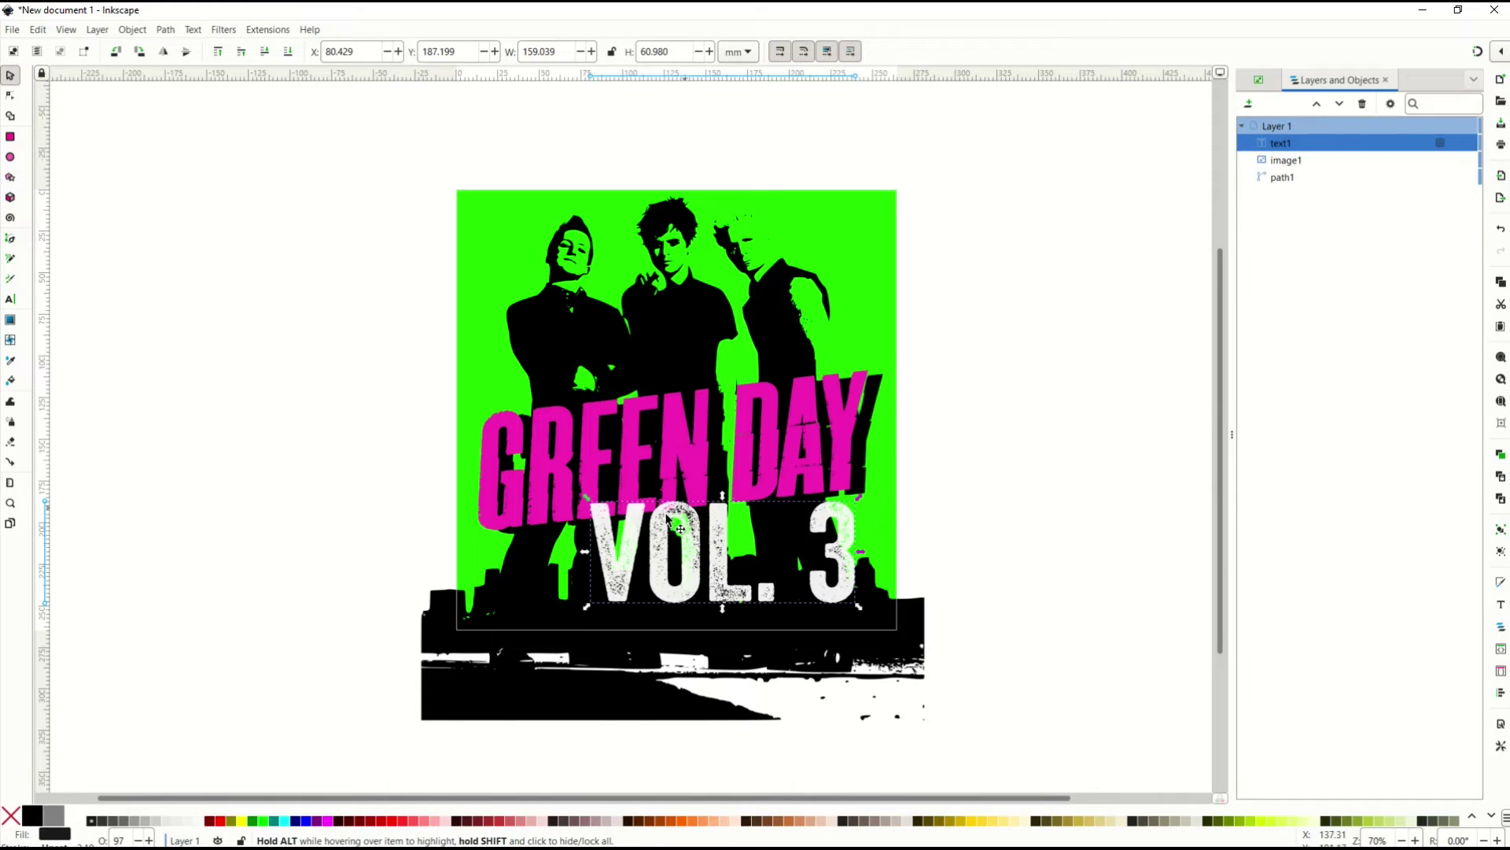
- Rename the text object to "Vol 3" and the logo image to "Green Day Logo" in the object list
double_click(1281, 143)
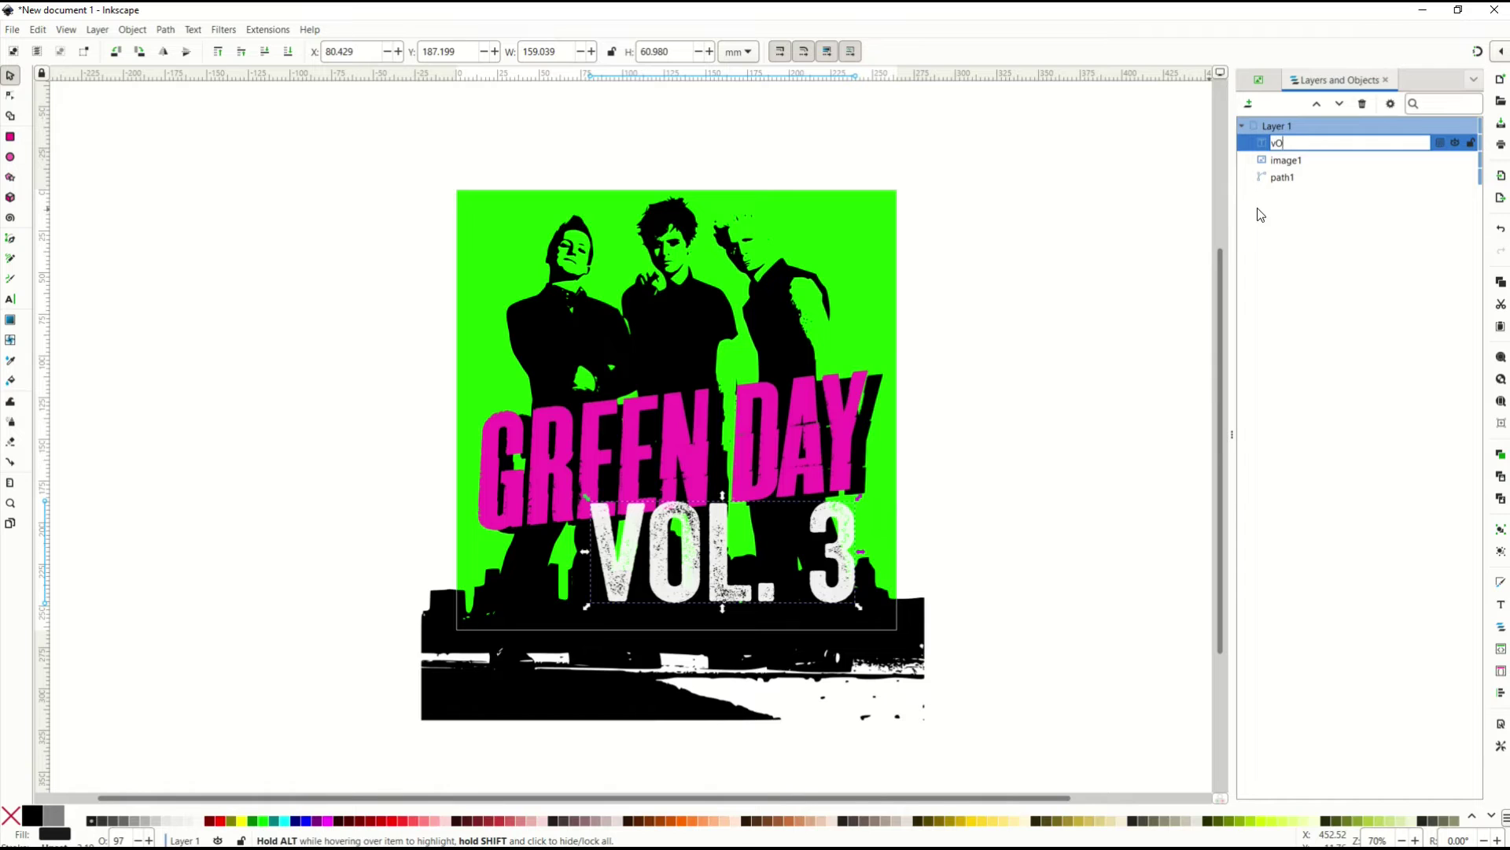
text(Vol 3)
key(Return)
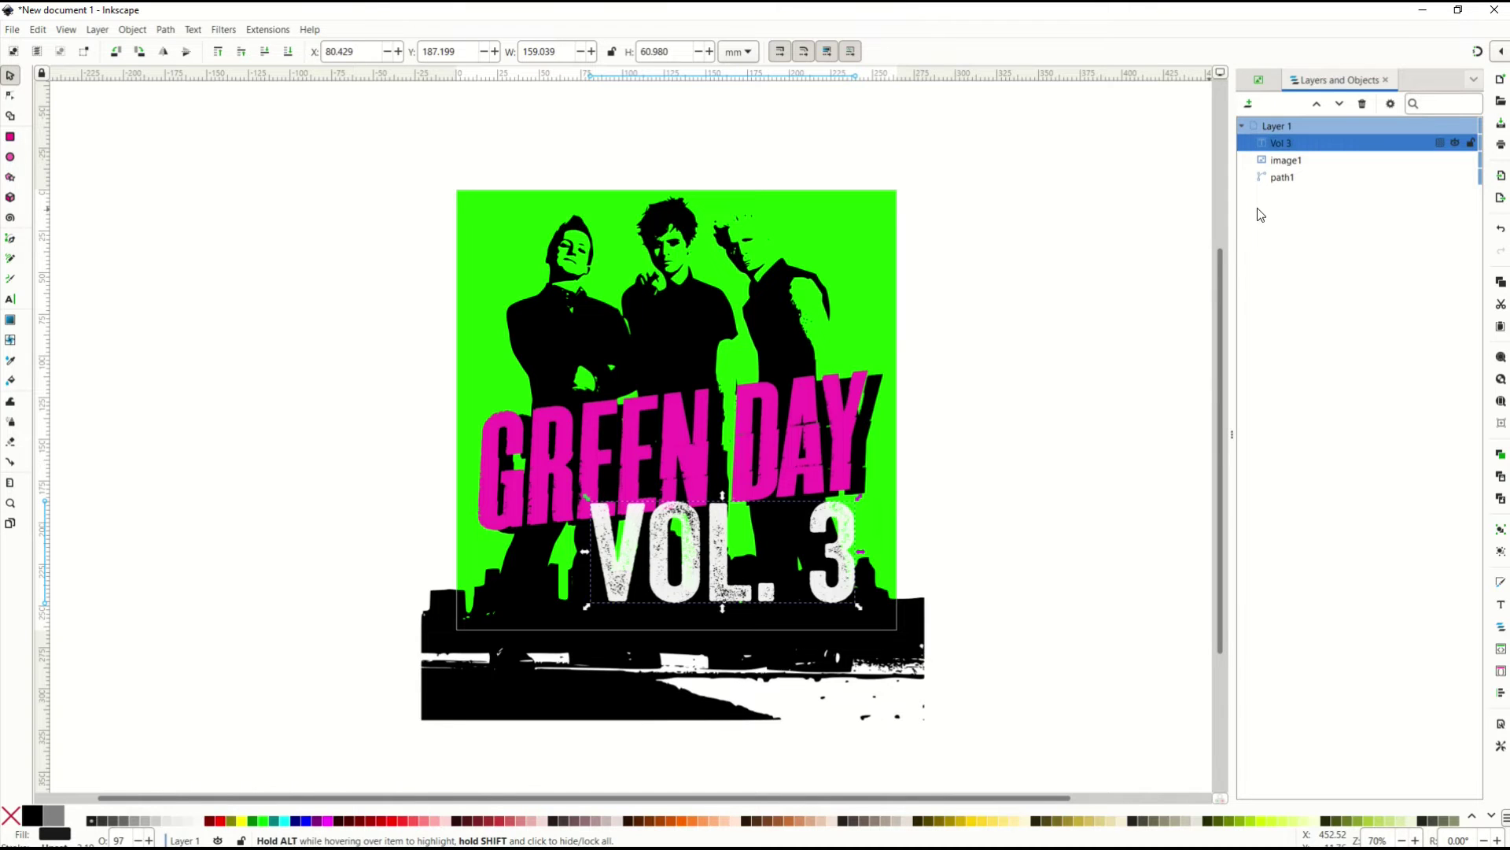
click(1290, 161)
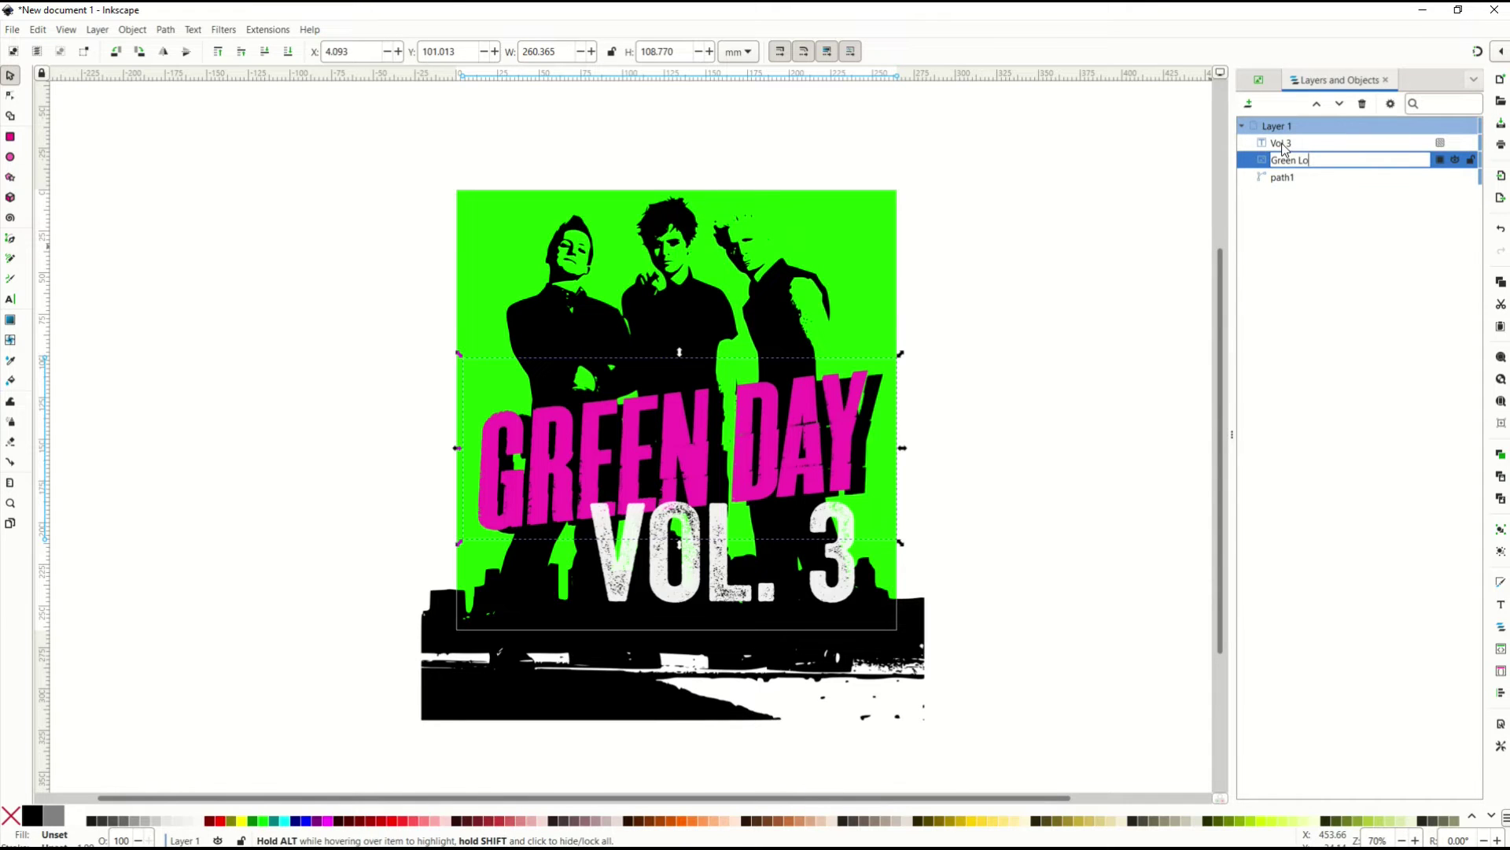
text(ogo)
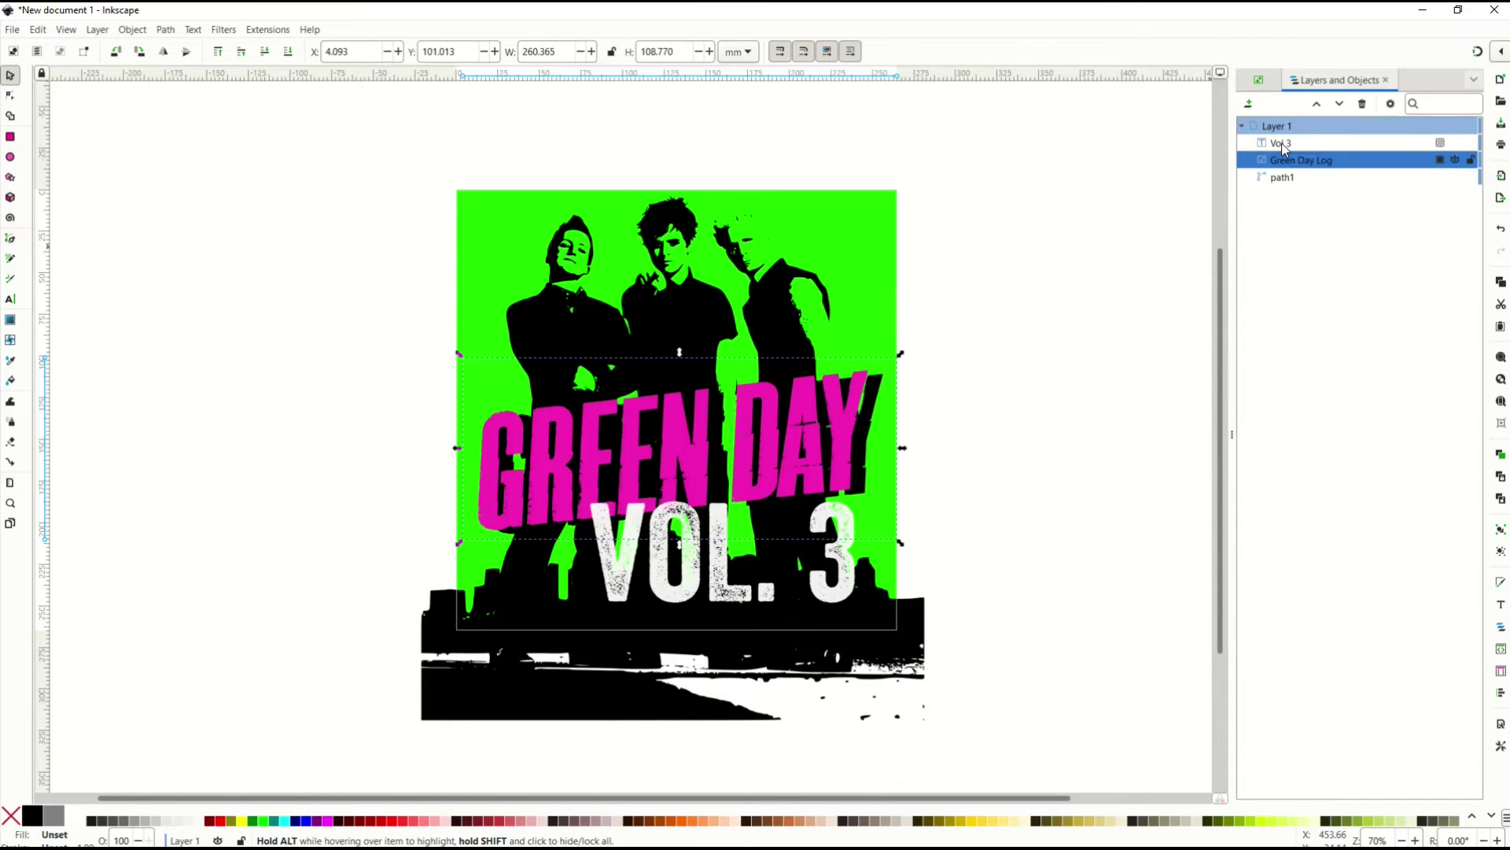
- Rename the traced photo's path to "Band" in the object list
click(1292, 180)
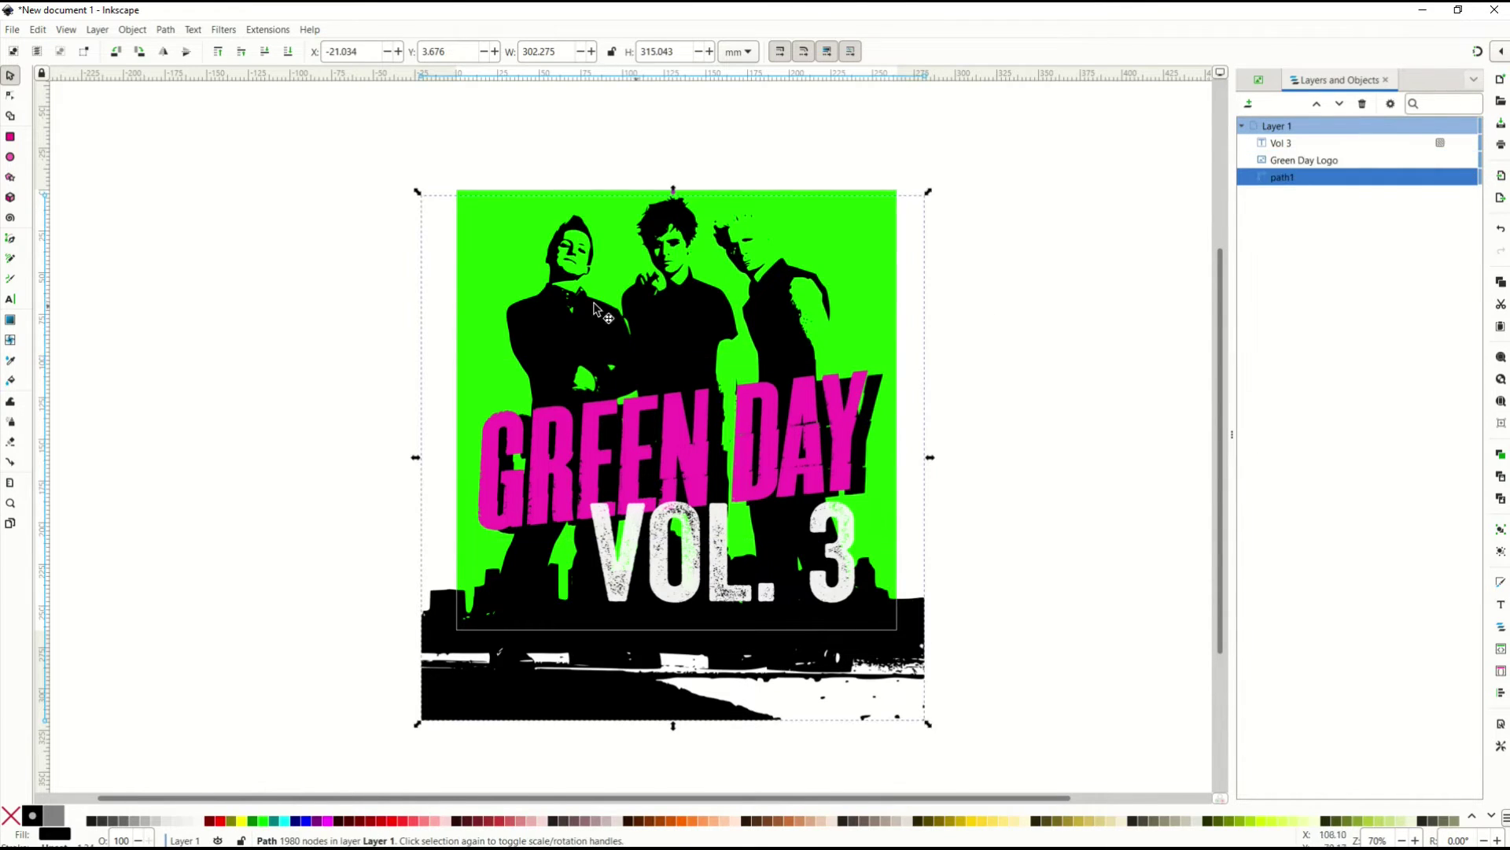
double_click(1282, 178)
text(Ba)
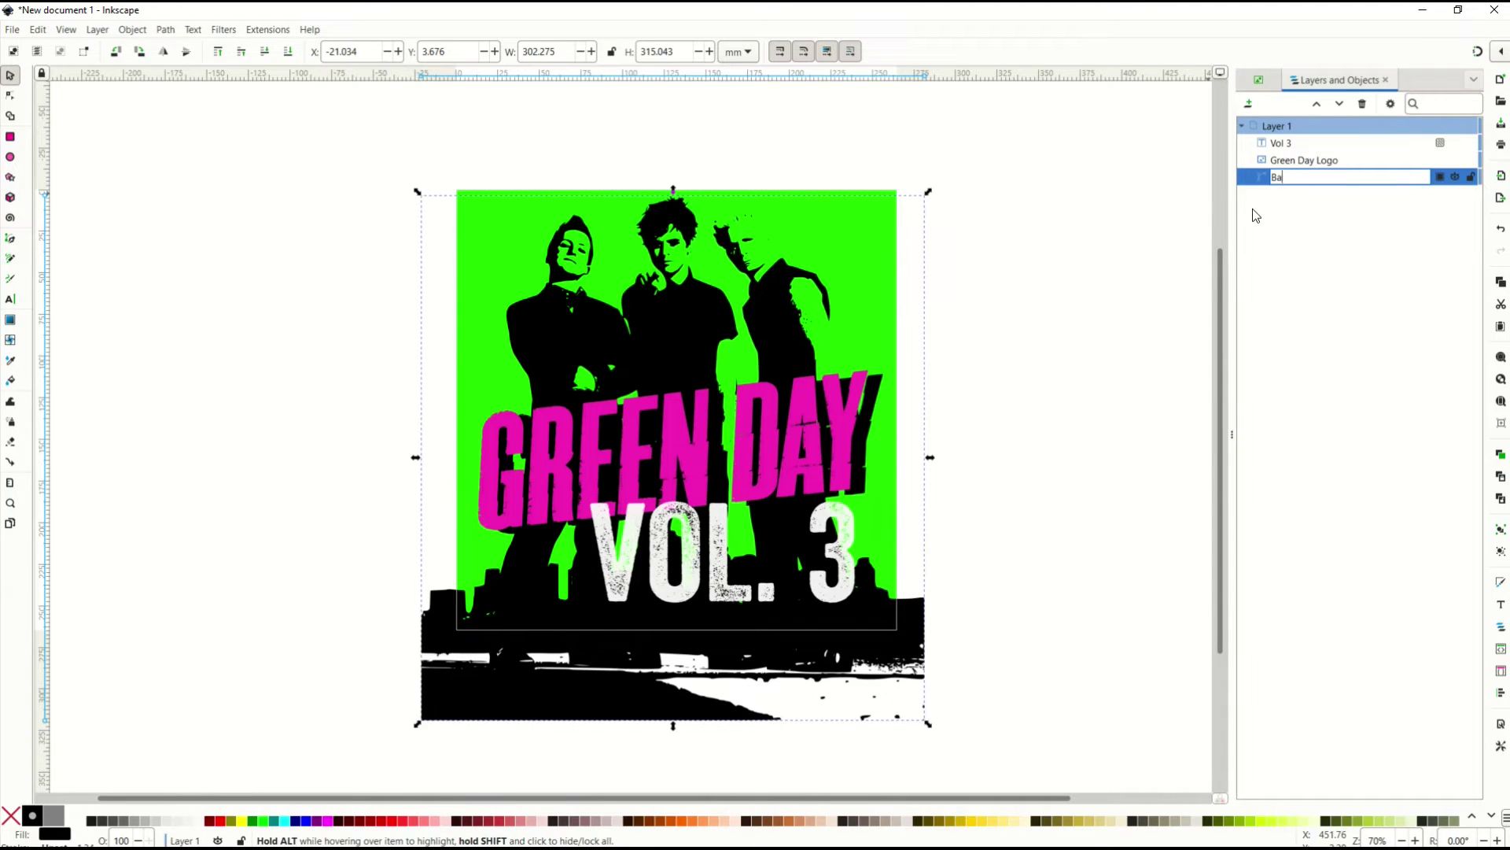
text(nd)
key(Return)
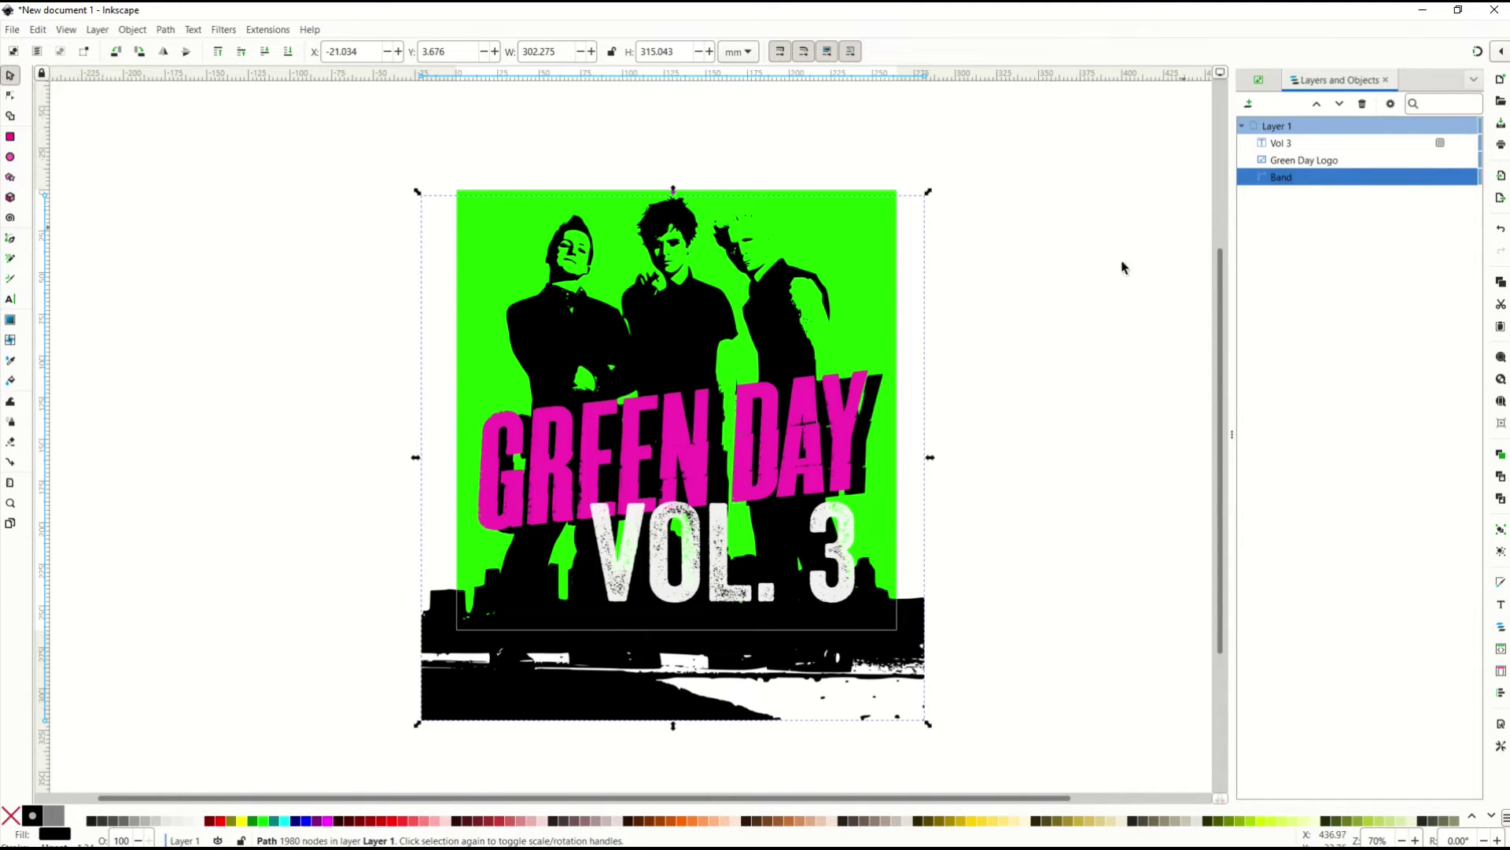
- Move the band artwork slightly down to about Y 12 mm and lock the Band object
click(551, 464)
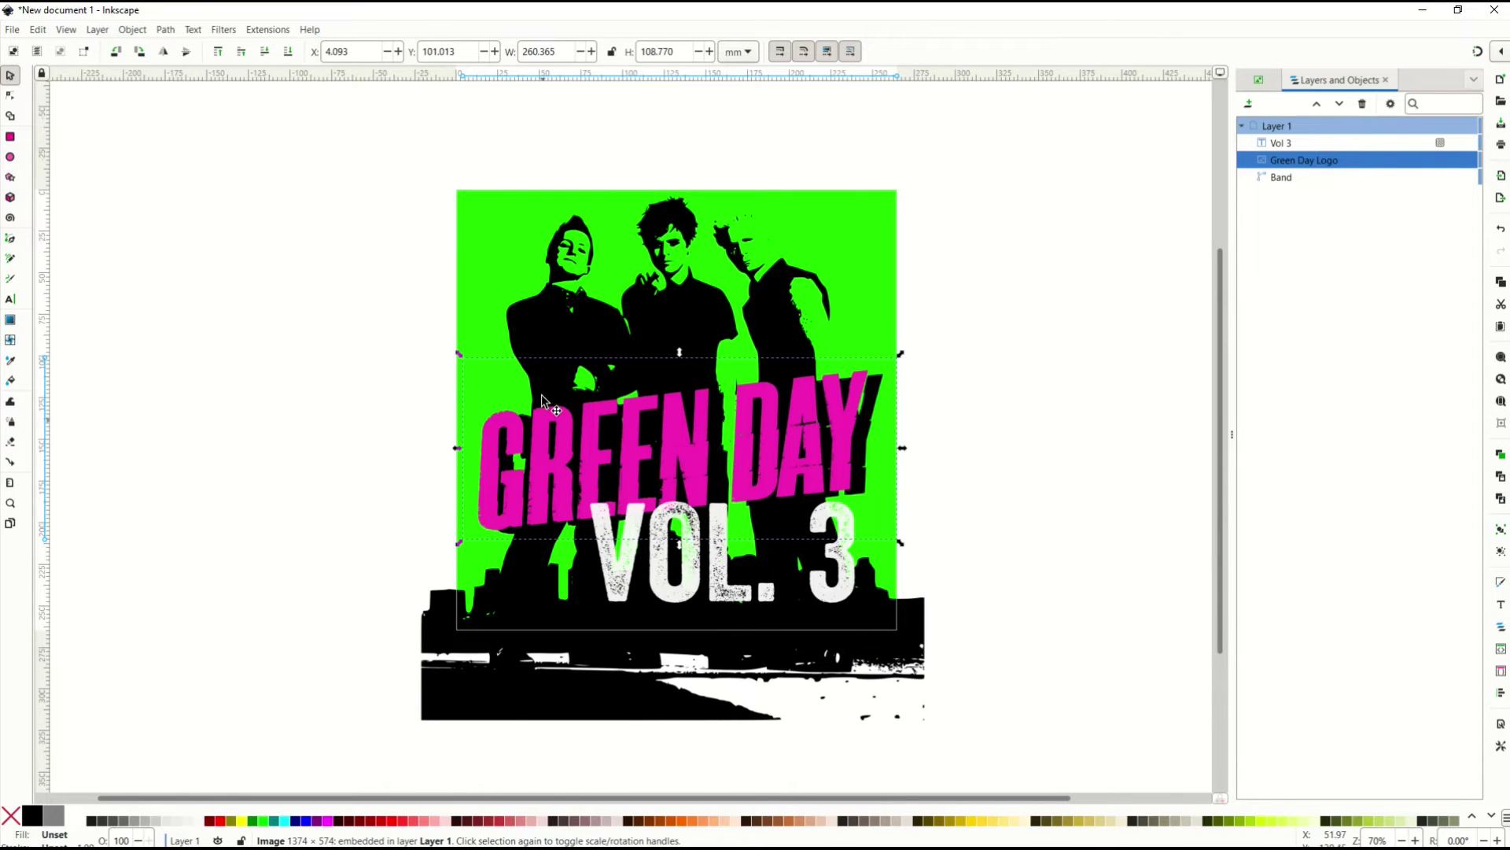
mouse_move(541, 318)
mouse_down()
mouse_move(538, 303)
mouse_move(541, 331)
mouse_up()
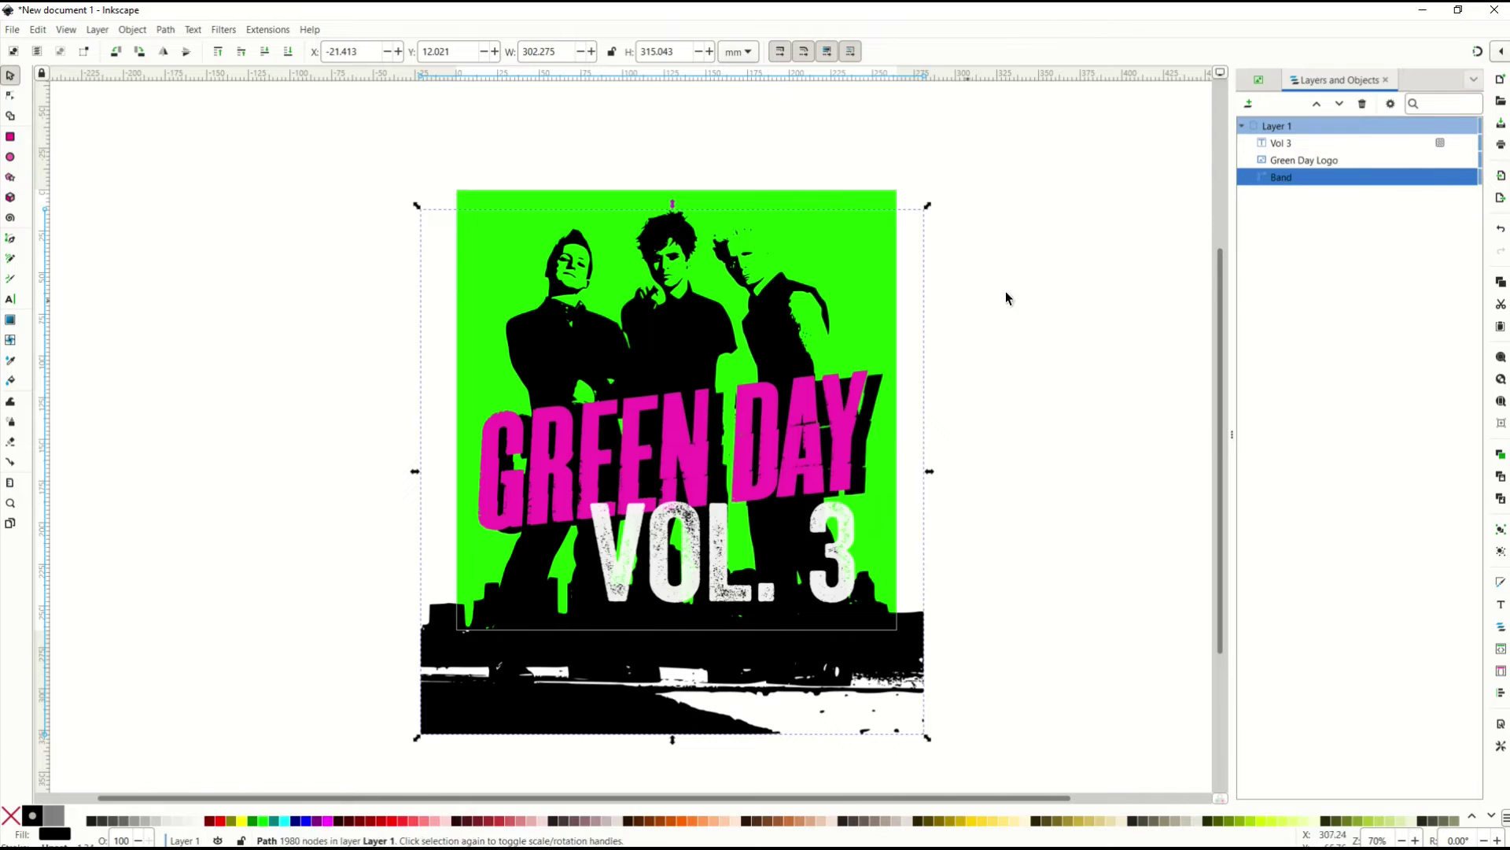
click(1470, 177)
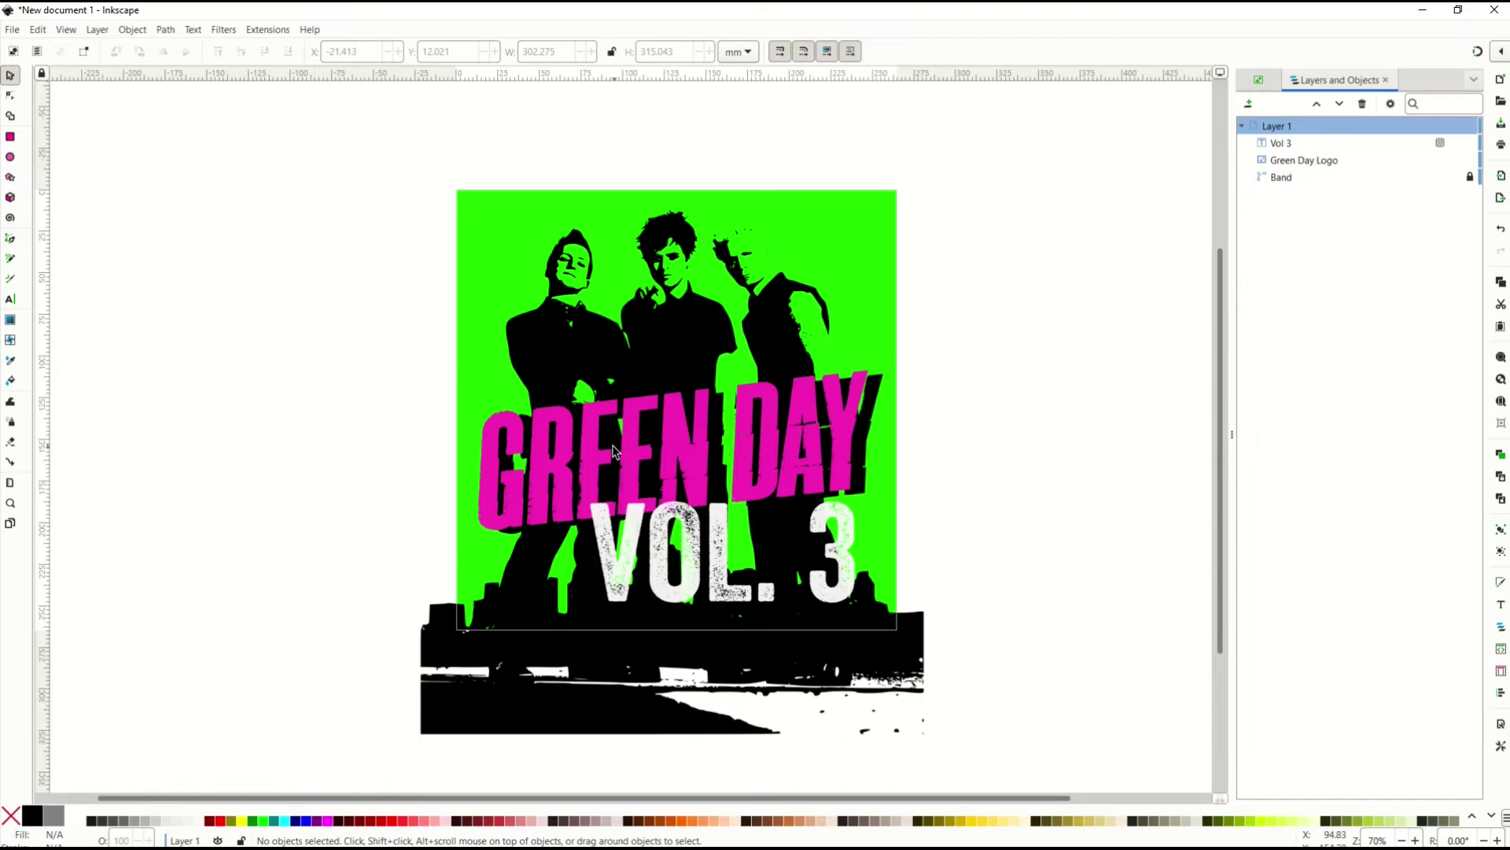
- Nudge the logo to about X 1.8, Y 103.7 mm and lock it, then shift the "VOL. 3" text slightly left
drag(595, 449, 589, 450)
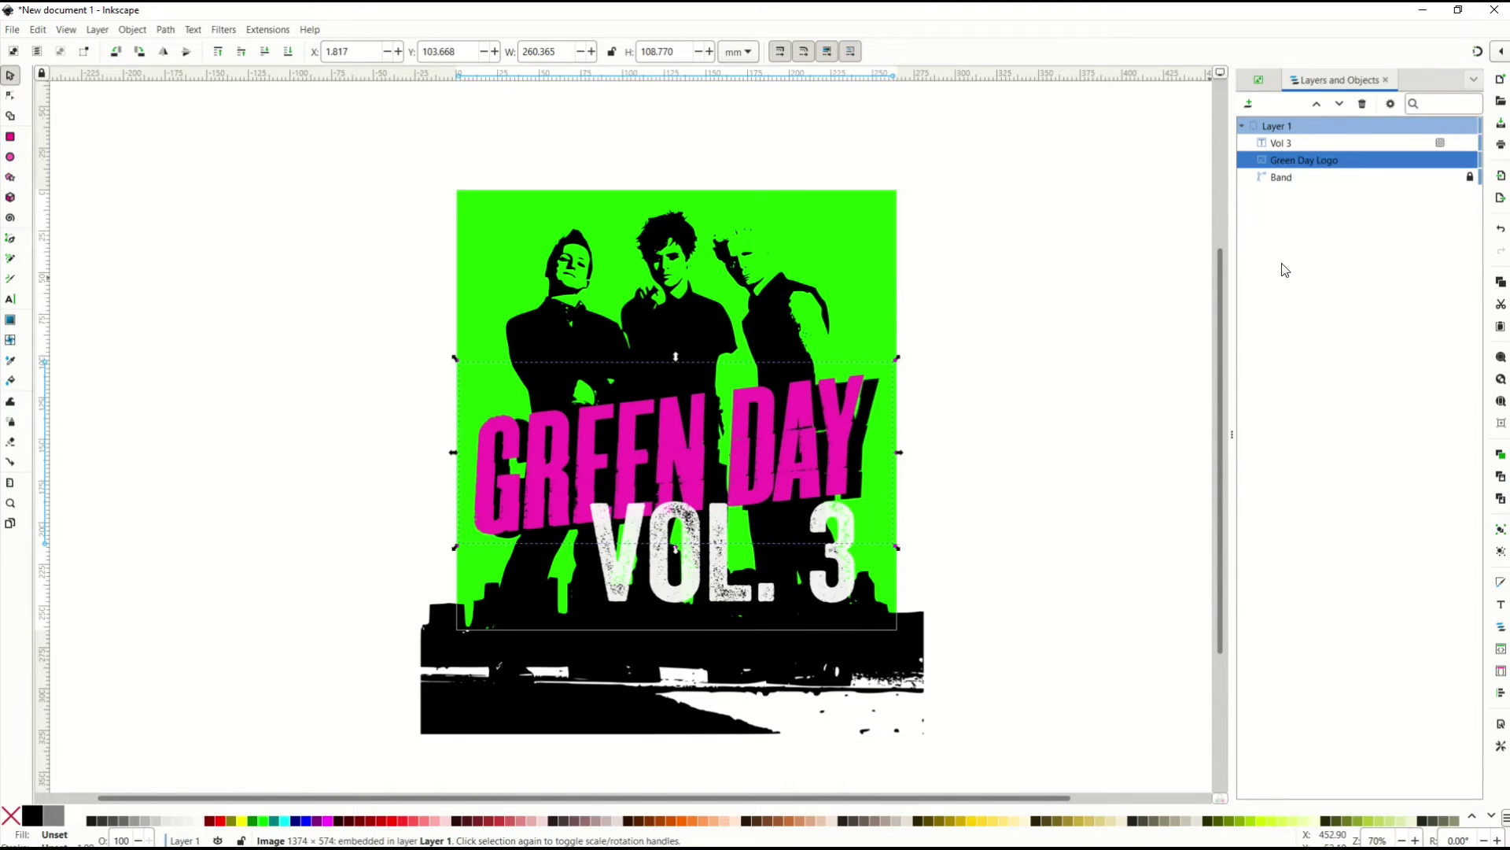
click(1470, 161)
drag(748, 587, 719, 591)
click(980, 555)
- Set up a single-file PNG export of the page area at 300 DPI, after comparing the document and selection areas
key(F12)
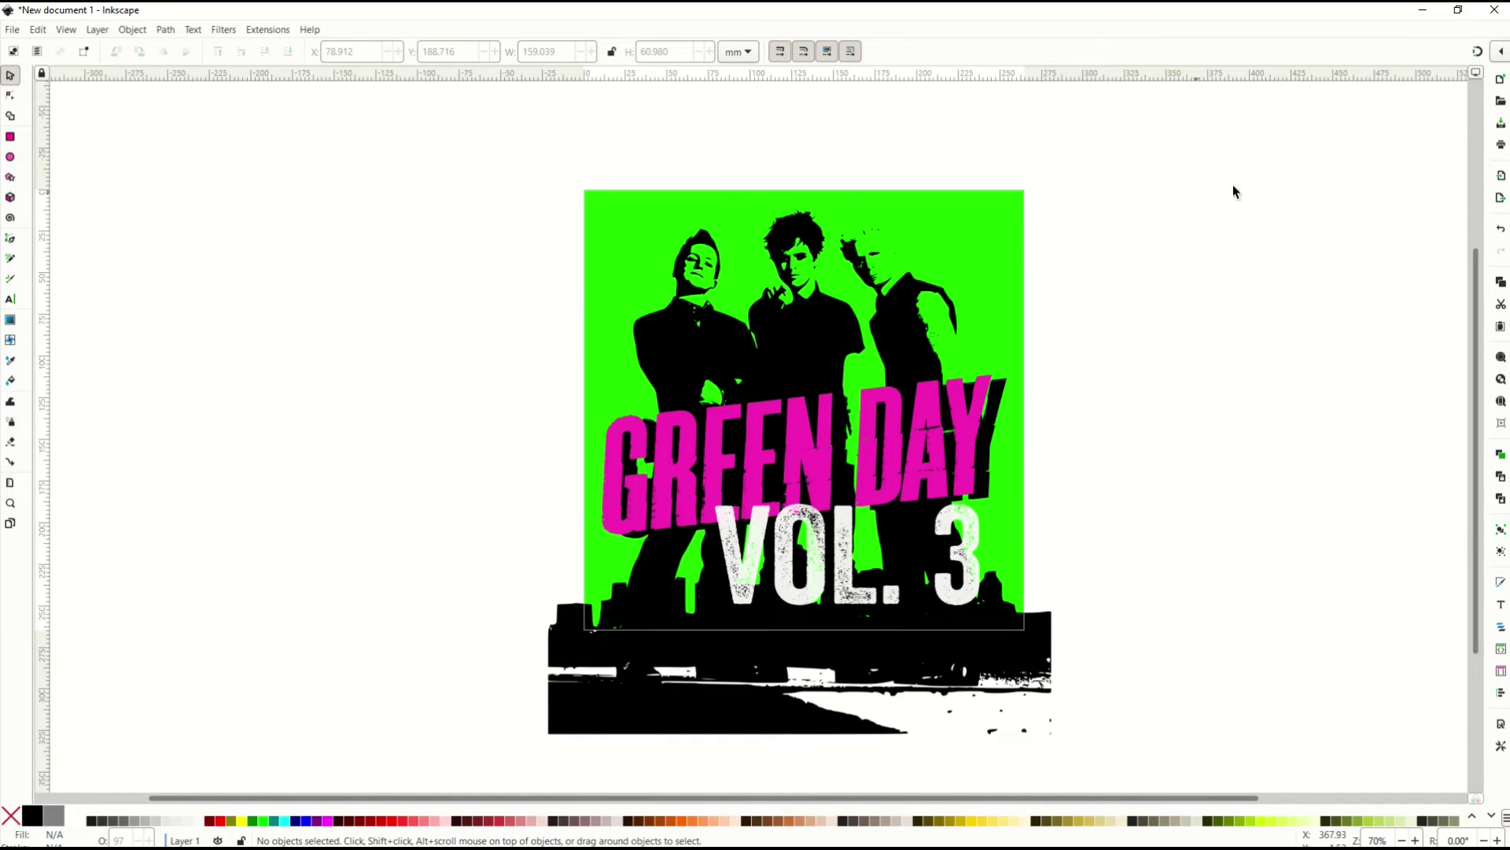
click(1500, 200)
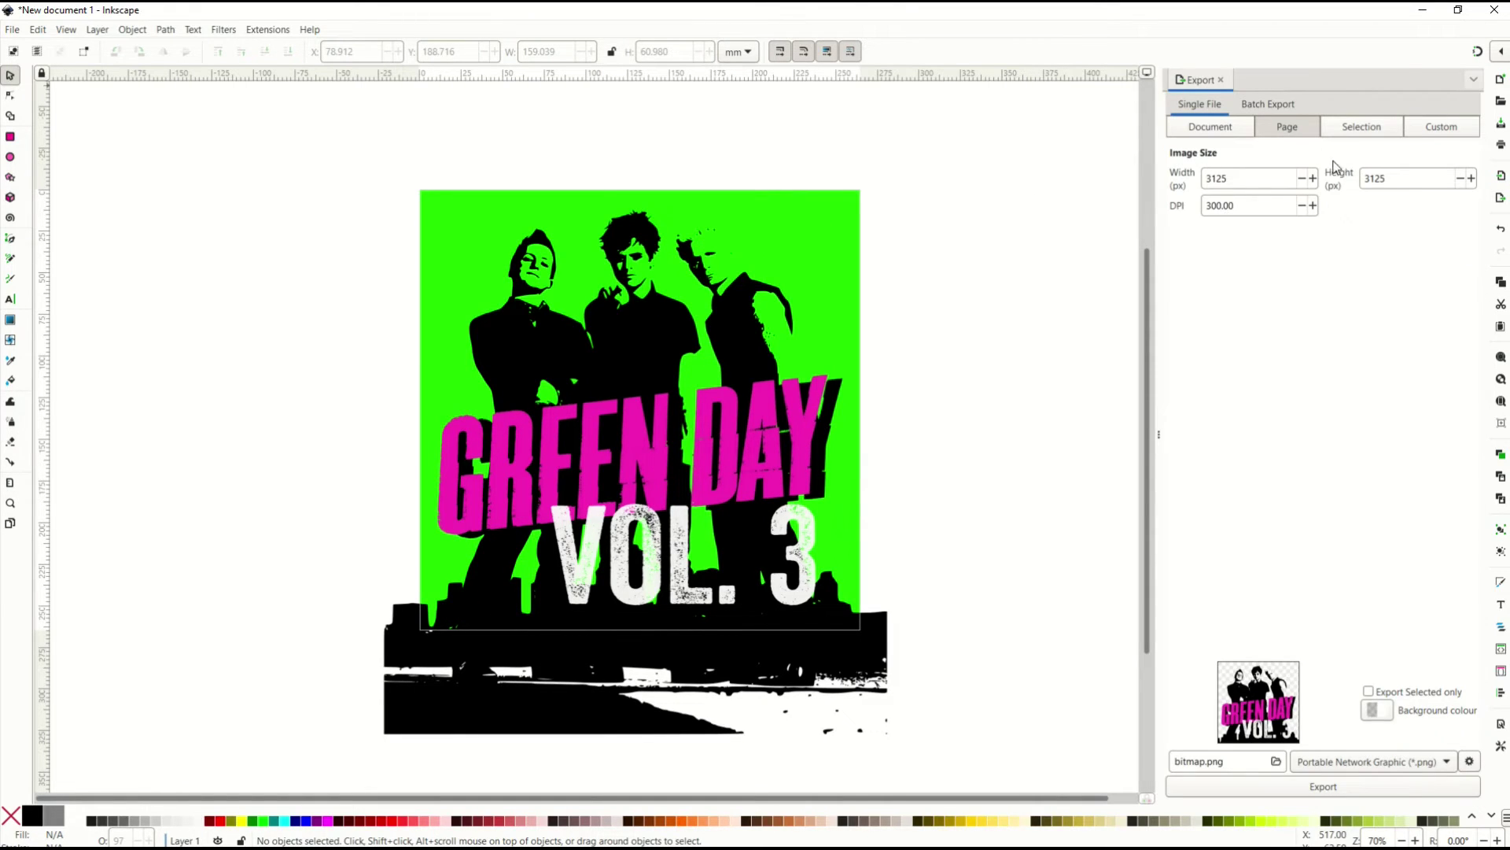
click(1224, 130)
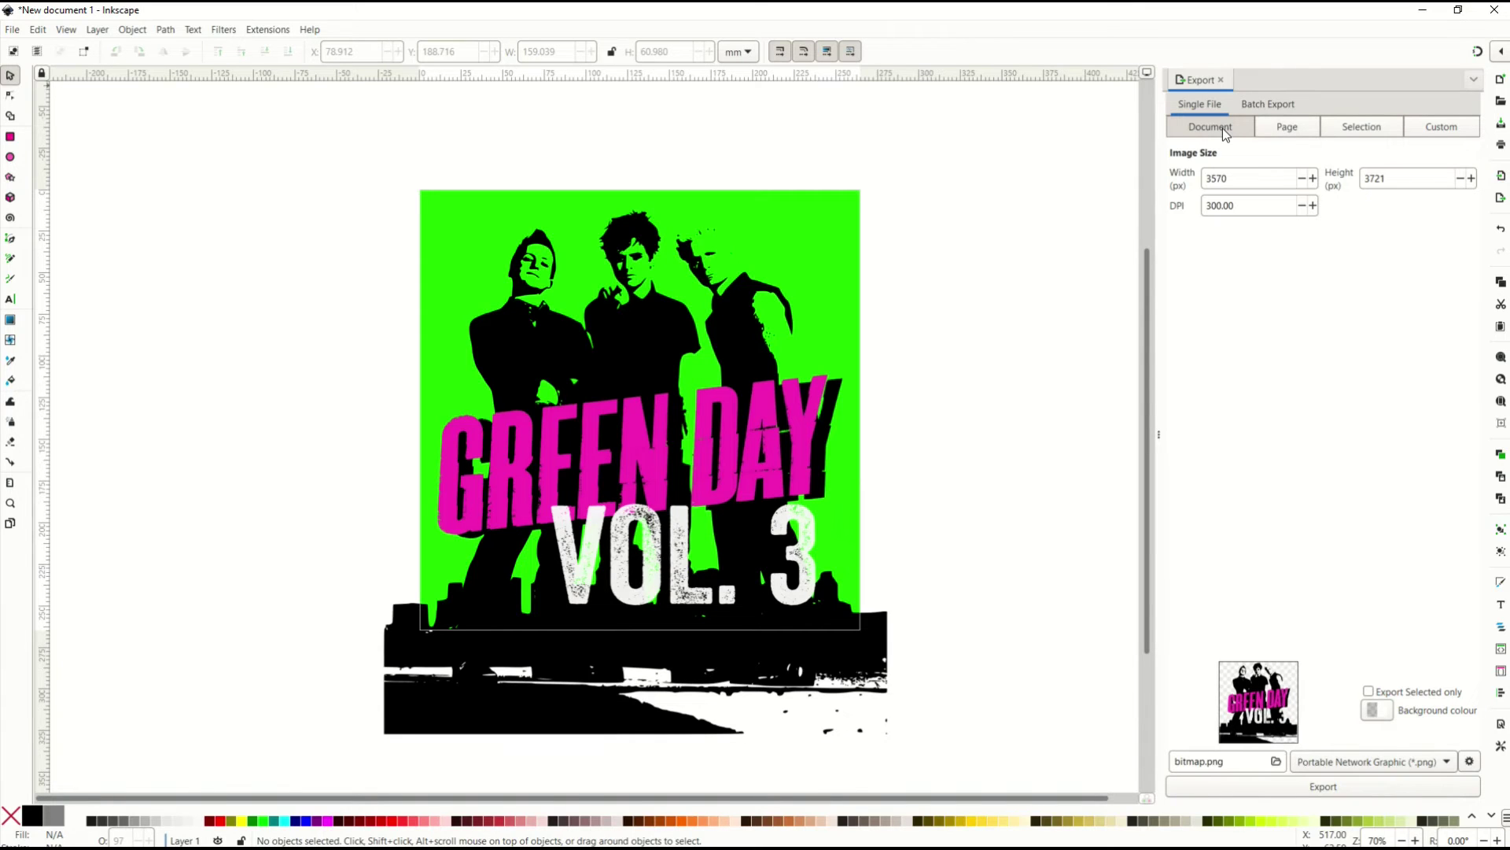
click(1366, 138)
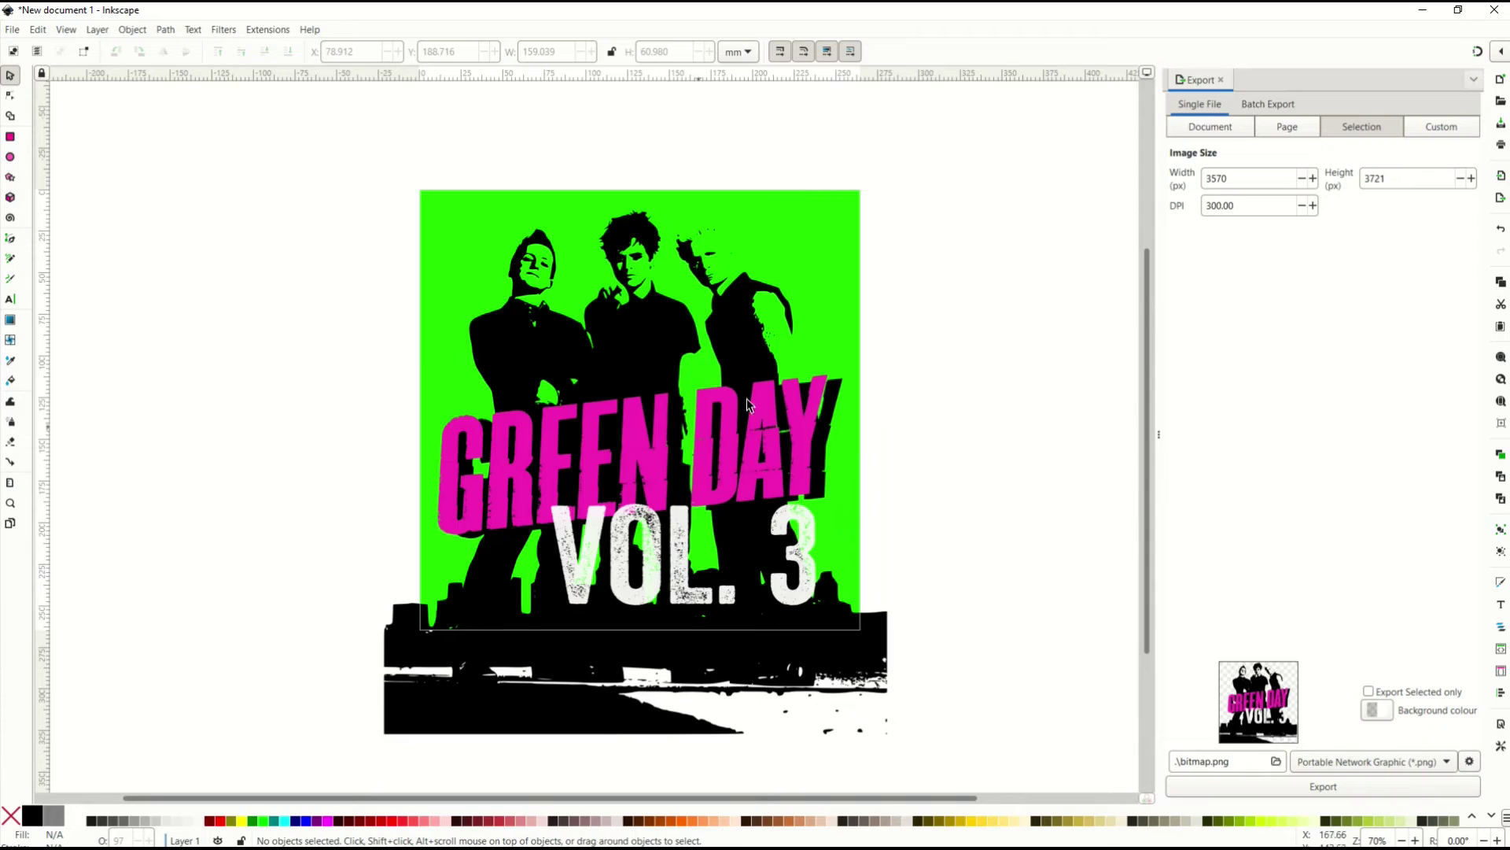
click(1283, 139)
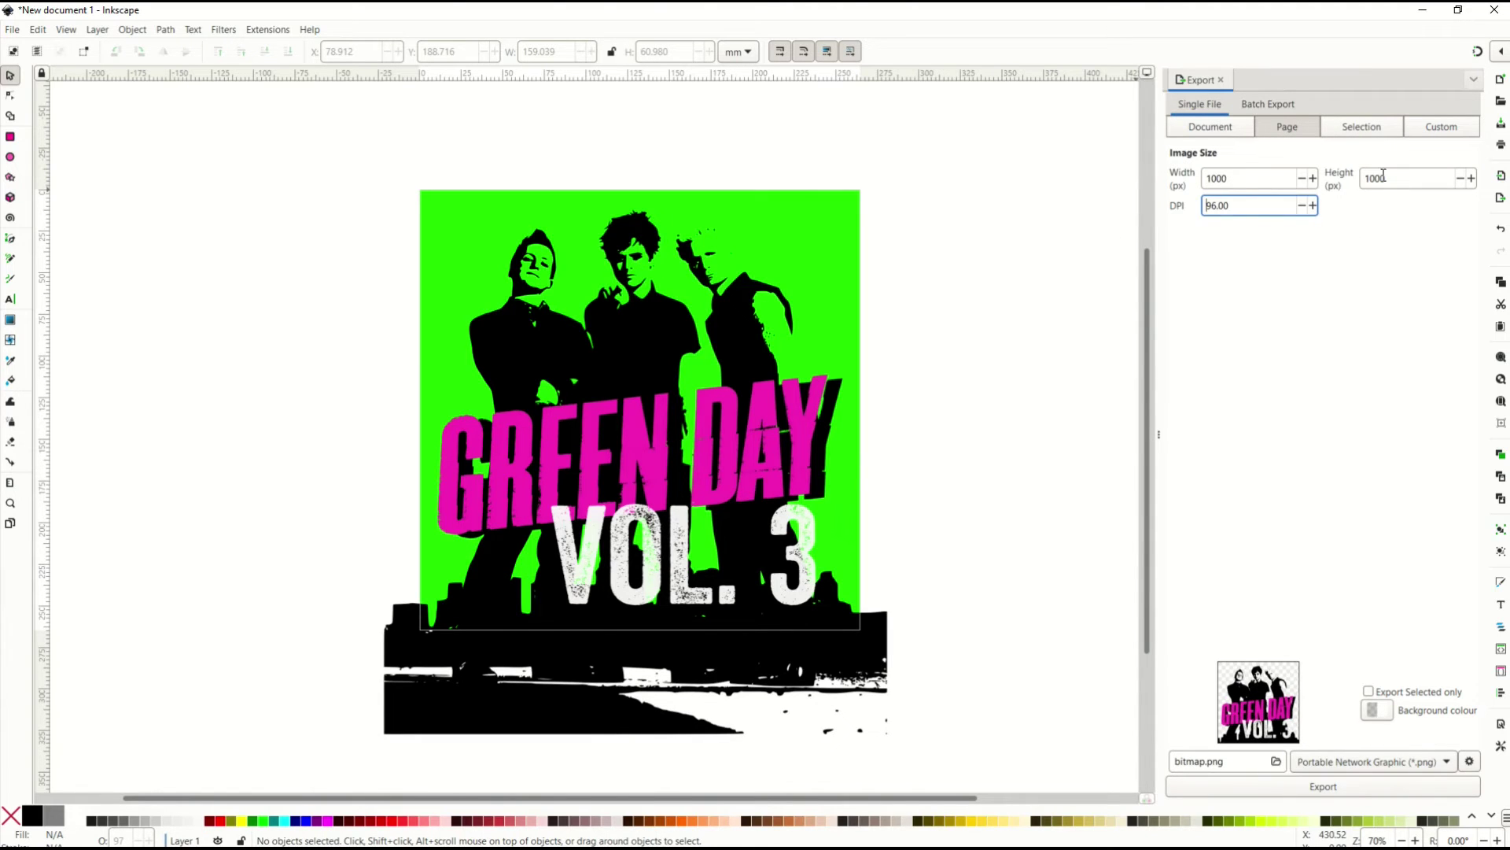
drag(1232, 209, 1131, 213)
text(300)
key(Return)
key(Return)
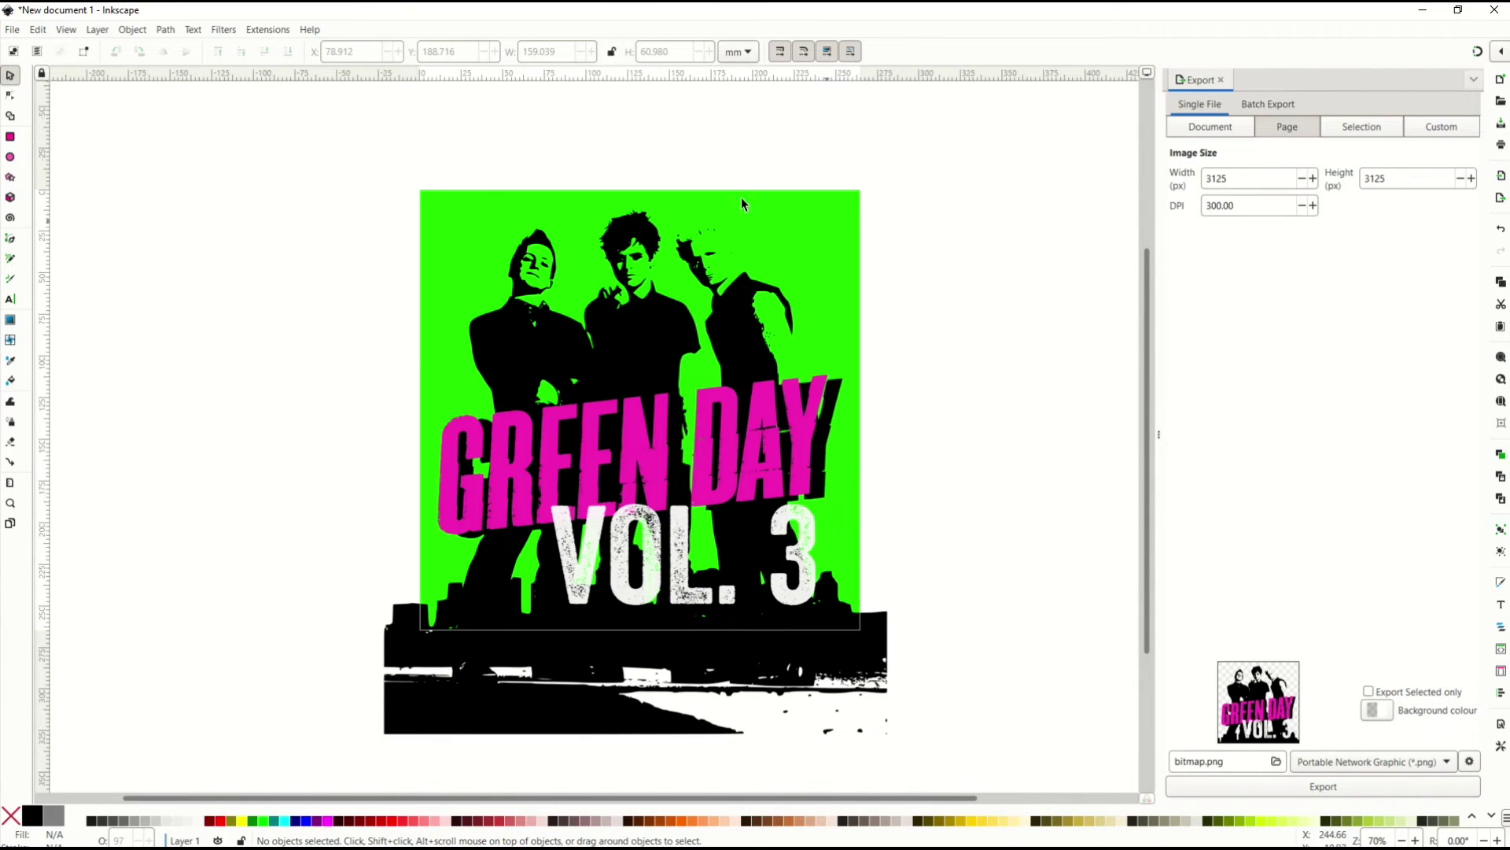
- Copy the page background's RGBA colour code 1cff00ff from the document properties and close the dialogs
click(17, 29)
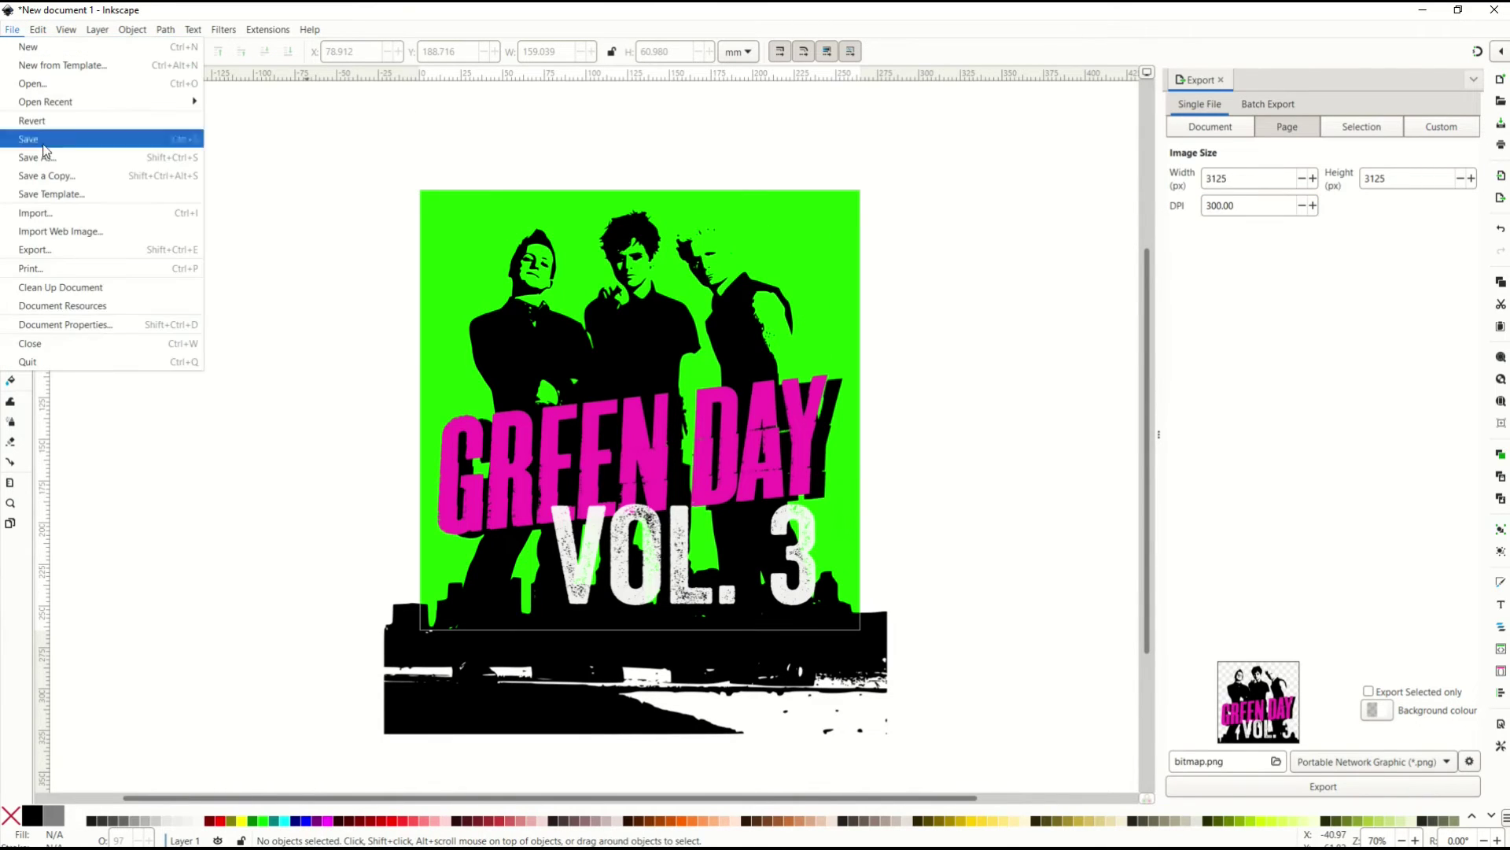
click(76, 325)
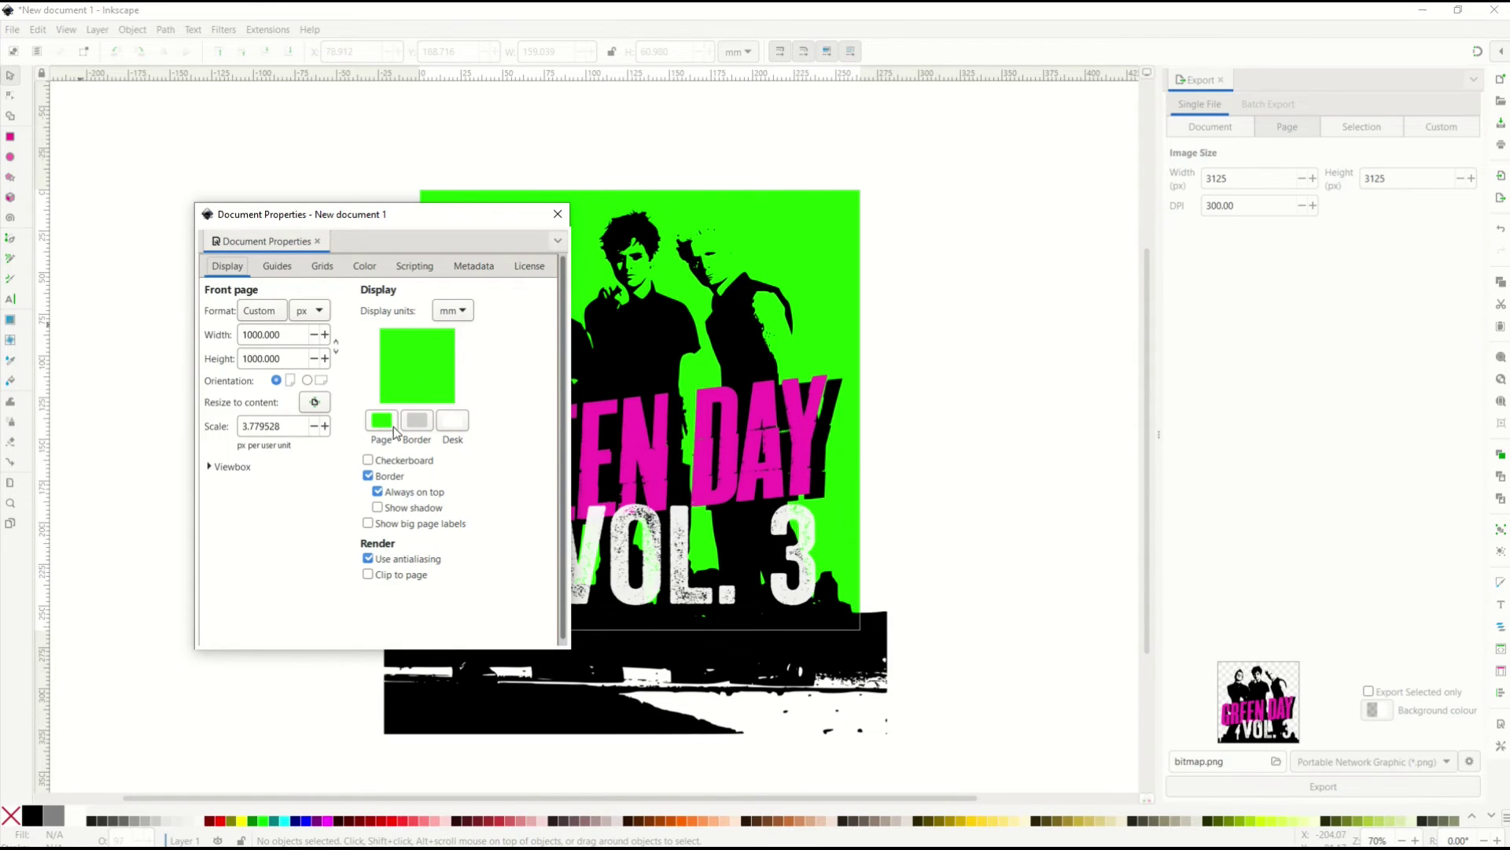
click(380, 423)
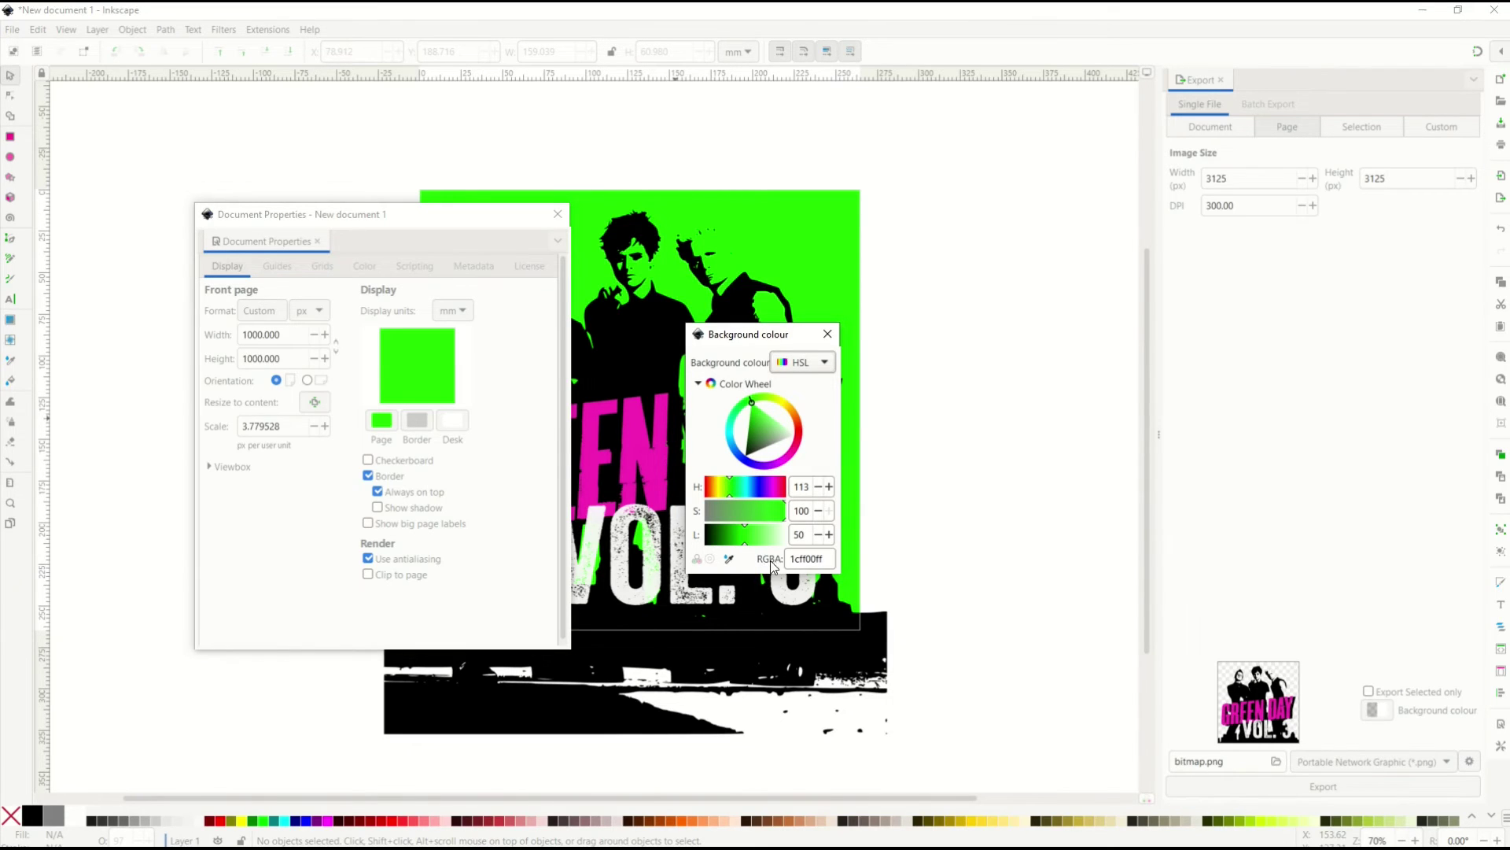
drag(818, 561, 784, 561)
key(ctrl+c)
right_click(812, 558)
click(842, 586)
click(827, 334)
click(558, 214)
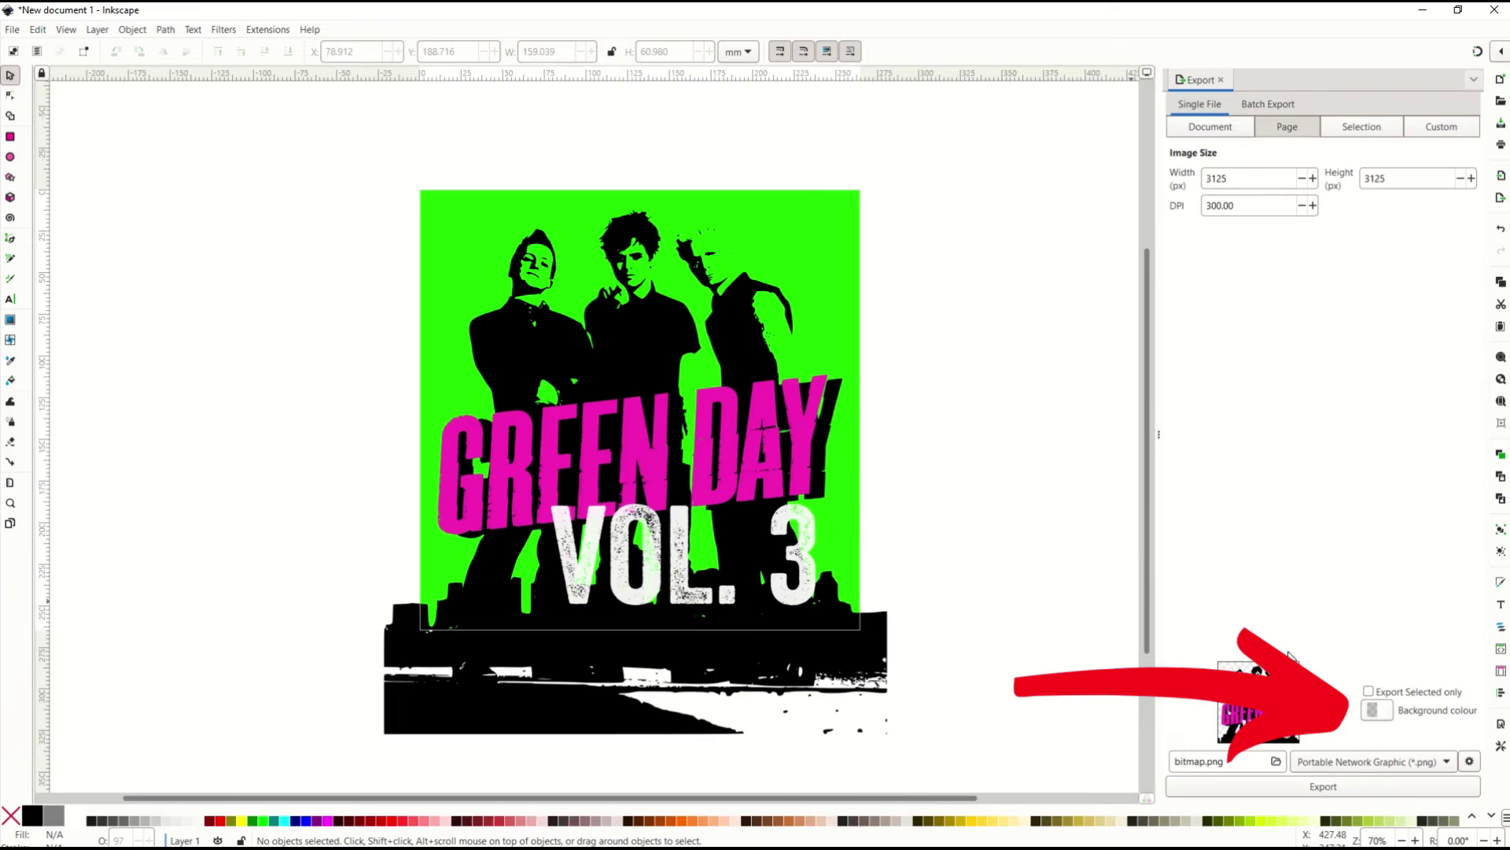
- Set the export background colour to the copied RGBA code 1cff00ff and close the colour dialog
click(1374, 712)
drag(830, 566, 789, 570)
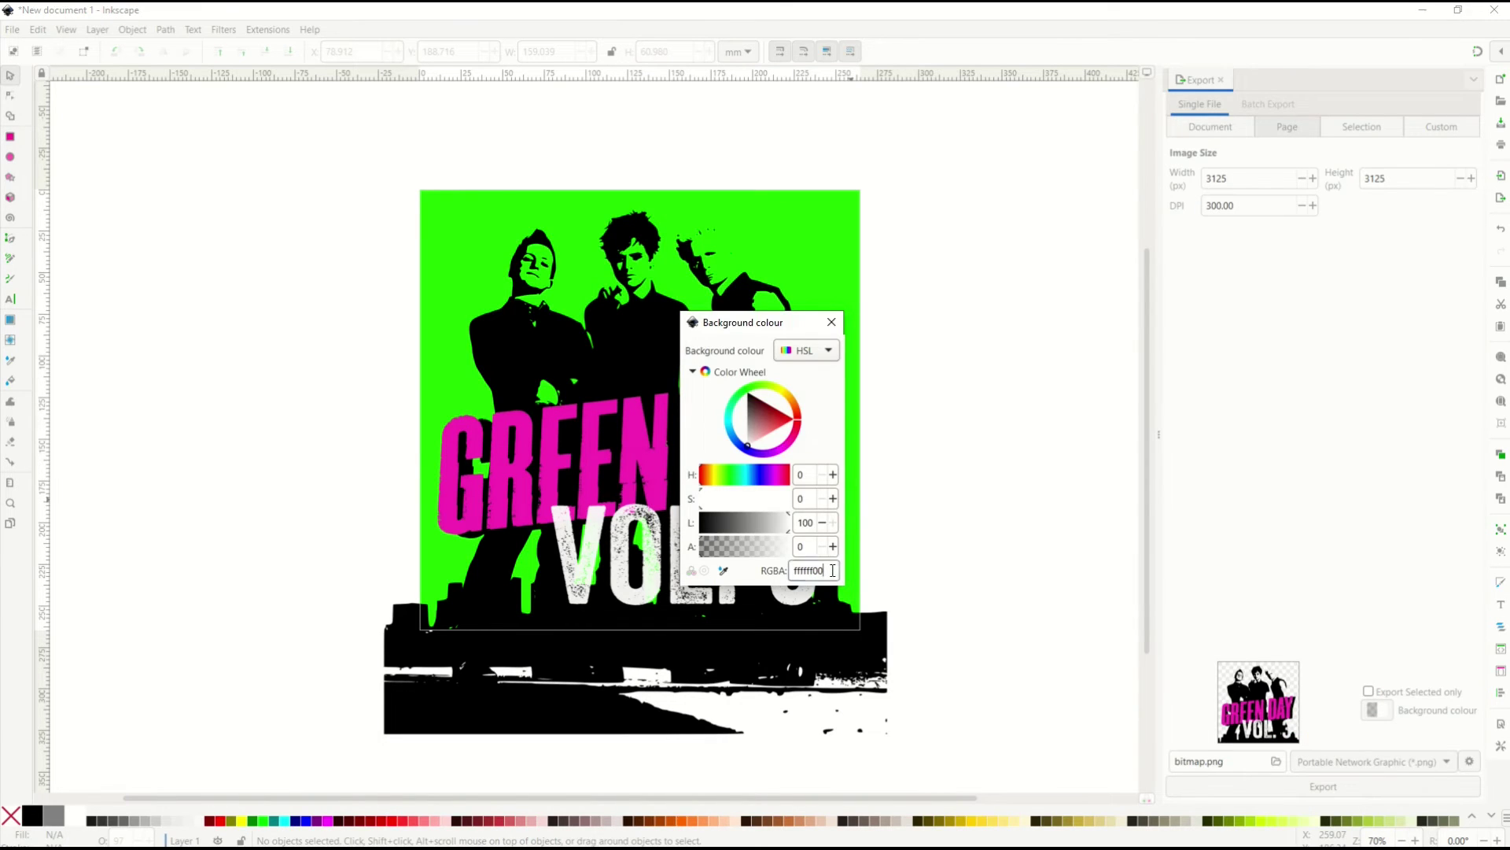
right_click(811, 577)
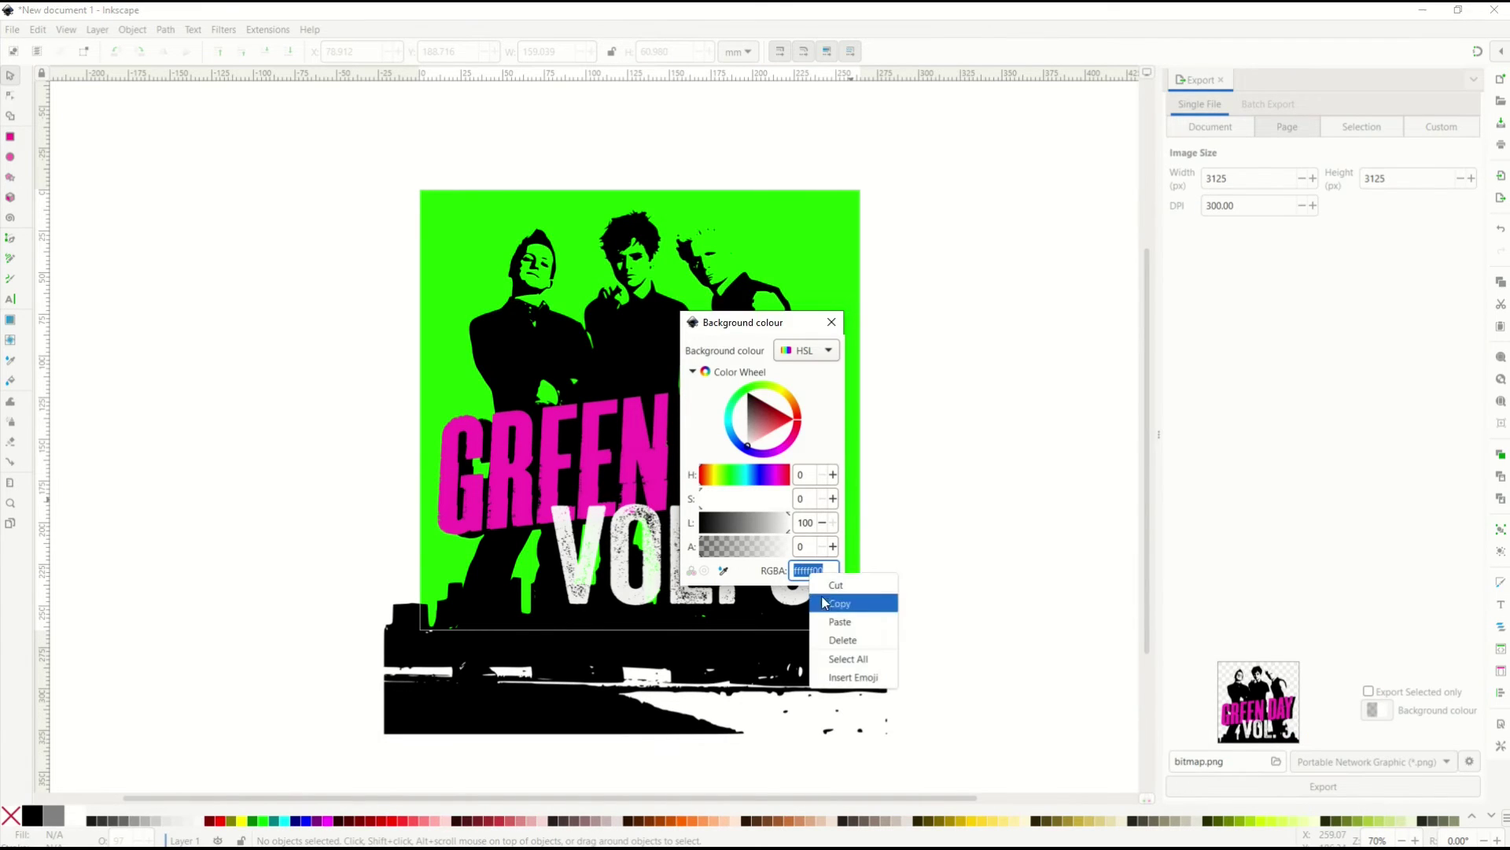
click(839, 621)
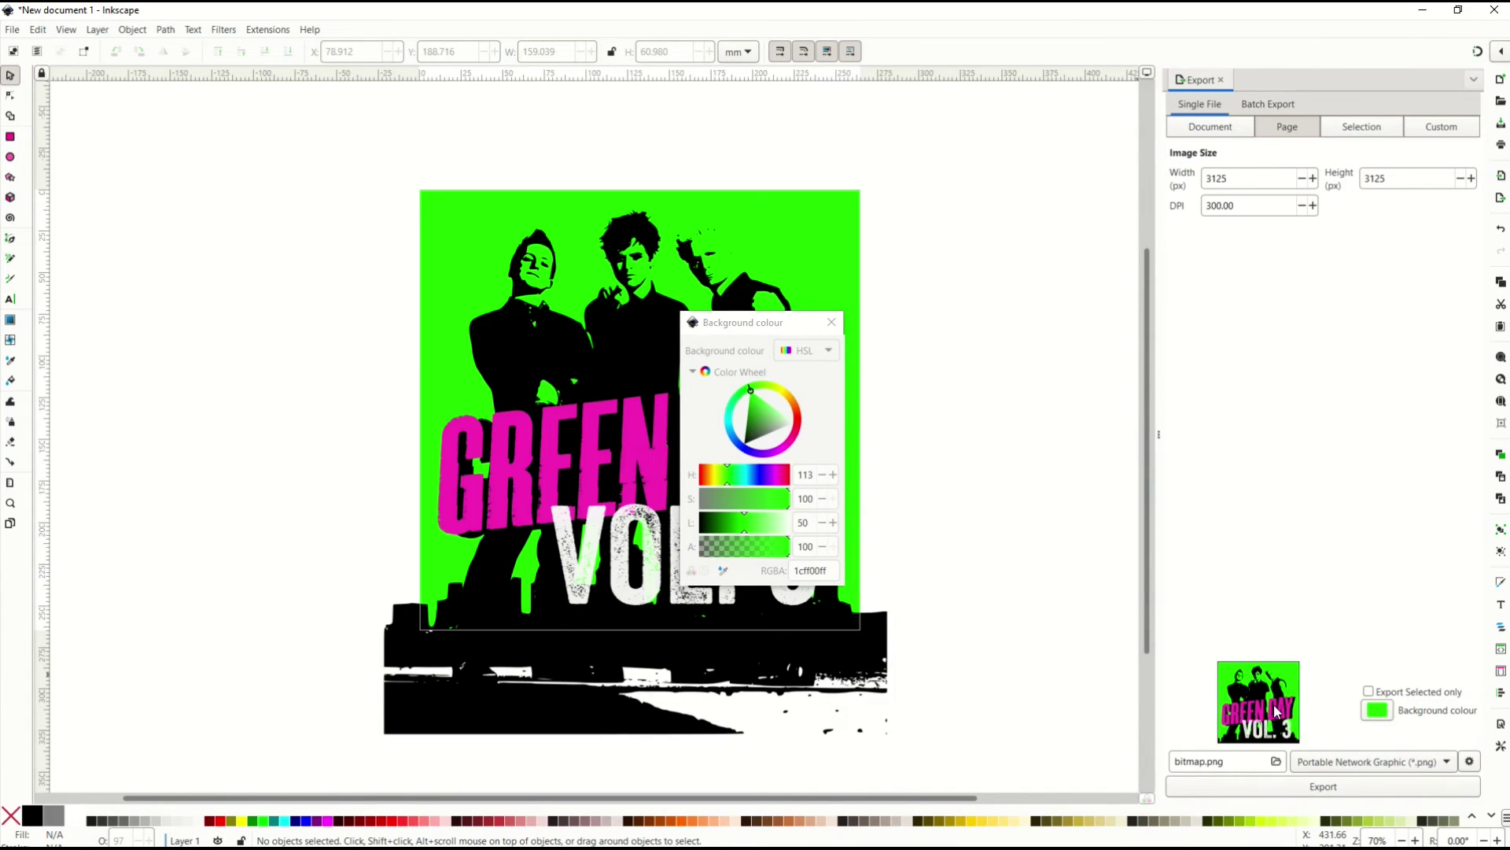
click(876, 377)
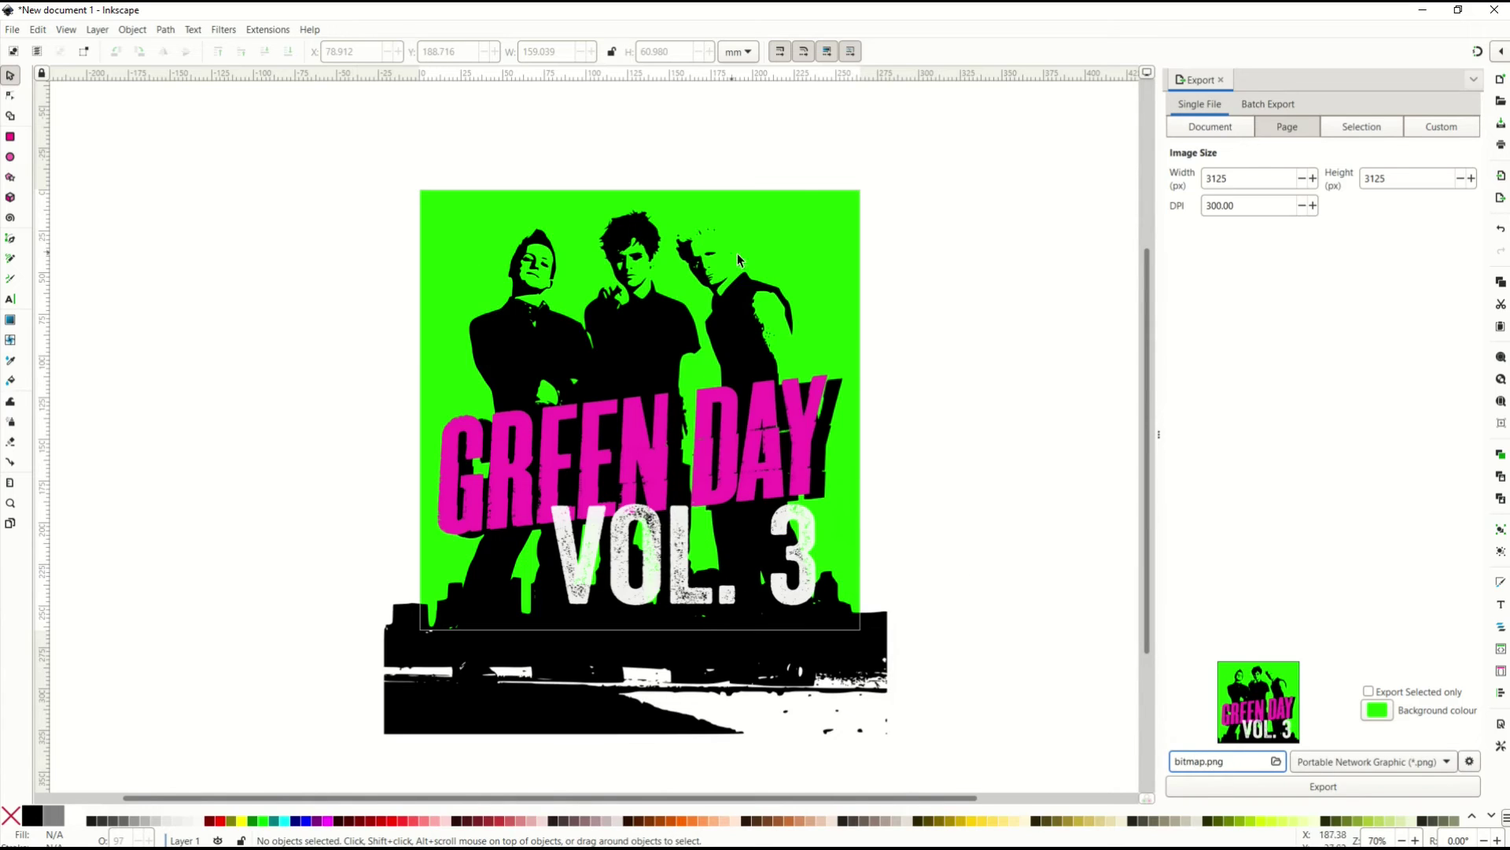
- Export the page in JPEG format as bitmap.jpg and open the exported image from the Inkscape GREEN DAY folder
click(1323, 767)
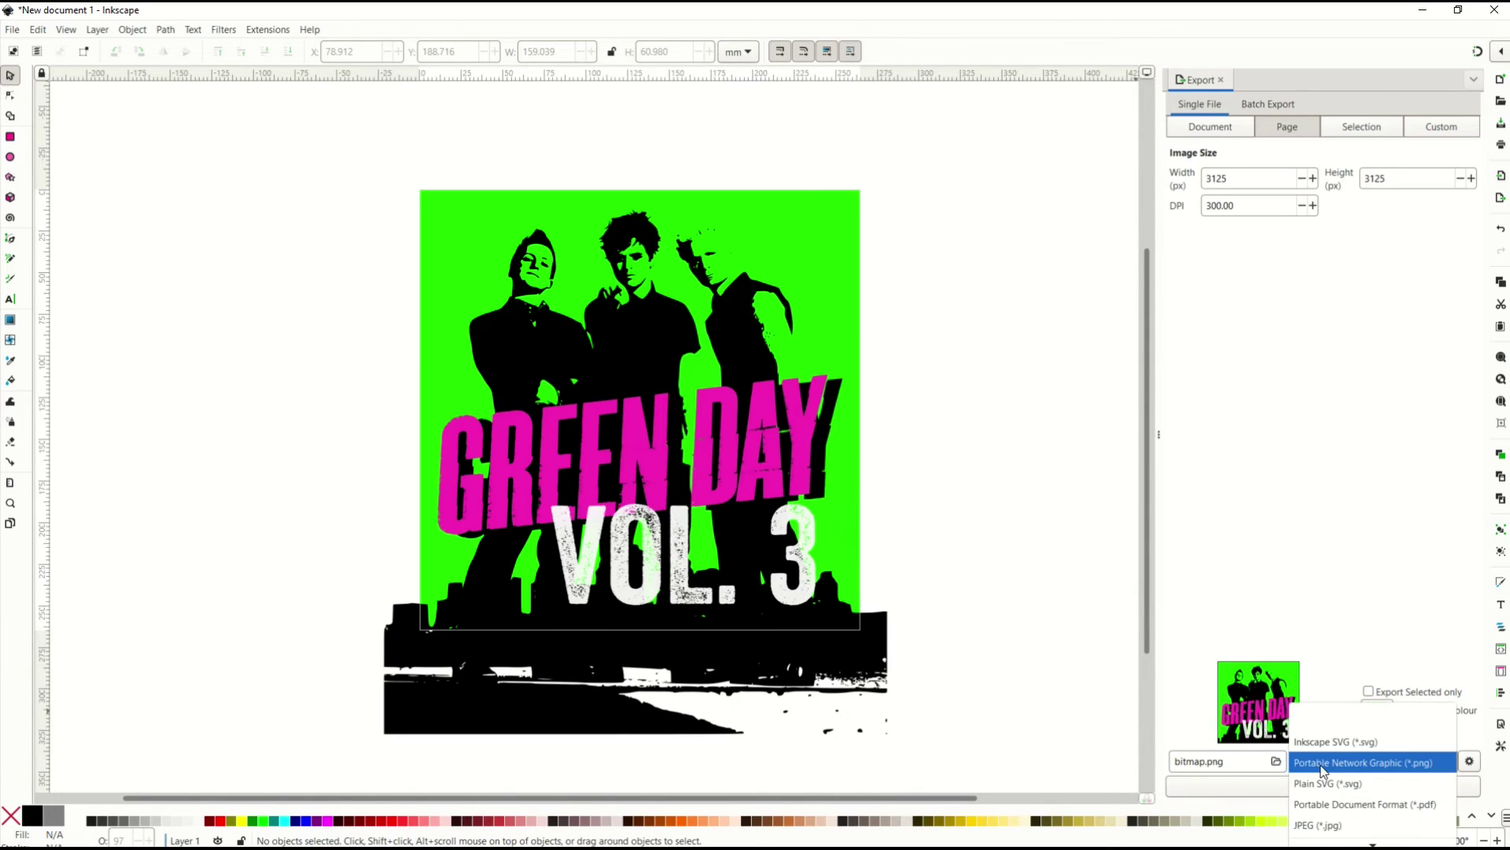
click(1326, 824)
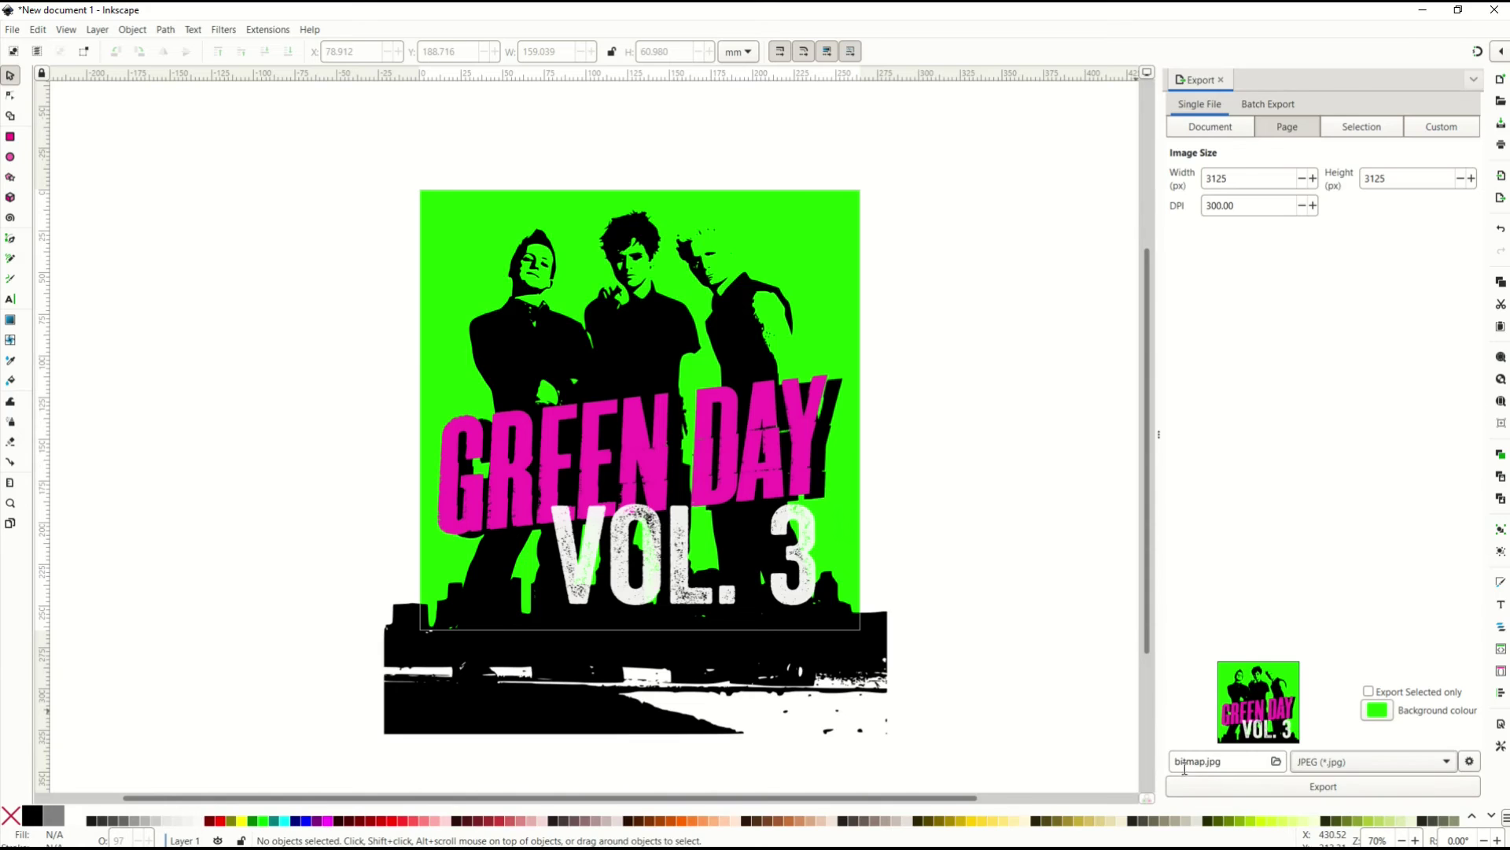
click(1243, 786)
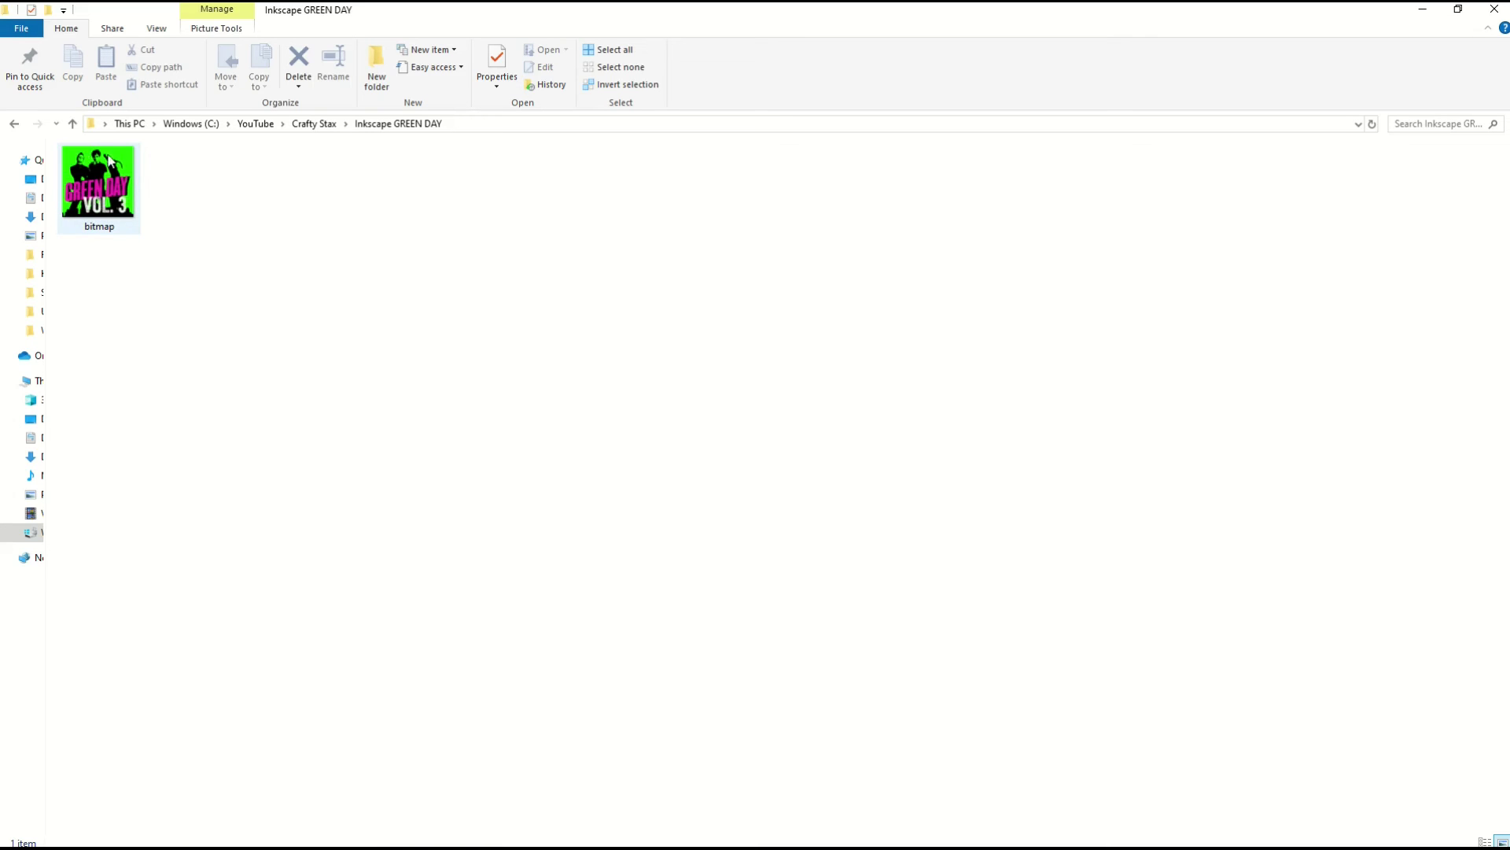
double_click(122, 206)
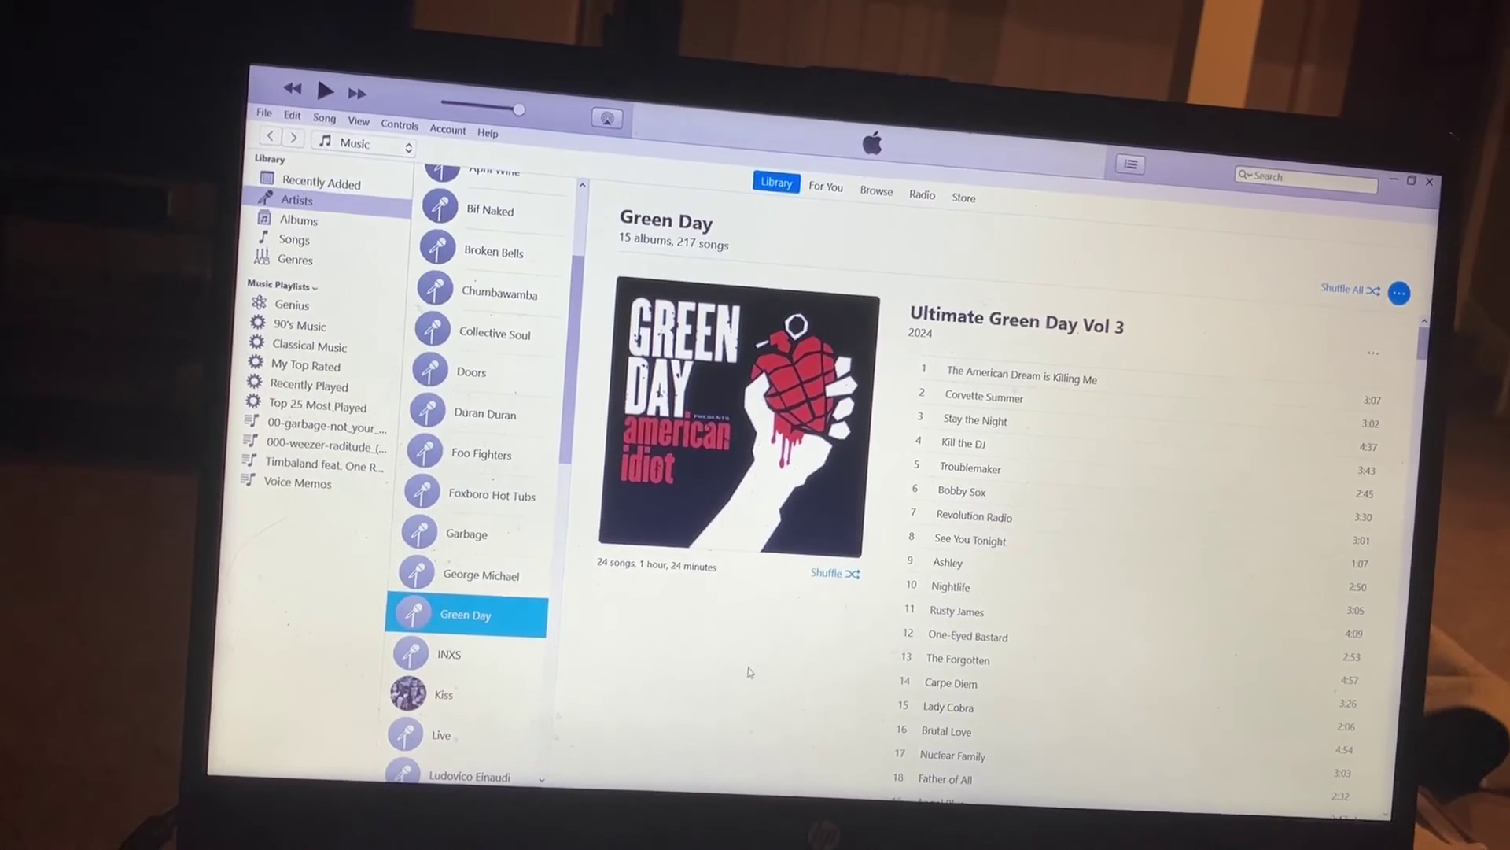
- In iTunes, open the artwork settings in the info of the album Ultimate Green Day Vol 3
mouse_move(657, 398)
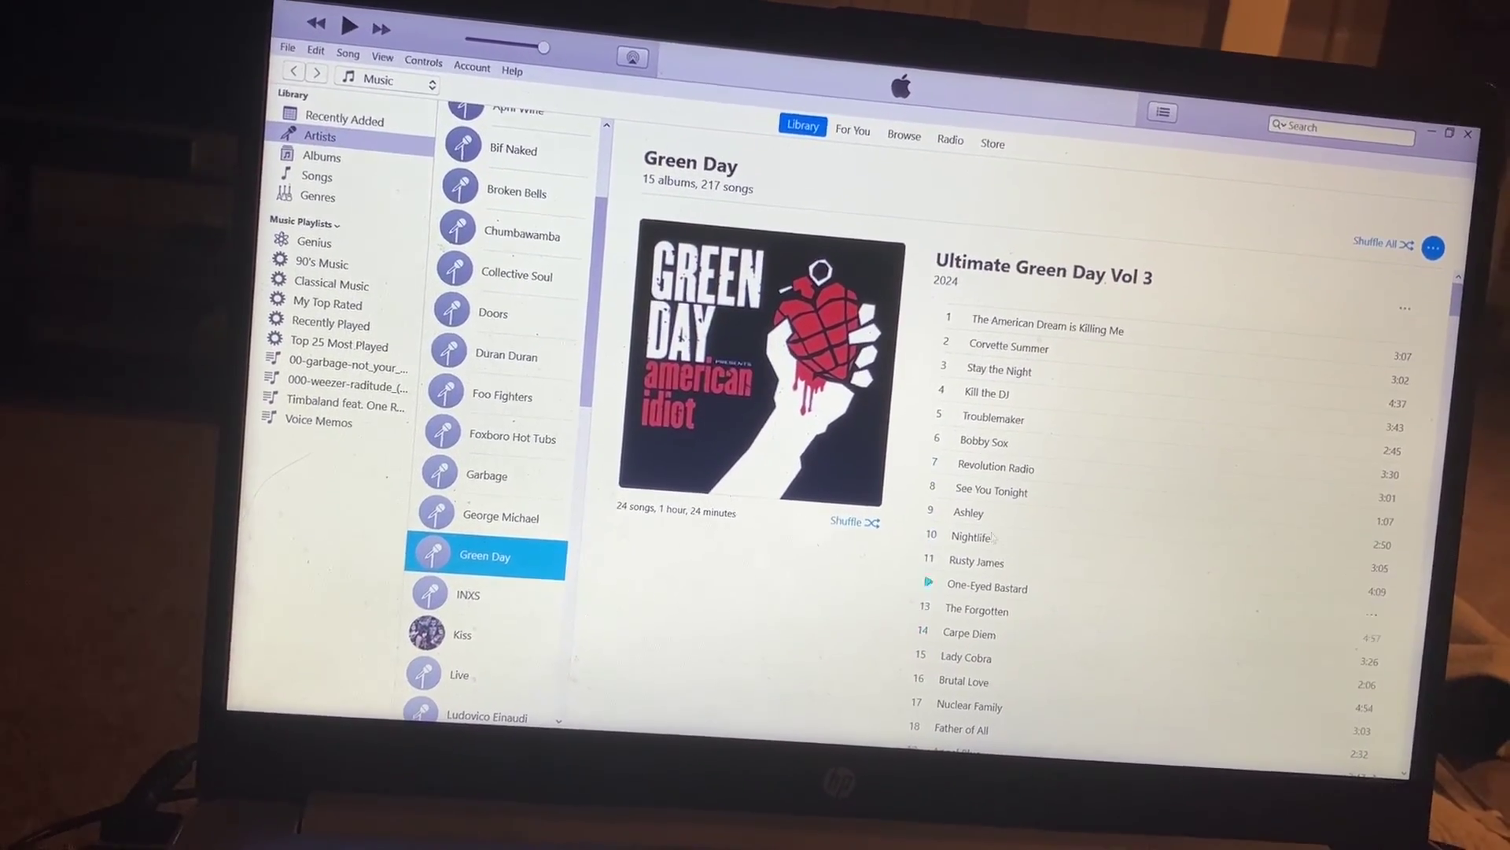
mouse_move(681, 287)
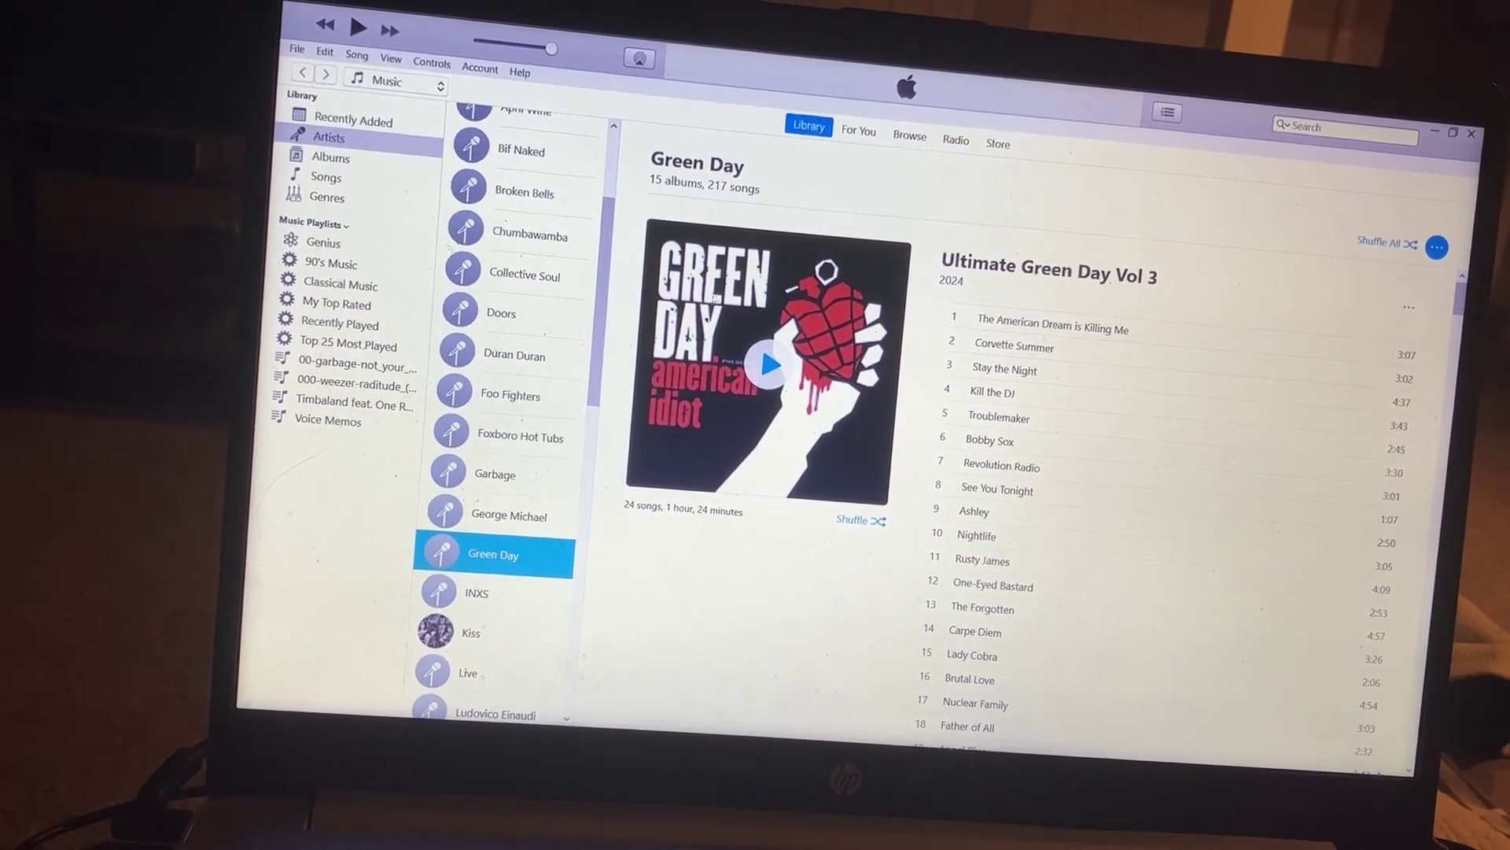
right_click(754, 288)
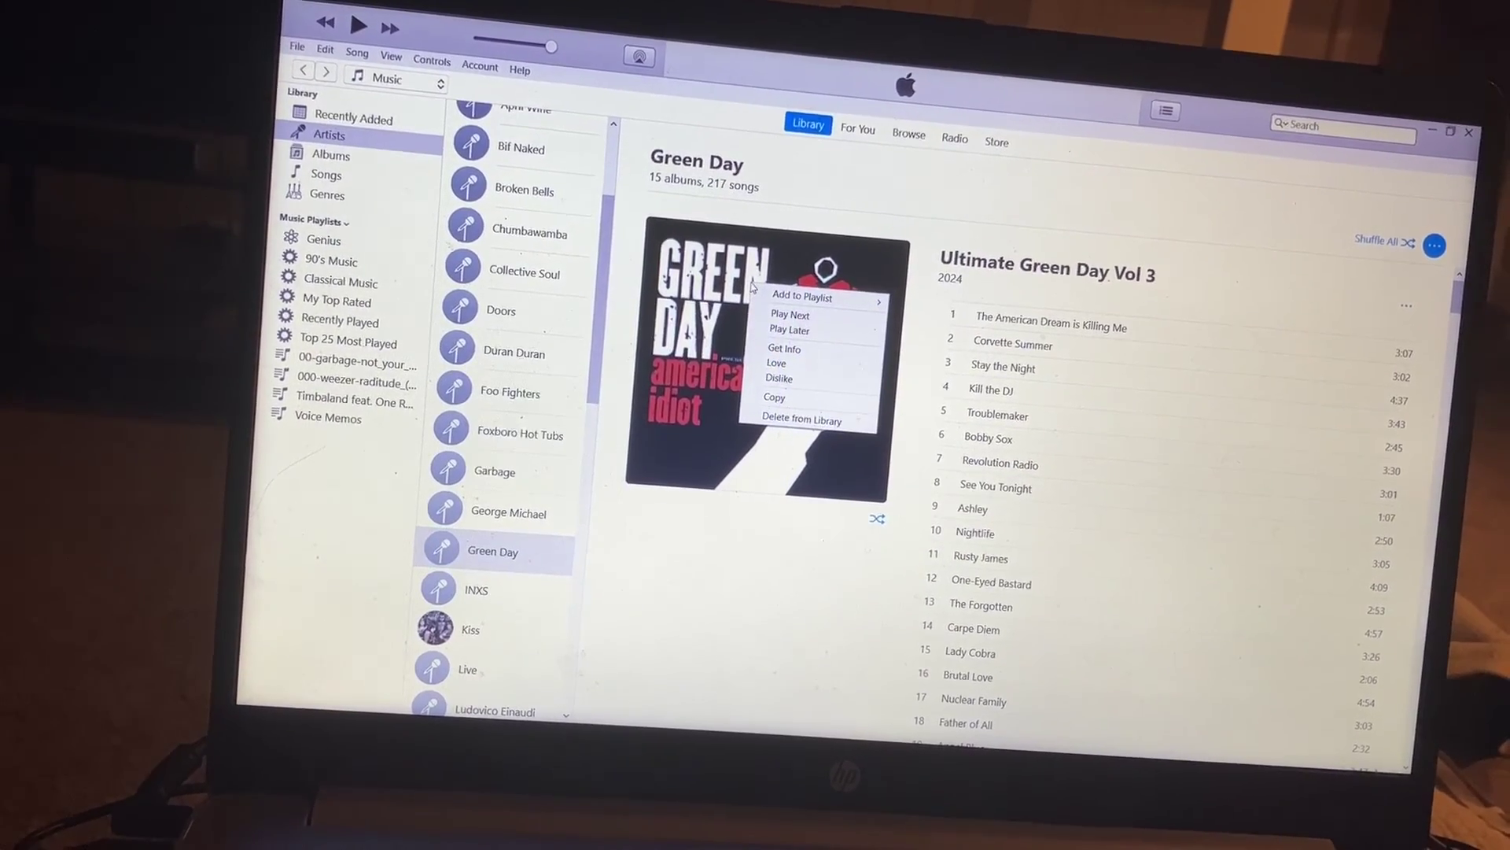
click(777, 351)
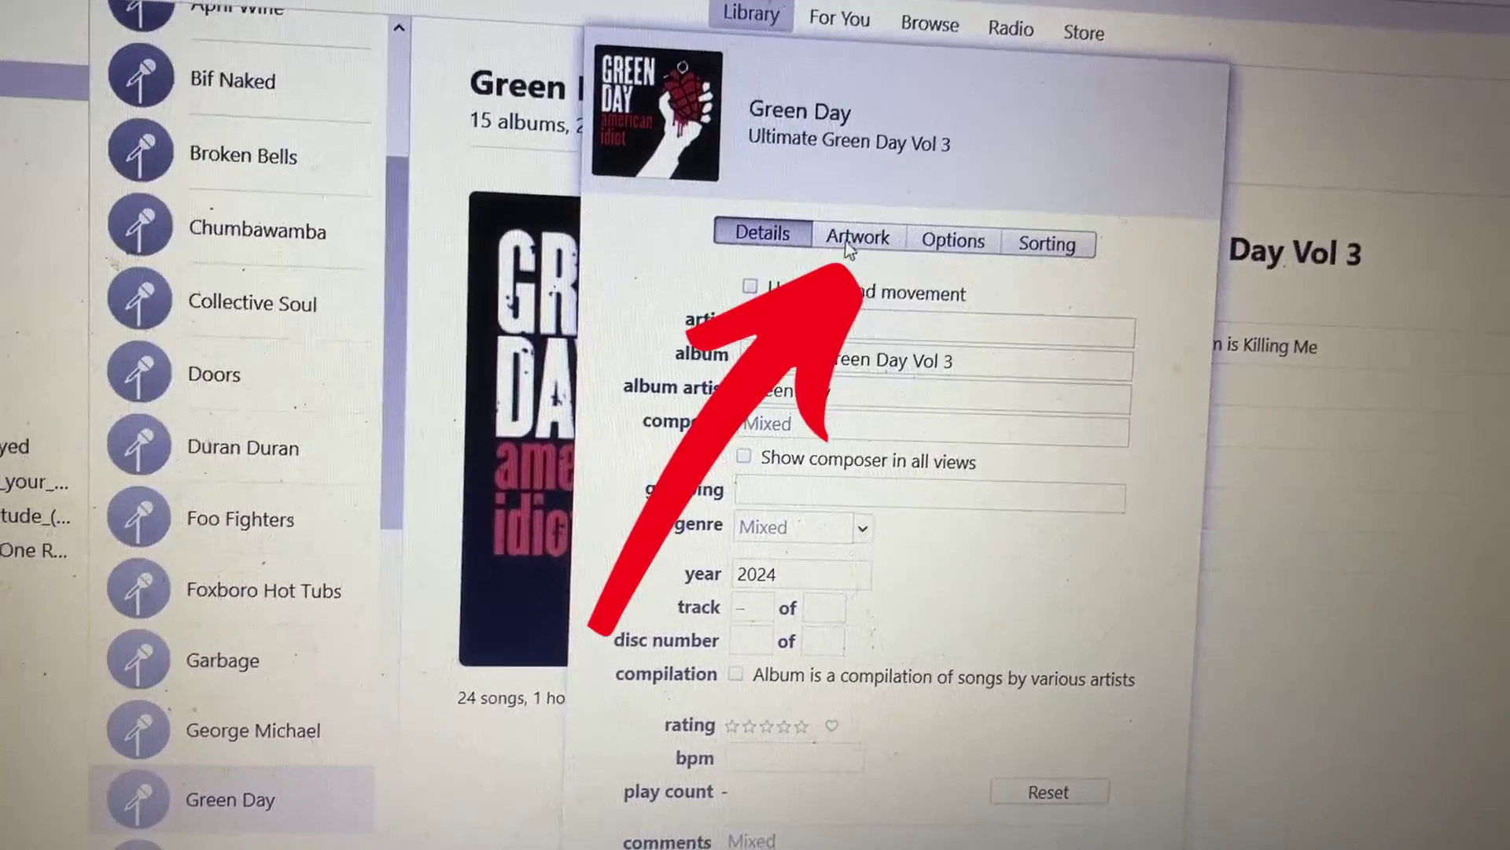
click(846, 243)
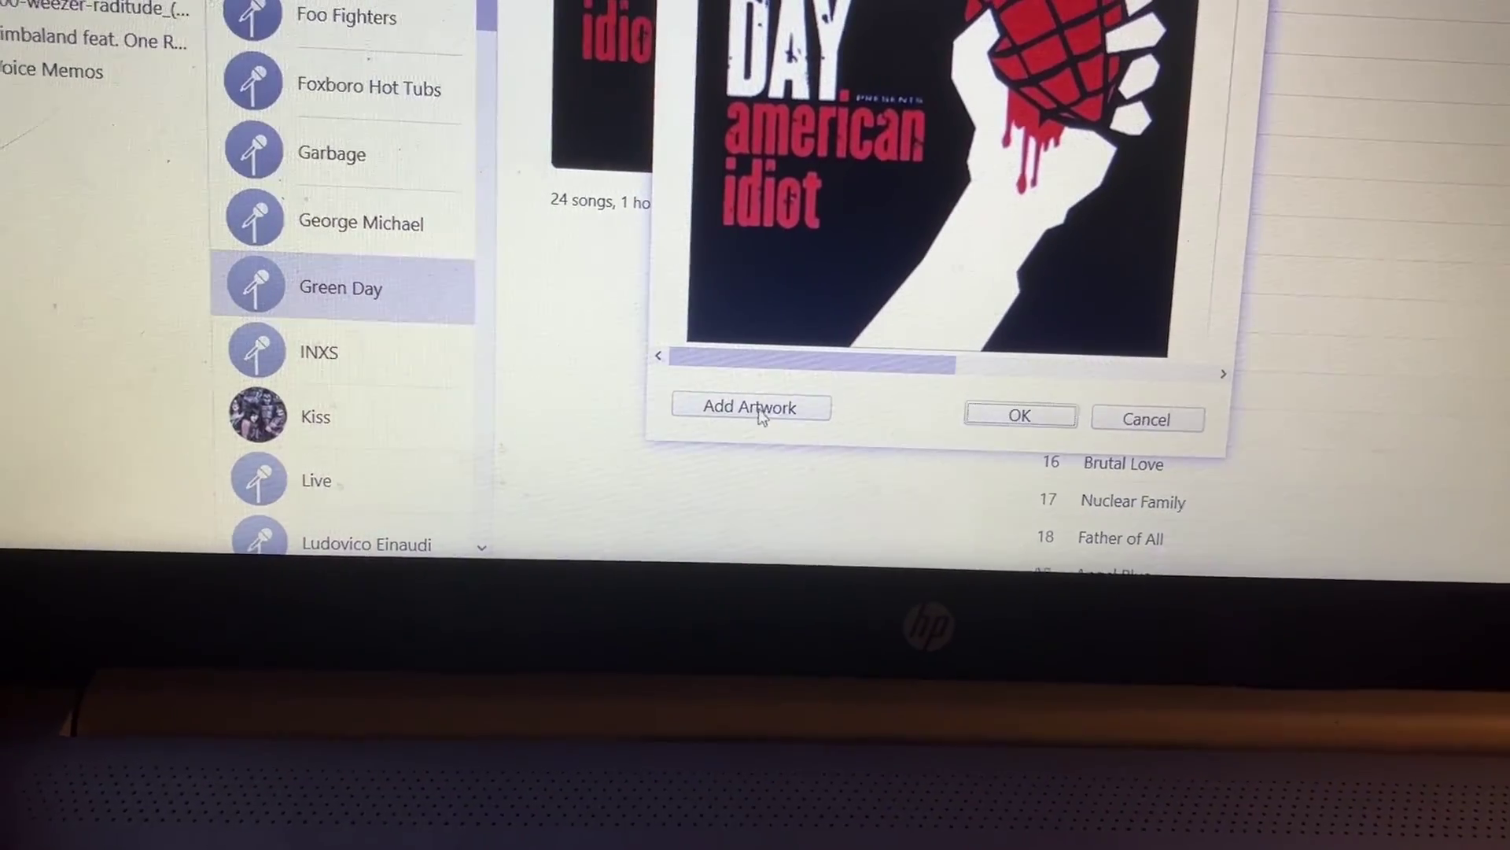
- Add the Vol 3 image as the album's artwork, save it, and refresh the Green Day view by switching to George Michael and back
click(774, 439)
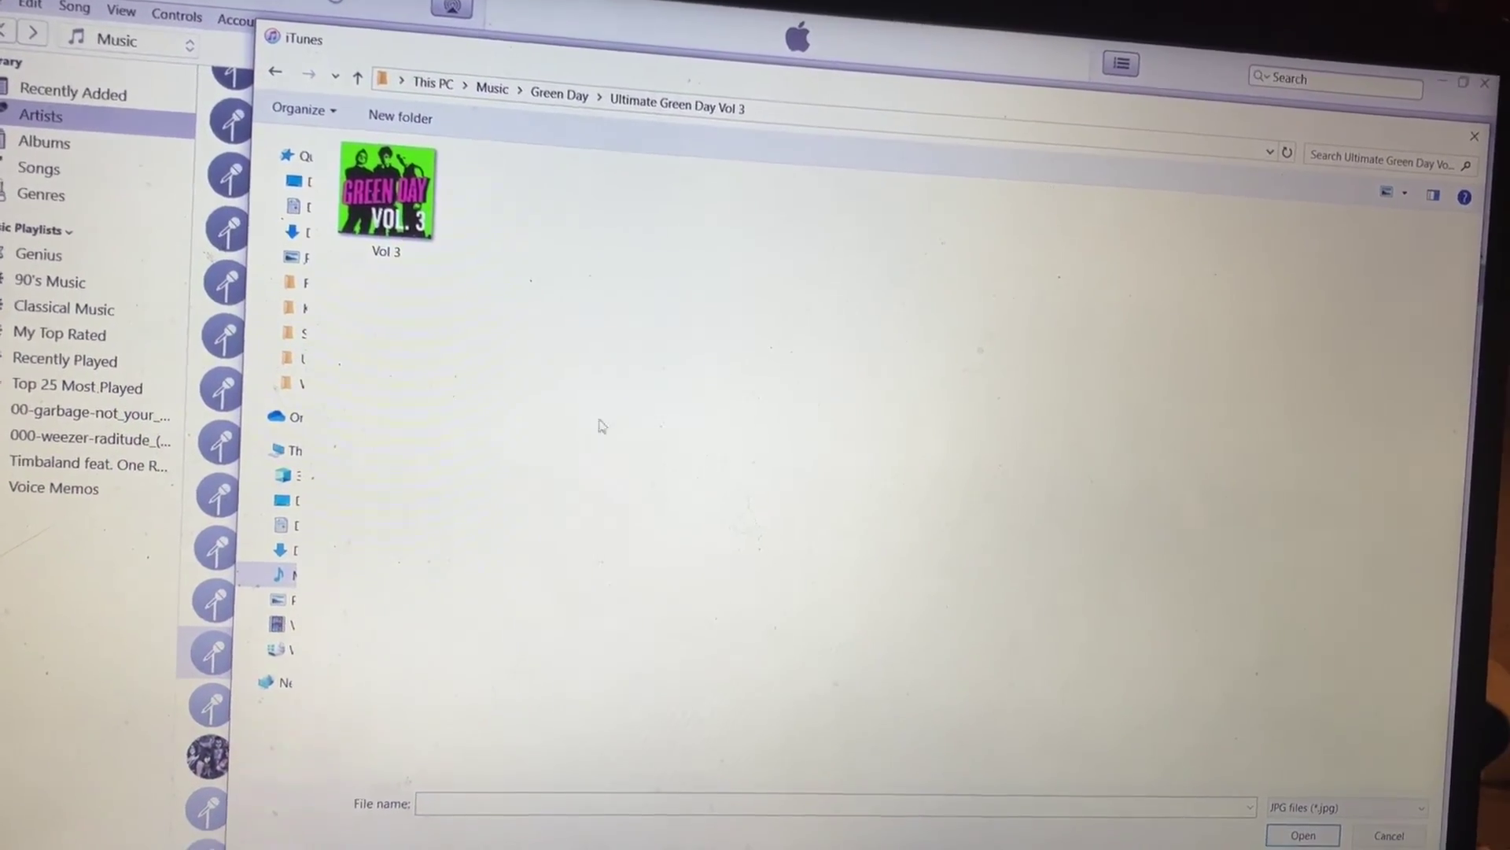
double_click(388, 193)
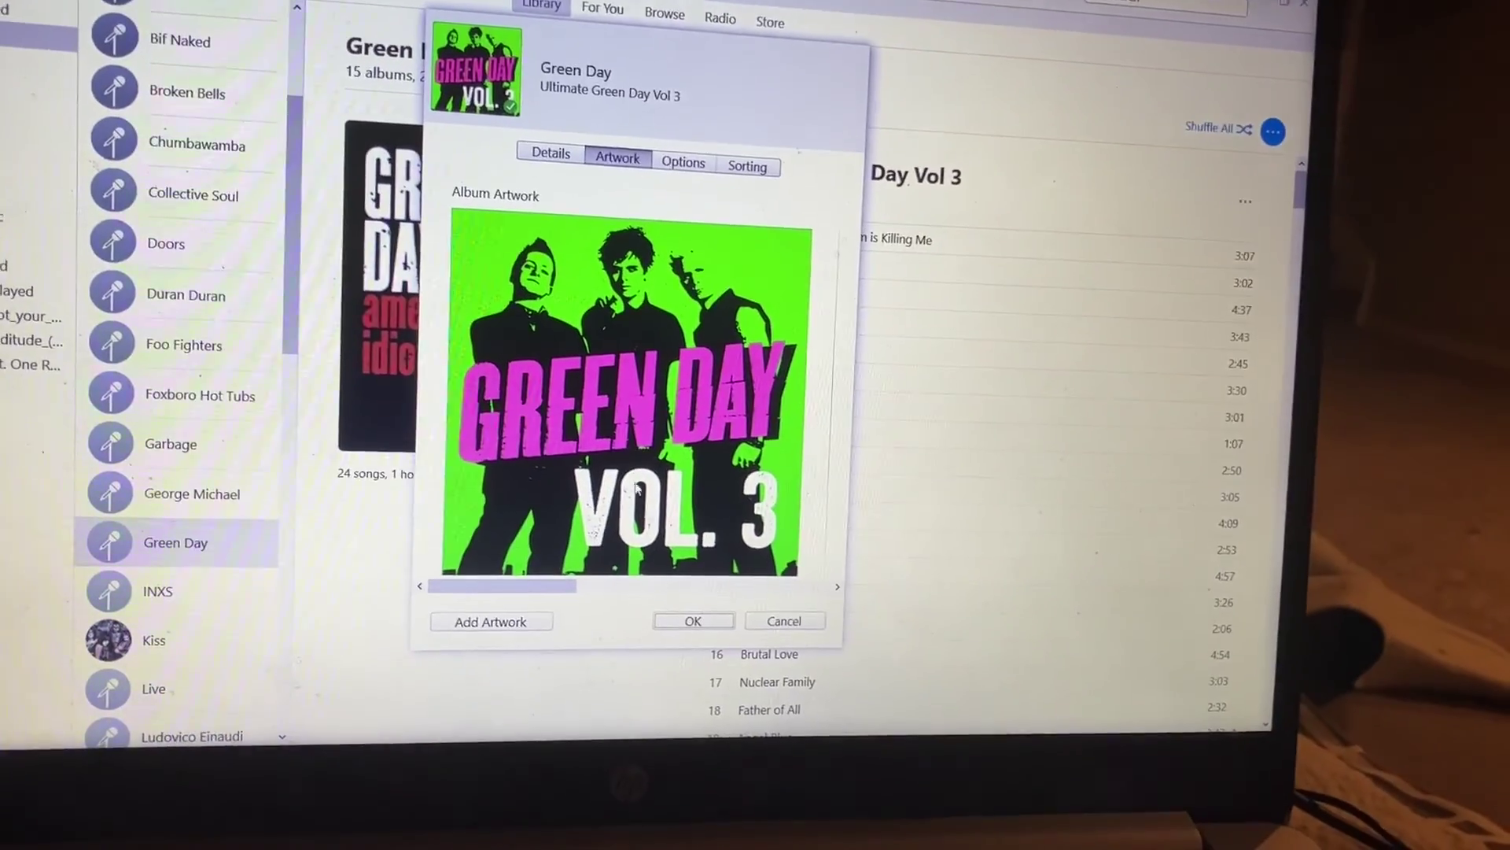
click(693, 620)
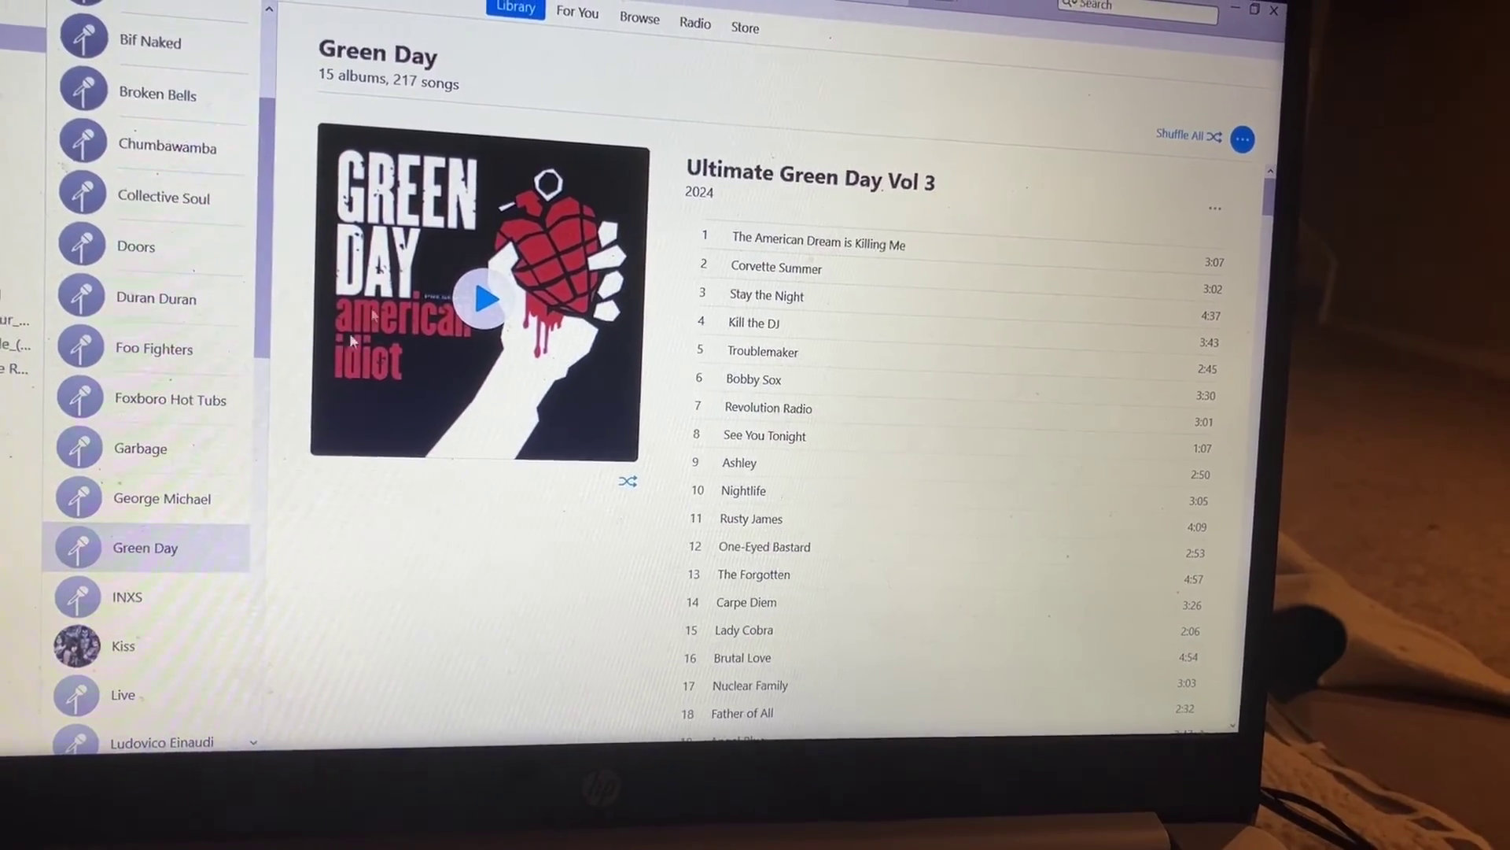
click(155, 492)
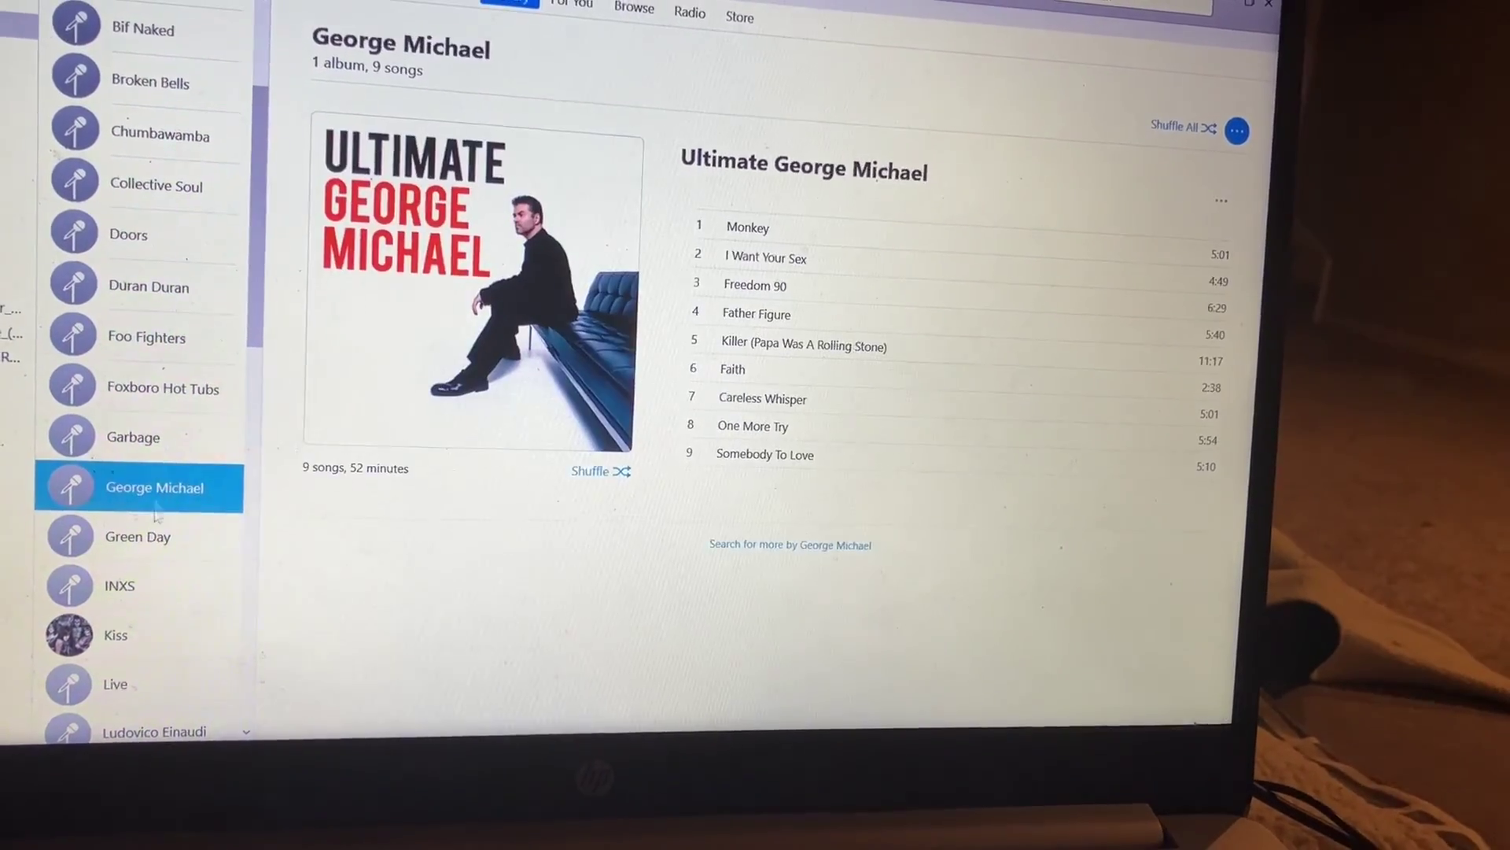
click(158, 542)
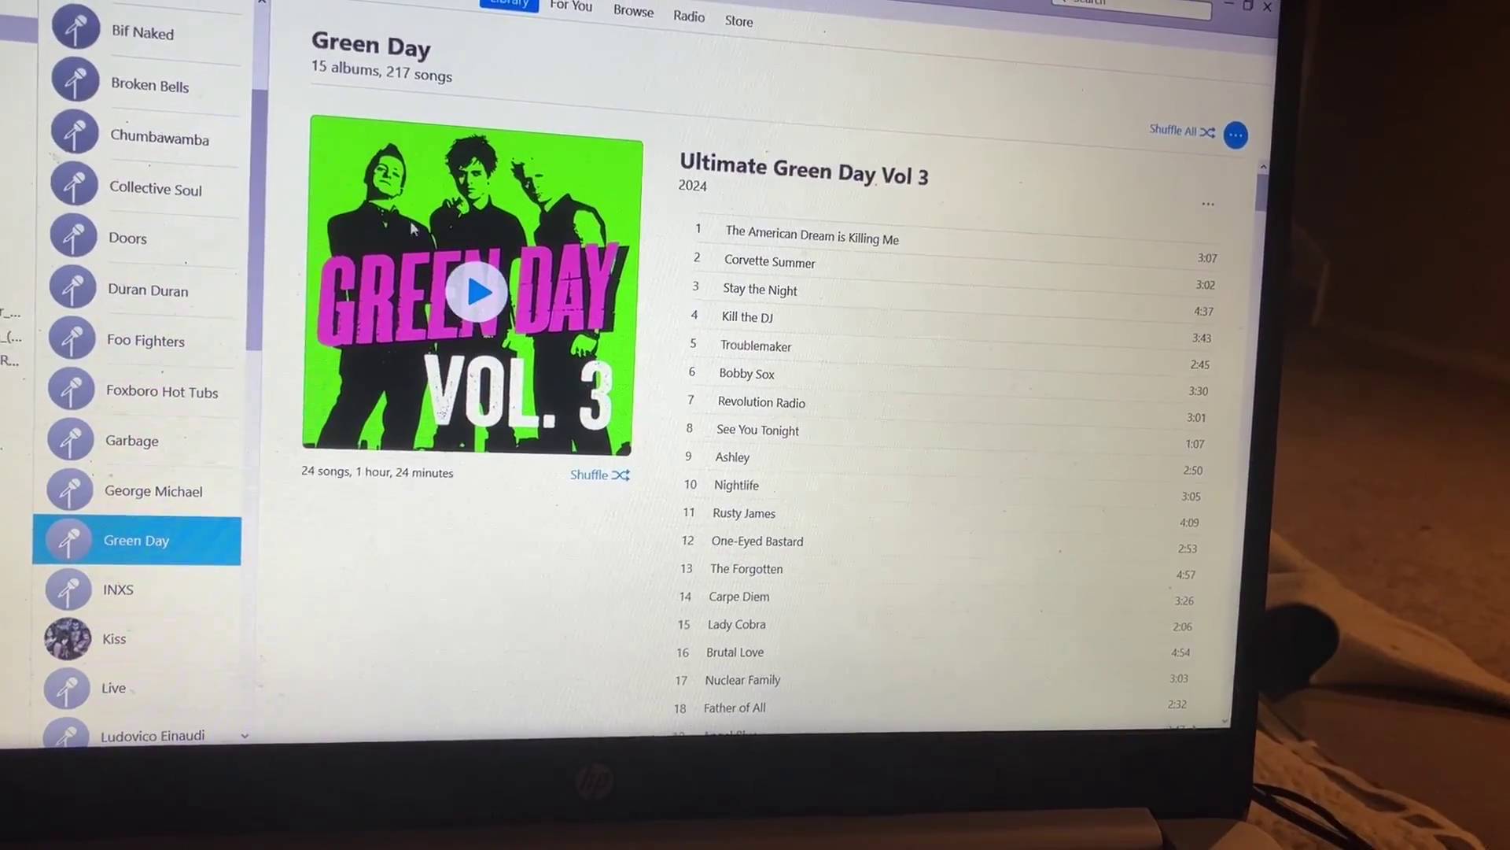